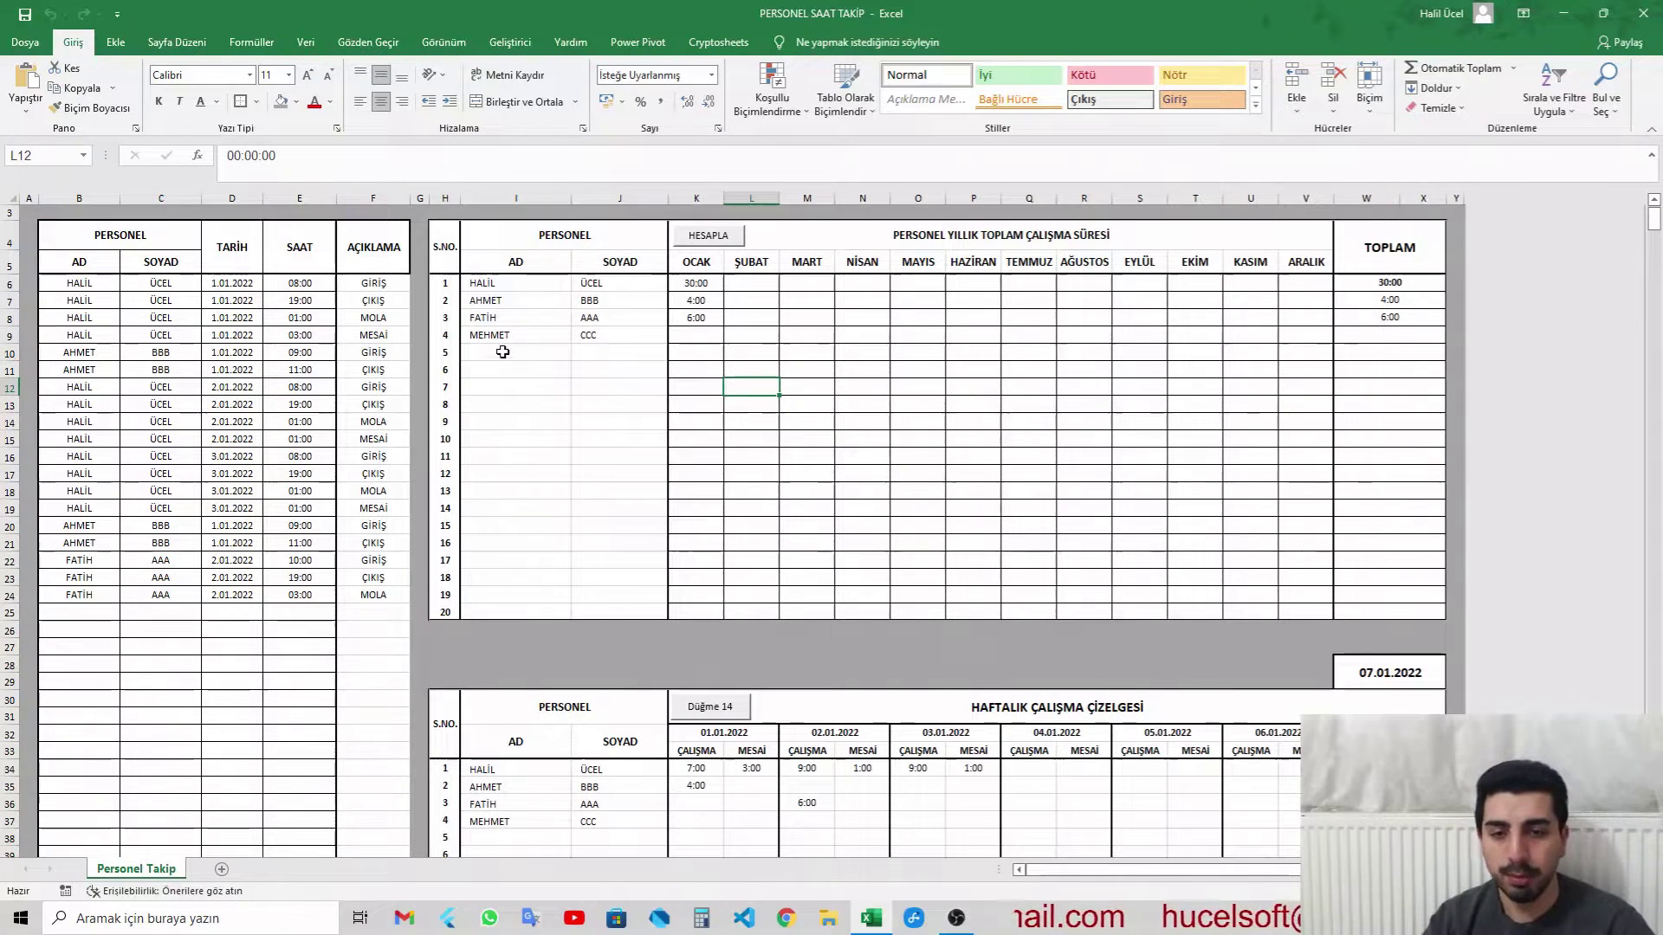
Step: Log the fourth employee's 08:00 GİRİŞ entry for 3.01.2022 in row 25
{"action": "left_click", "coordinate": [86, 624]}
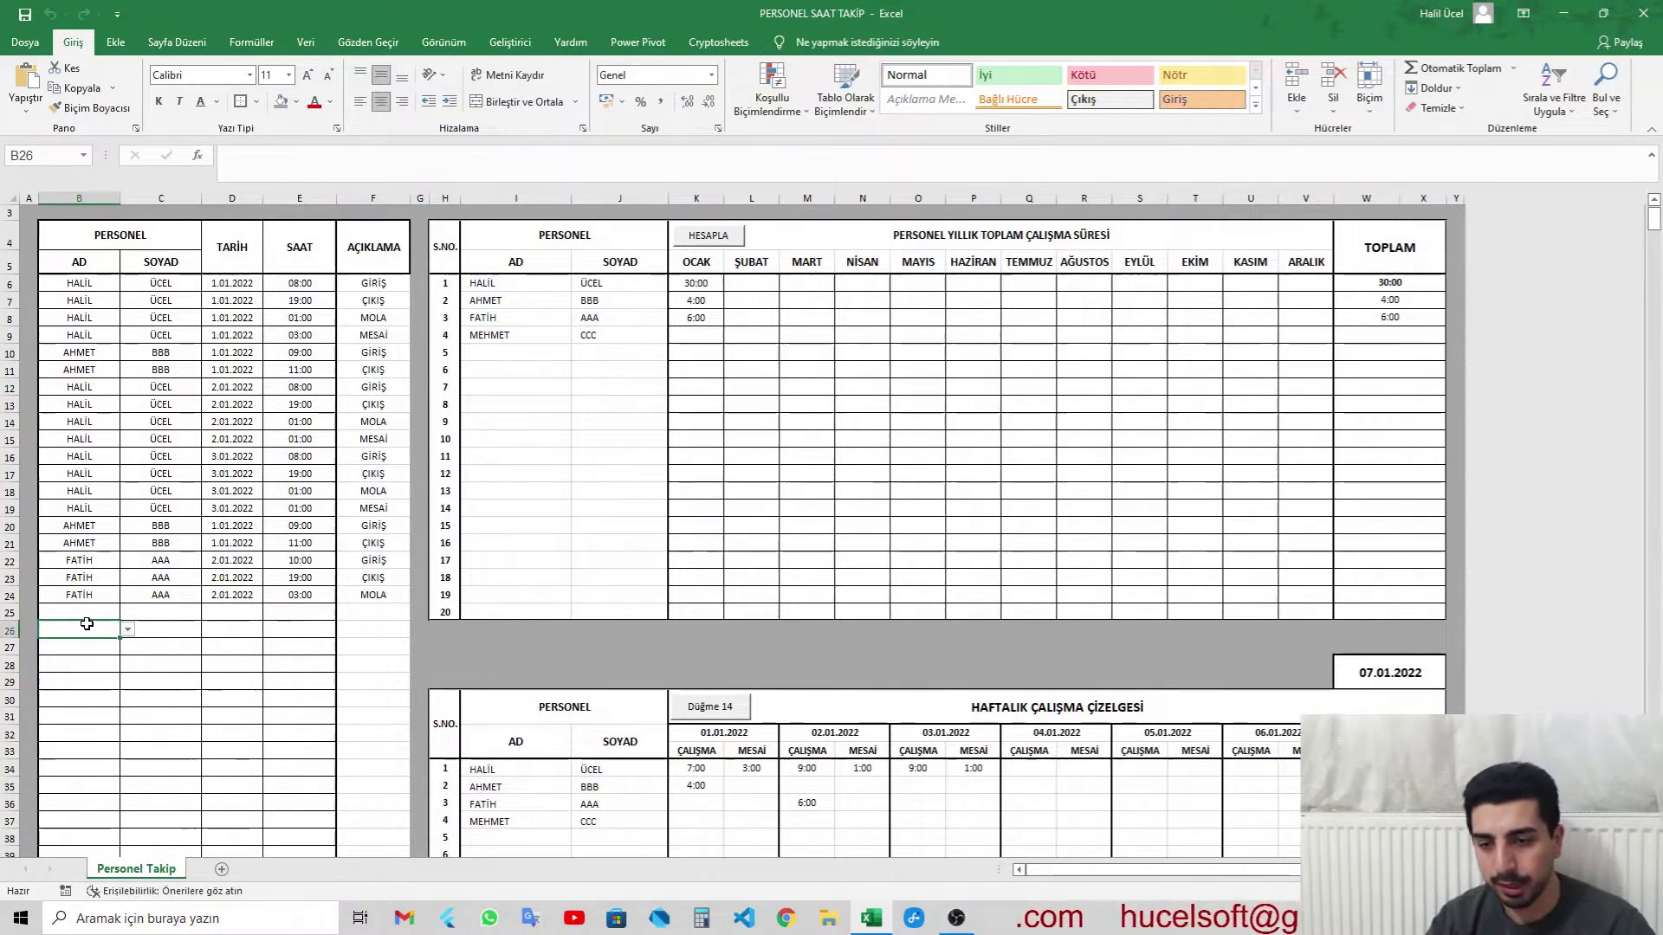
{"action": "left_click", "coordinate": [88, 614]}
{"action": "type", "text": "MEHME"}
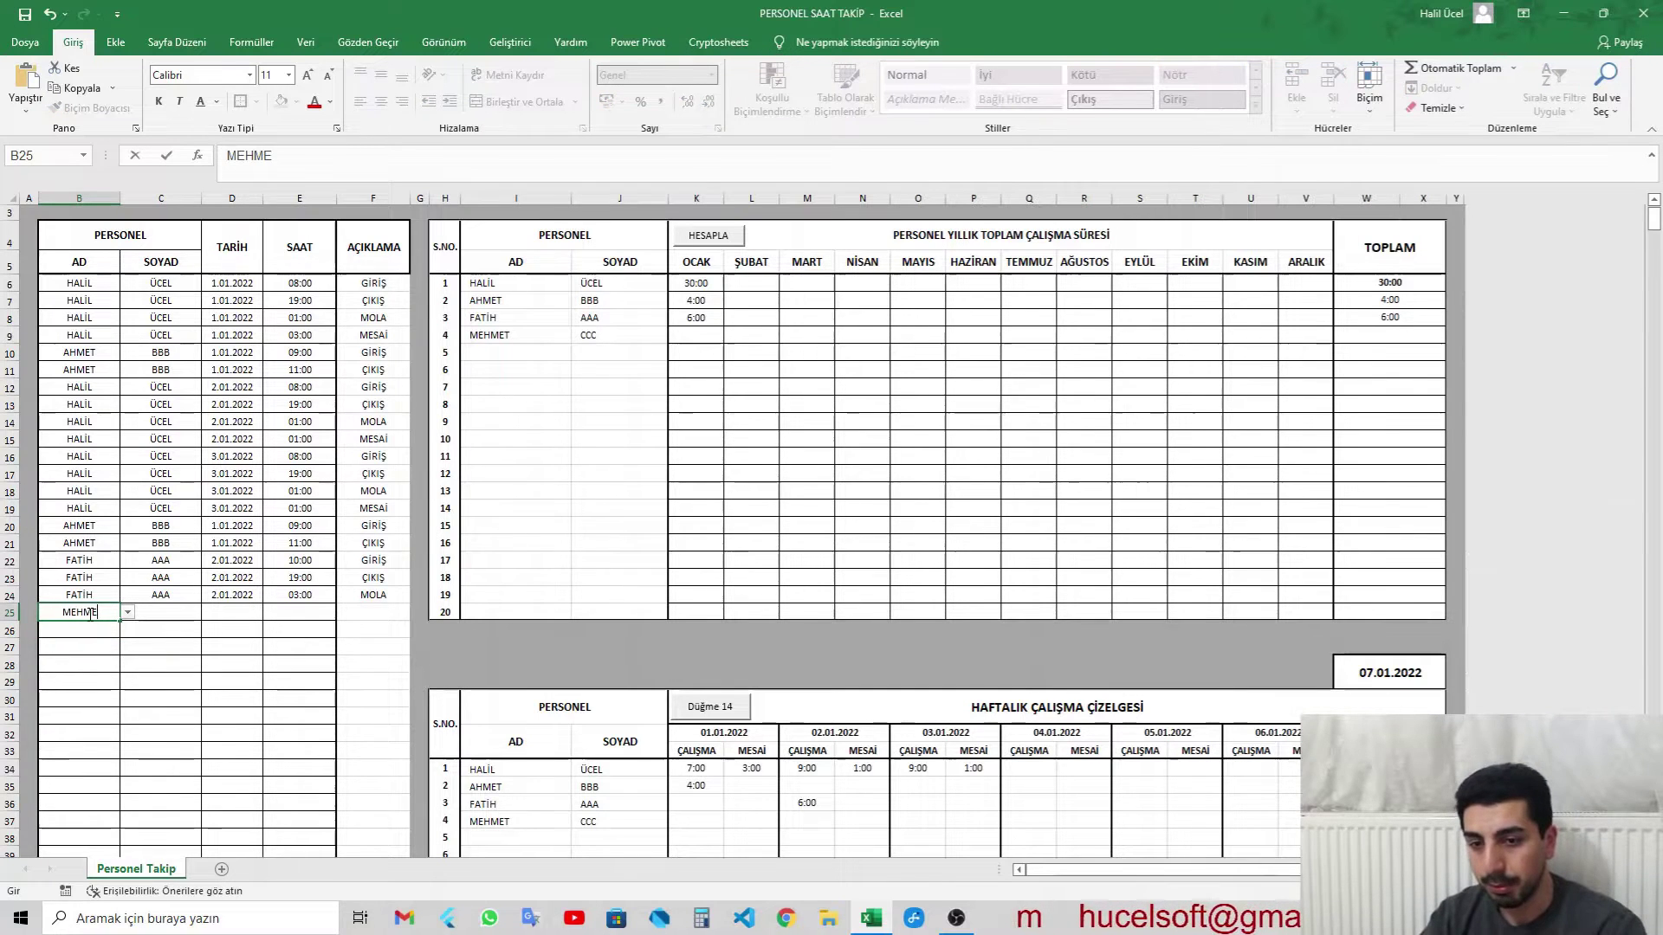
{"action": "type", "text": "T"}
{"action": "key", "text": "Tab"}
{"action": "type", "text": "CCC"}
{"action": "key", "text": "Tab"}
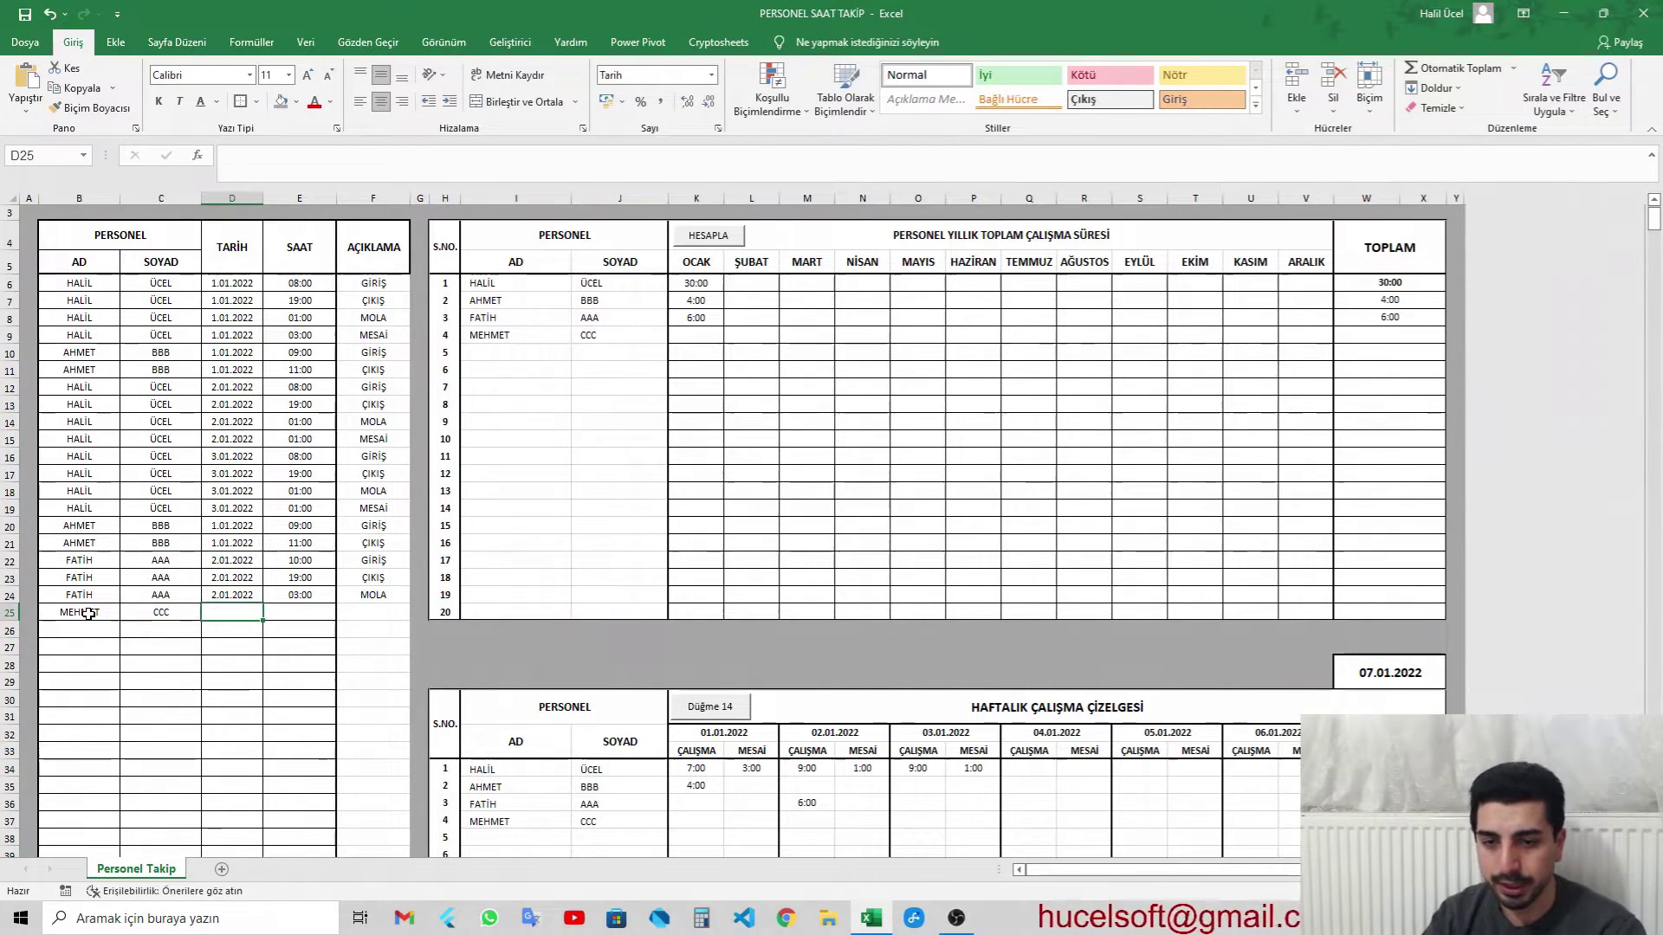
{"action": "type", "text": "03.01.2022"}
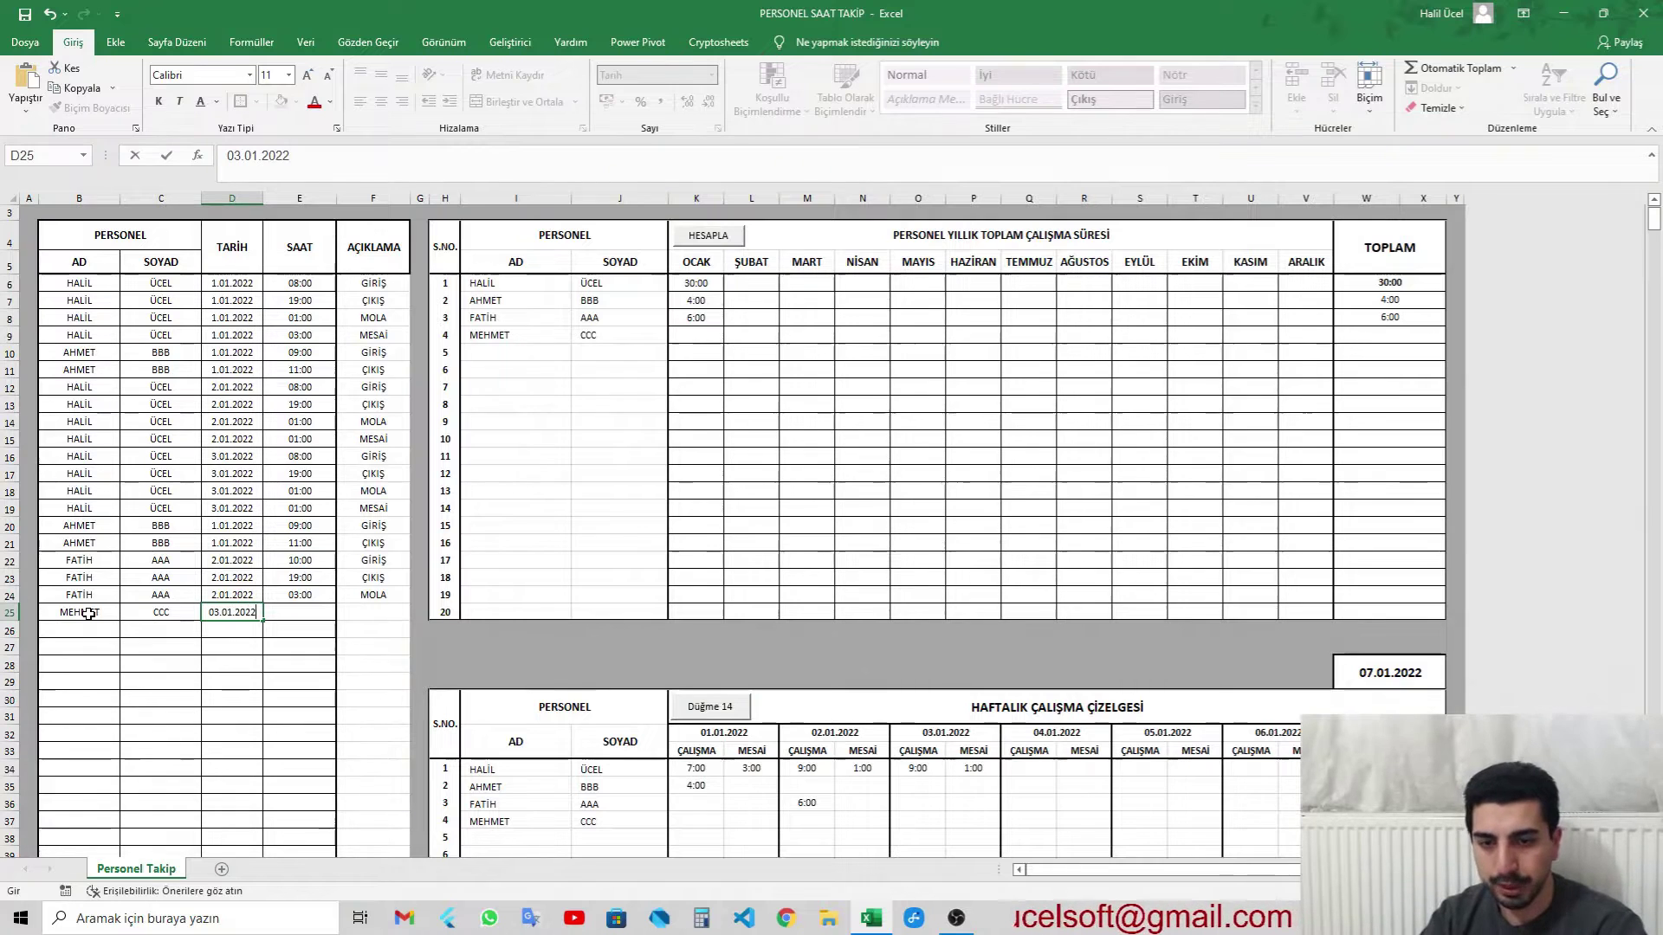
{"action": "key", "text": "Tab"}
{"action": "type", "text": "08"}
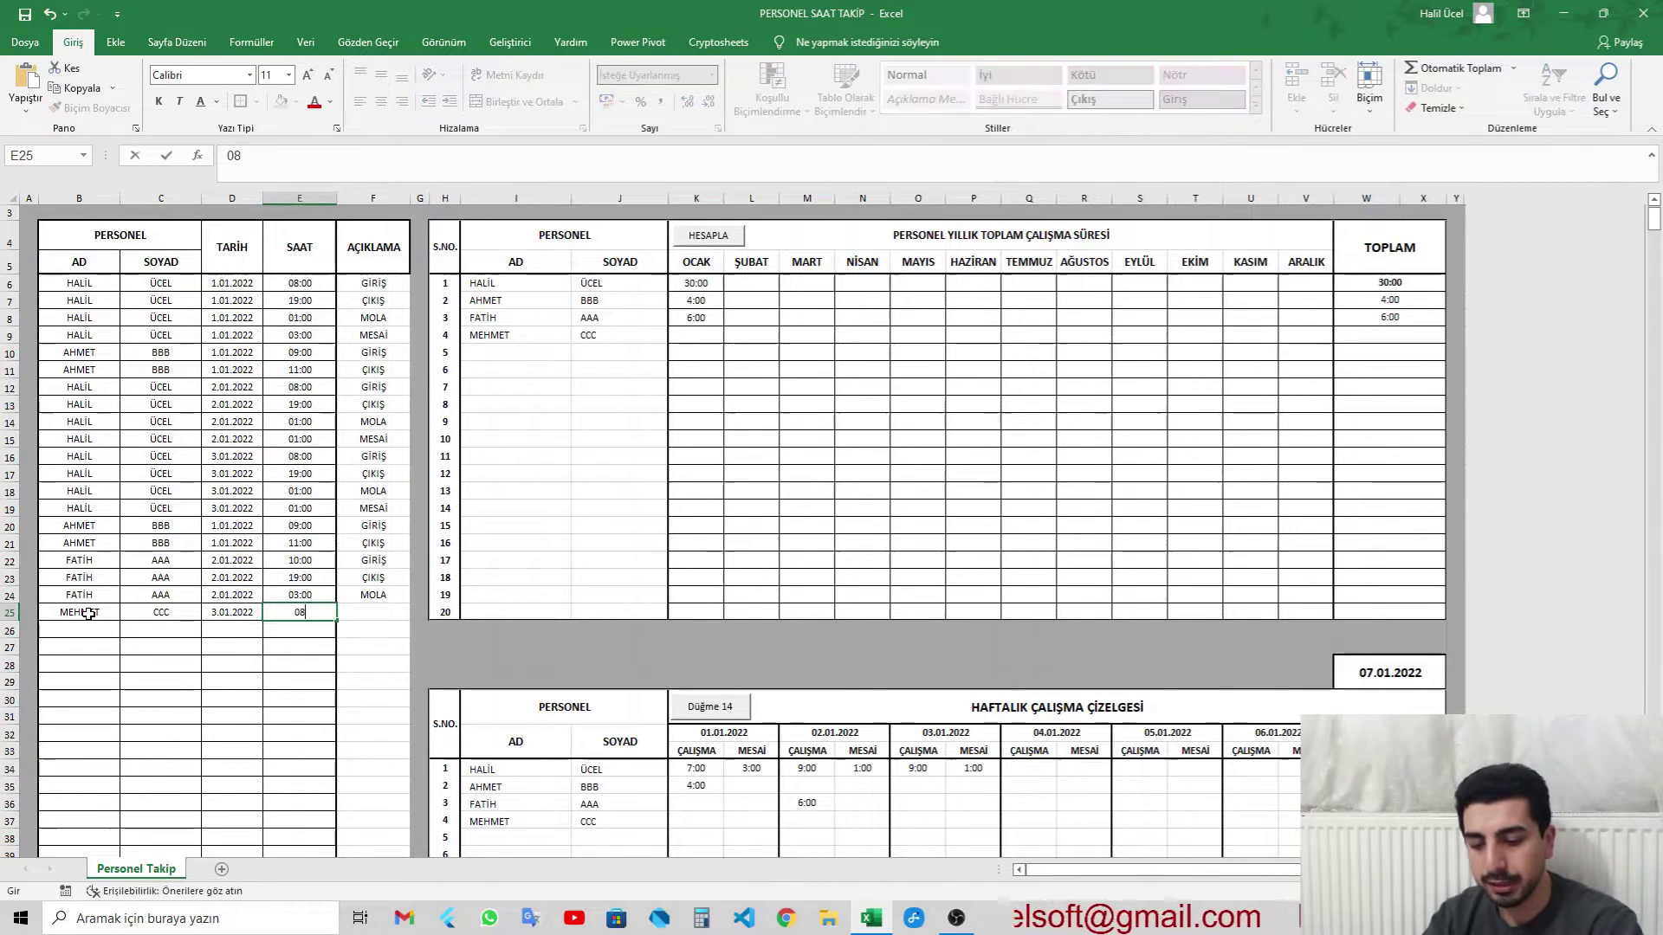
{"action": "type", "text": ":00"}
{"action": "key", "text": "Tab"}
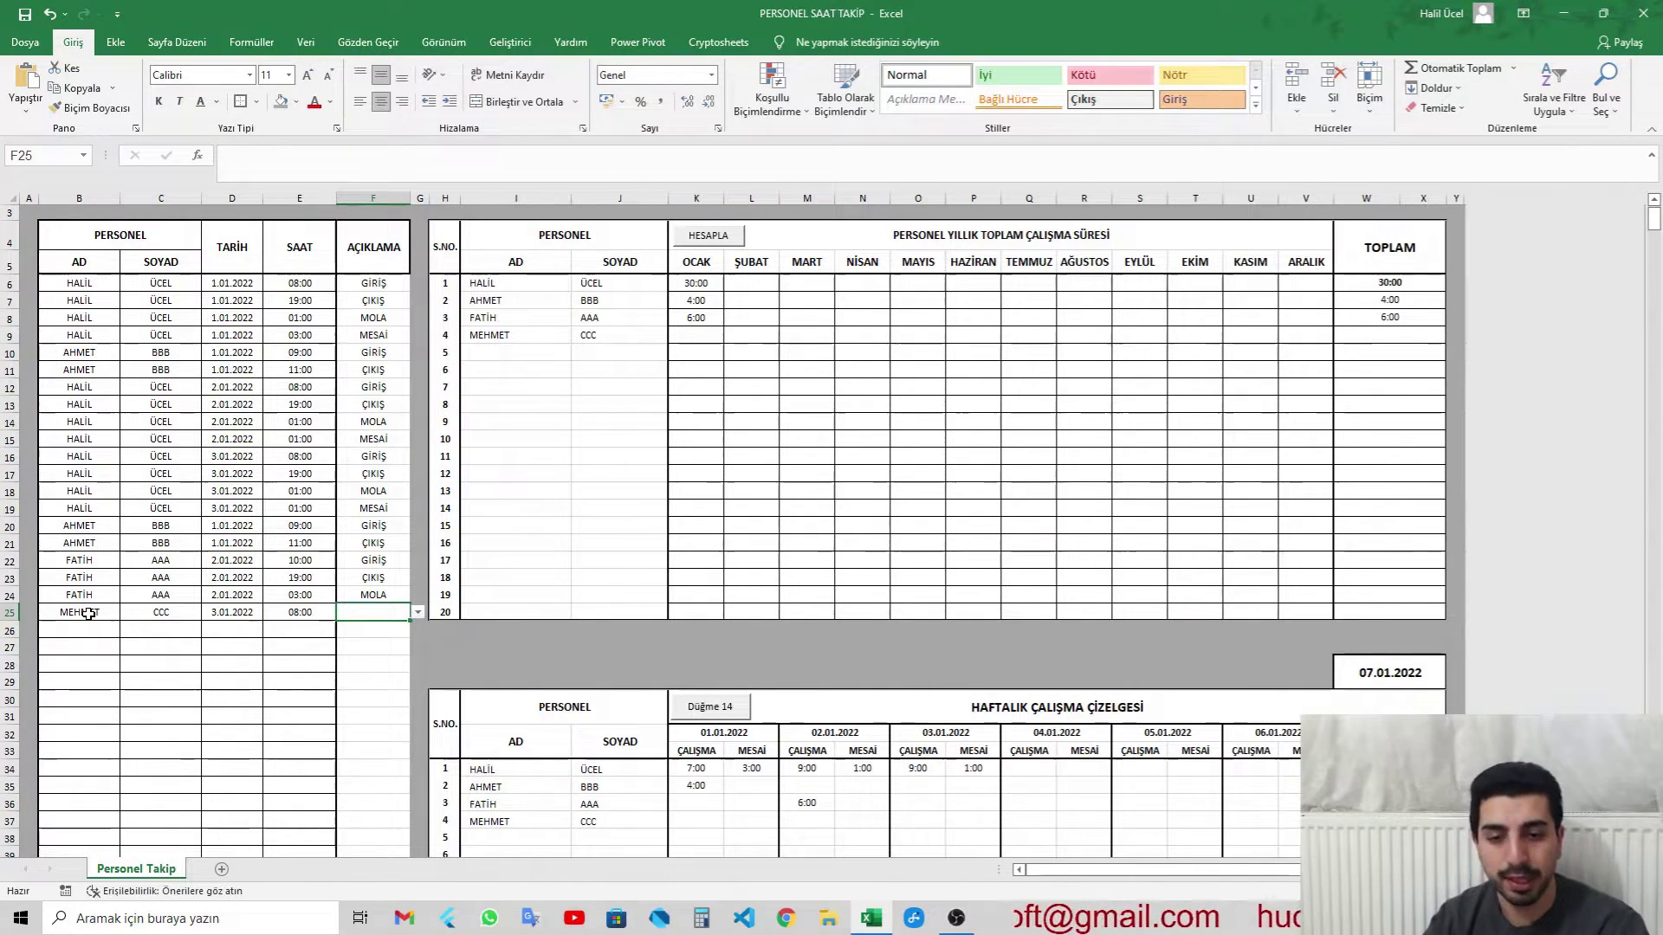
{"action": "type", "text": "GİRİŞ"}
{"action": "key", "text": "Return"}
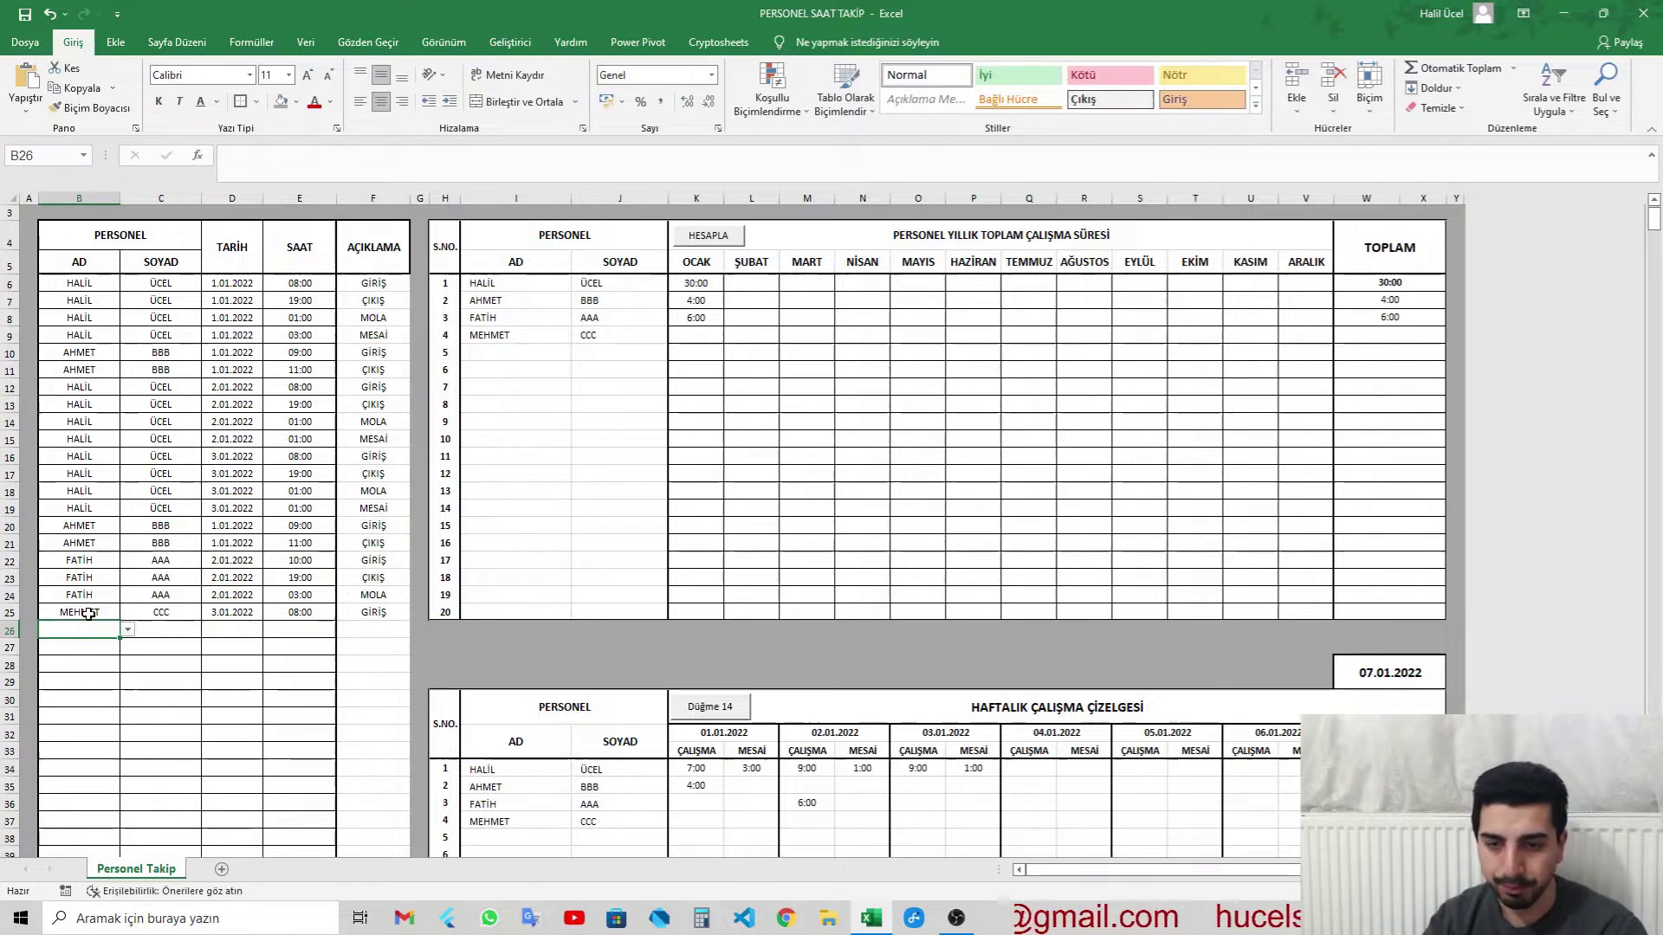
Step: Log the 19:00 ÇIKIŞ entry for 3.01.2022 in row 26
{"action": "type", "text": "M"}
{"action": "key", "text": "Tab"}
{"action": "type", "text": "C"}
{"action": "key", "text": "Tab"}
{"action": "type", "text": "3.01.2022"}
{"action": "key", "text": "Tab"}
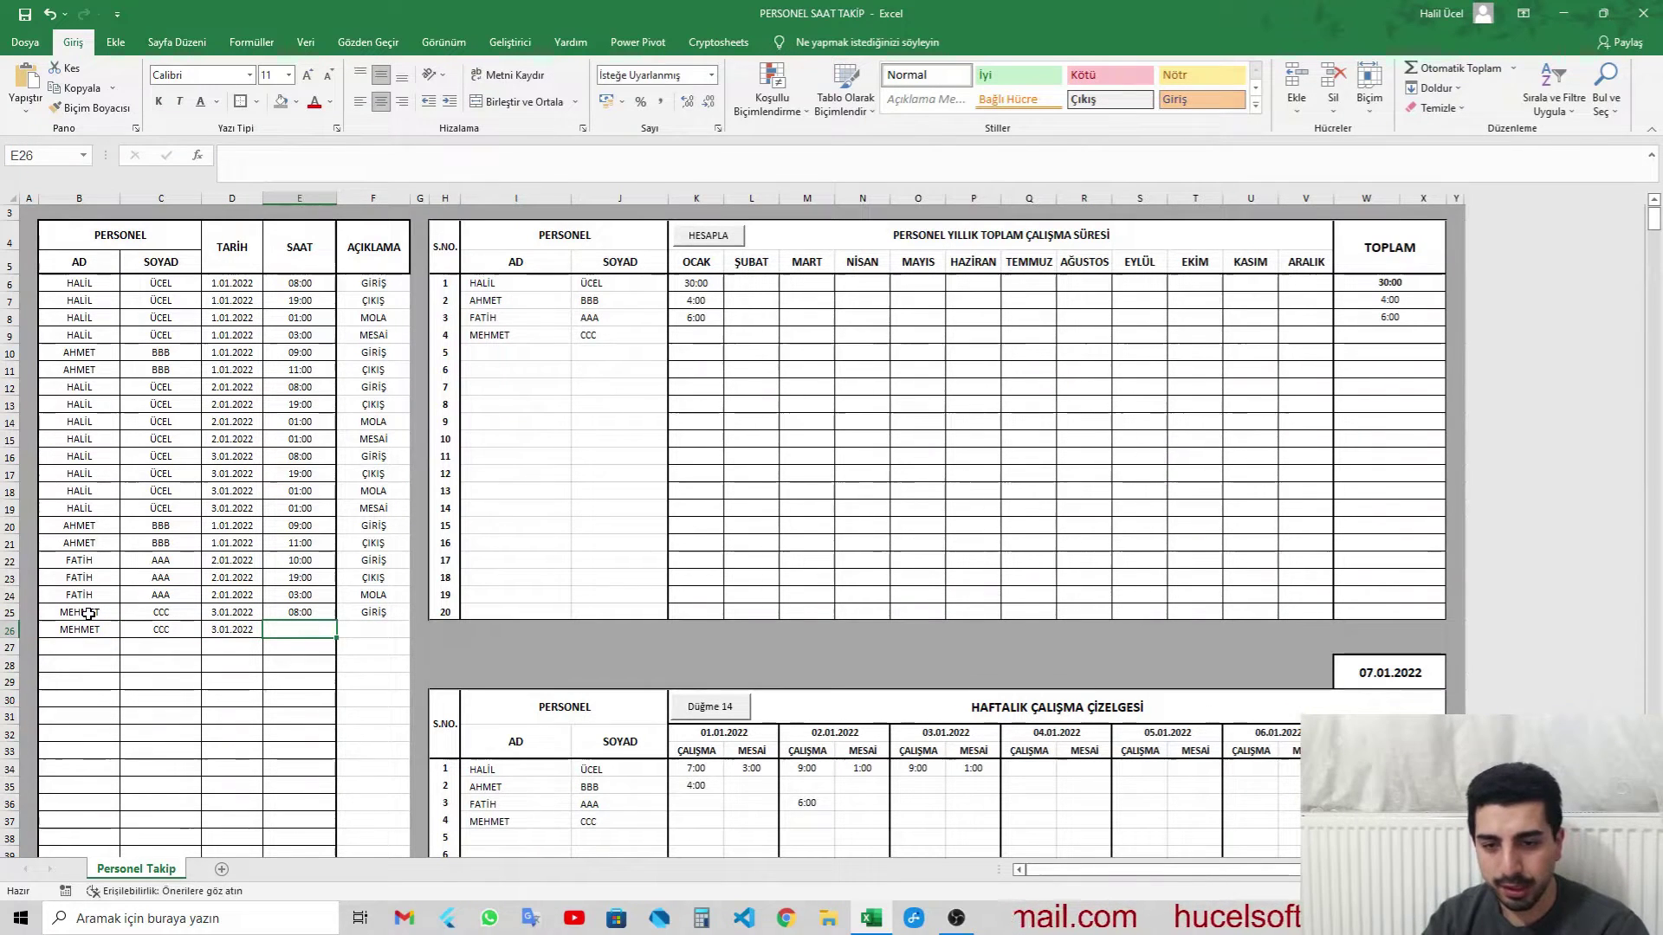
{"action": "type", "text": "19:00"}
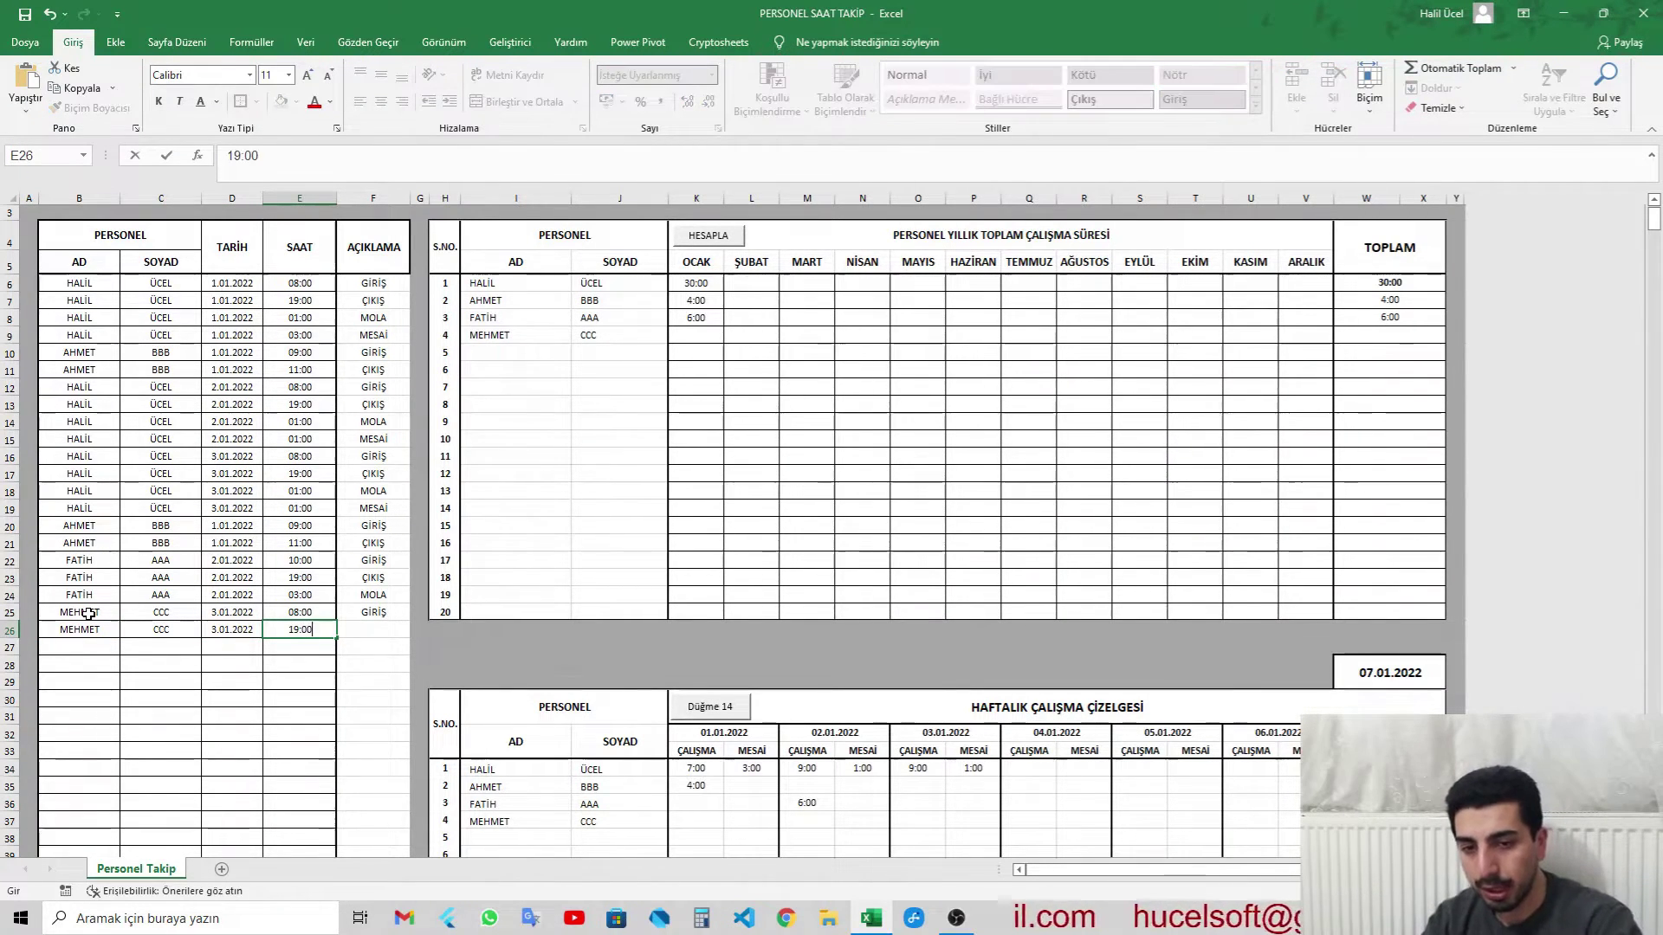
{"action": "key", "text": "Tab"}
{"action": "type", "text": "Ç"}
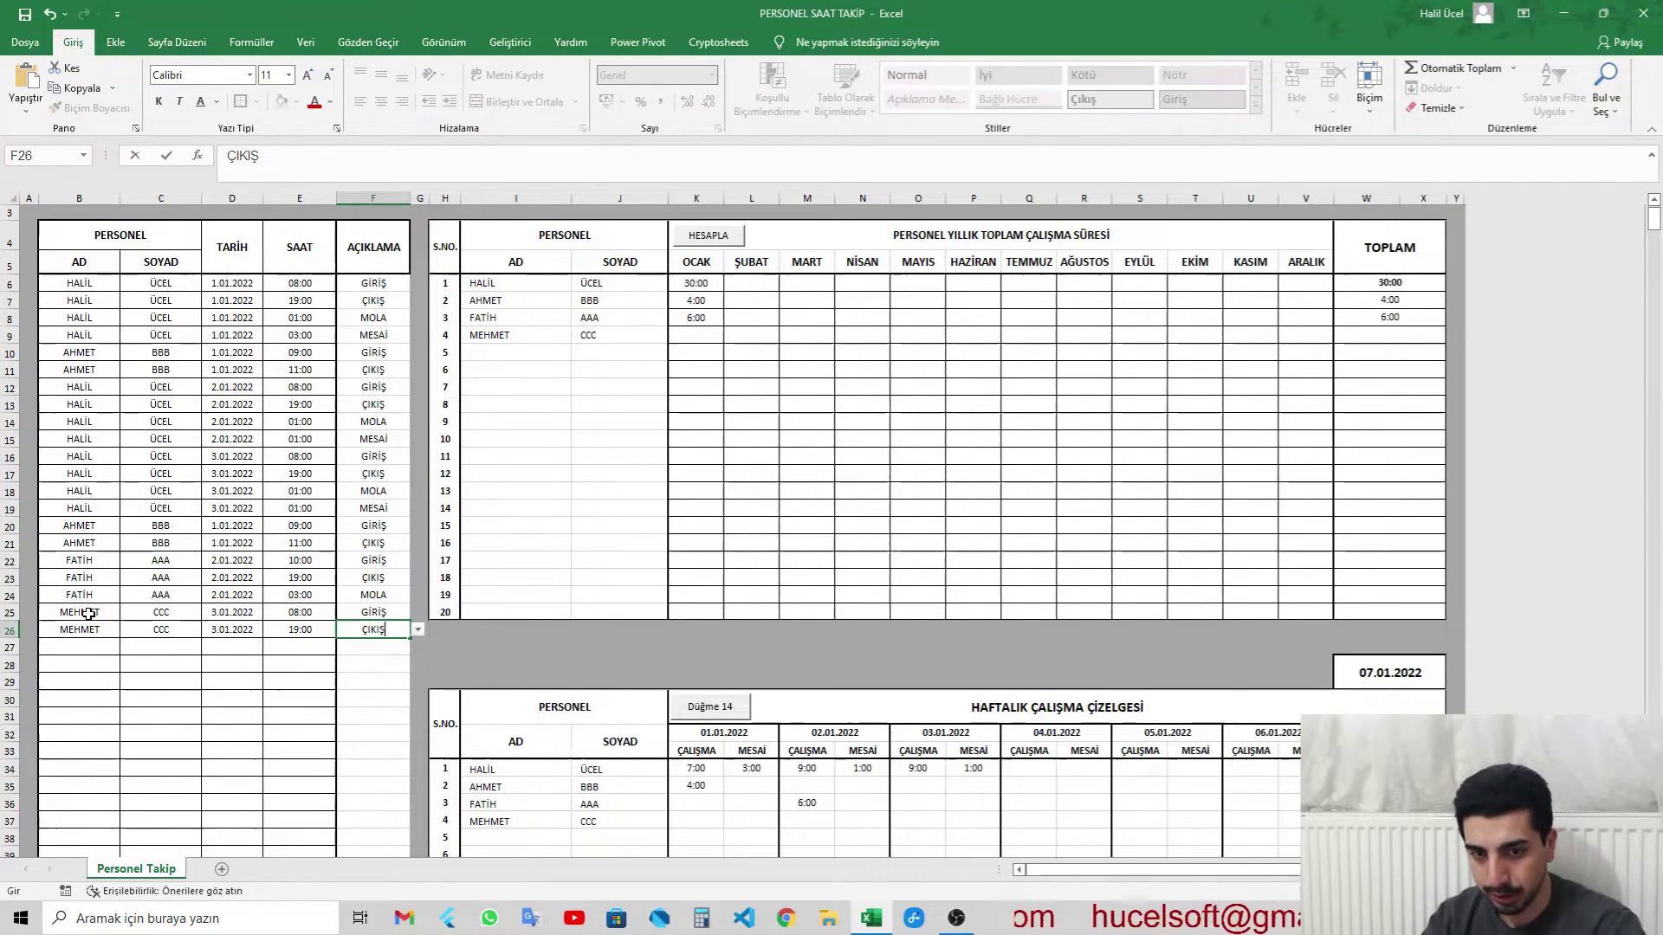
{"action": "key", "text": "Return"}
Step: Log the 01:00 MOLA entry for 3.01.2022 in row 27
{"action": "type", "text": "MEHMET"}
{"action": "key", "text": "Tab"}
{"action": "type", "text": "C"}
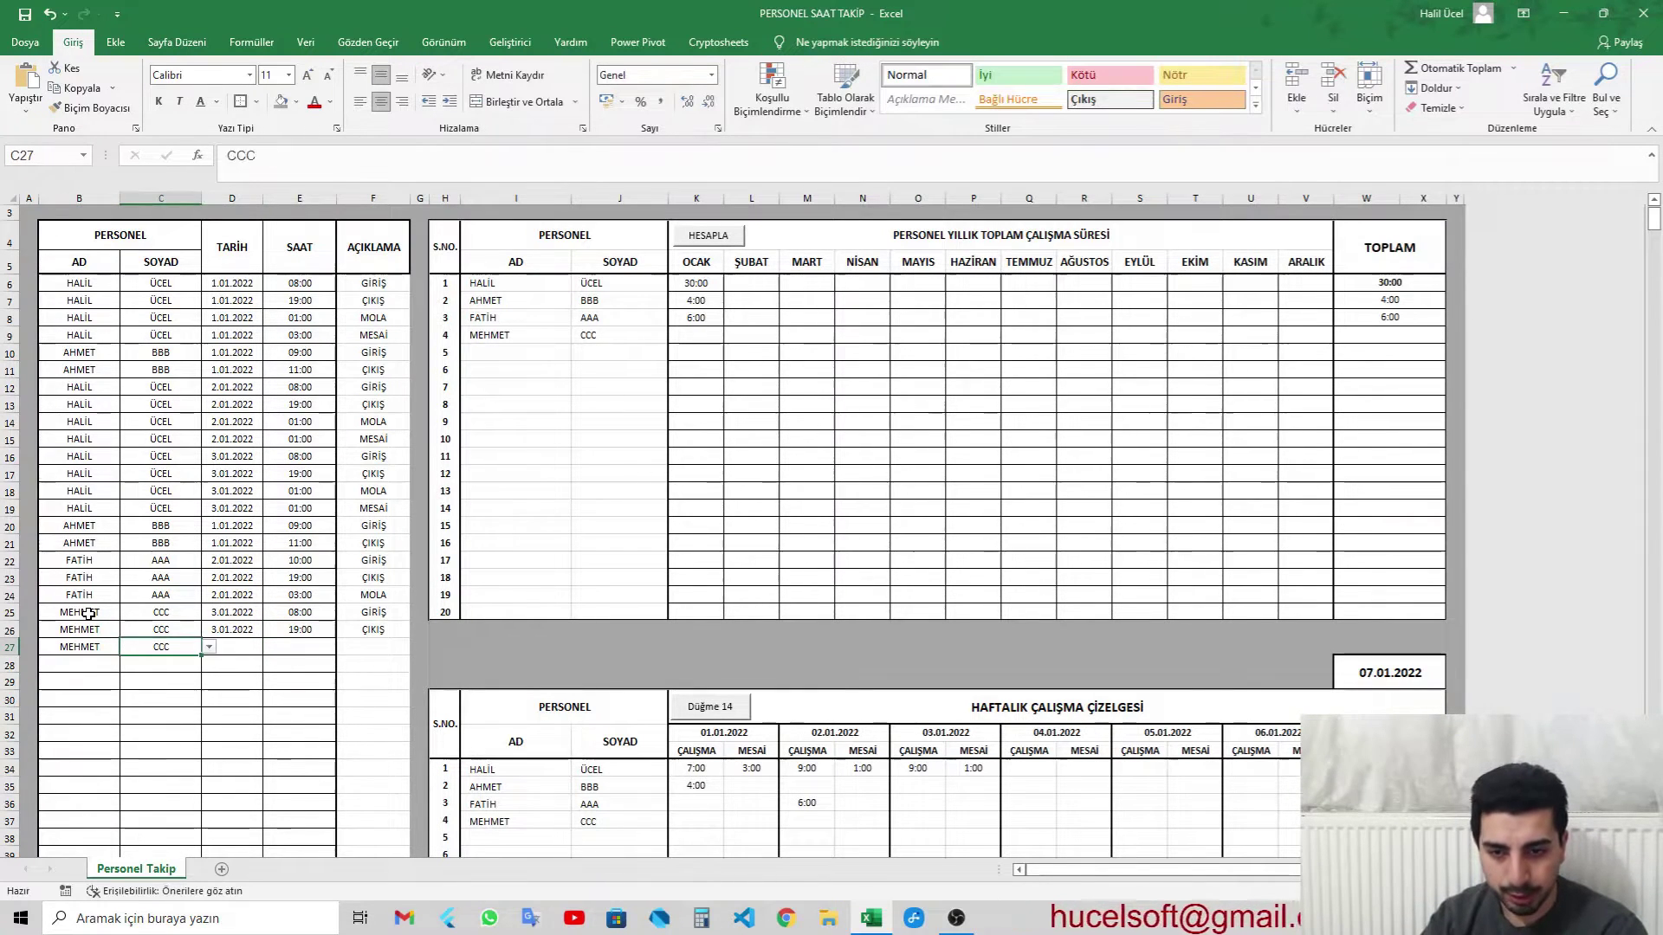
{"action": "key", "text": "Tab"}
{"action": "key", "text": "ctrl+d"}
{"action": "key", "text": "Tab"}
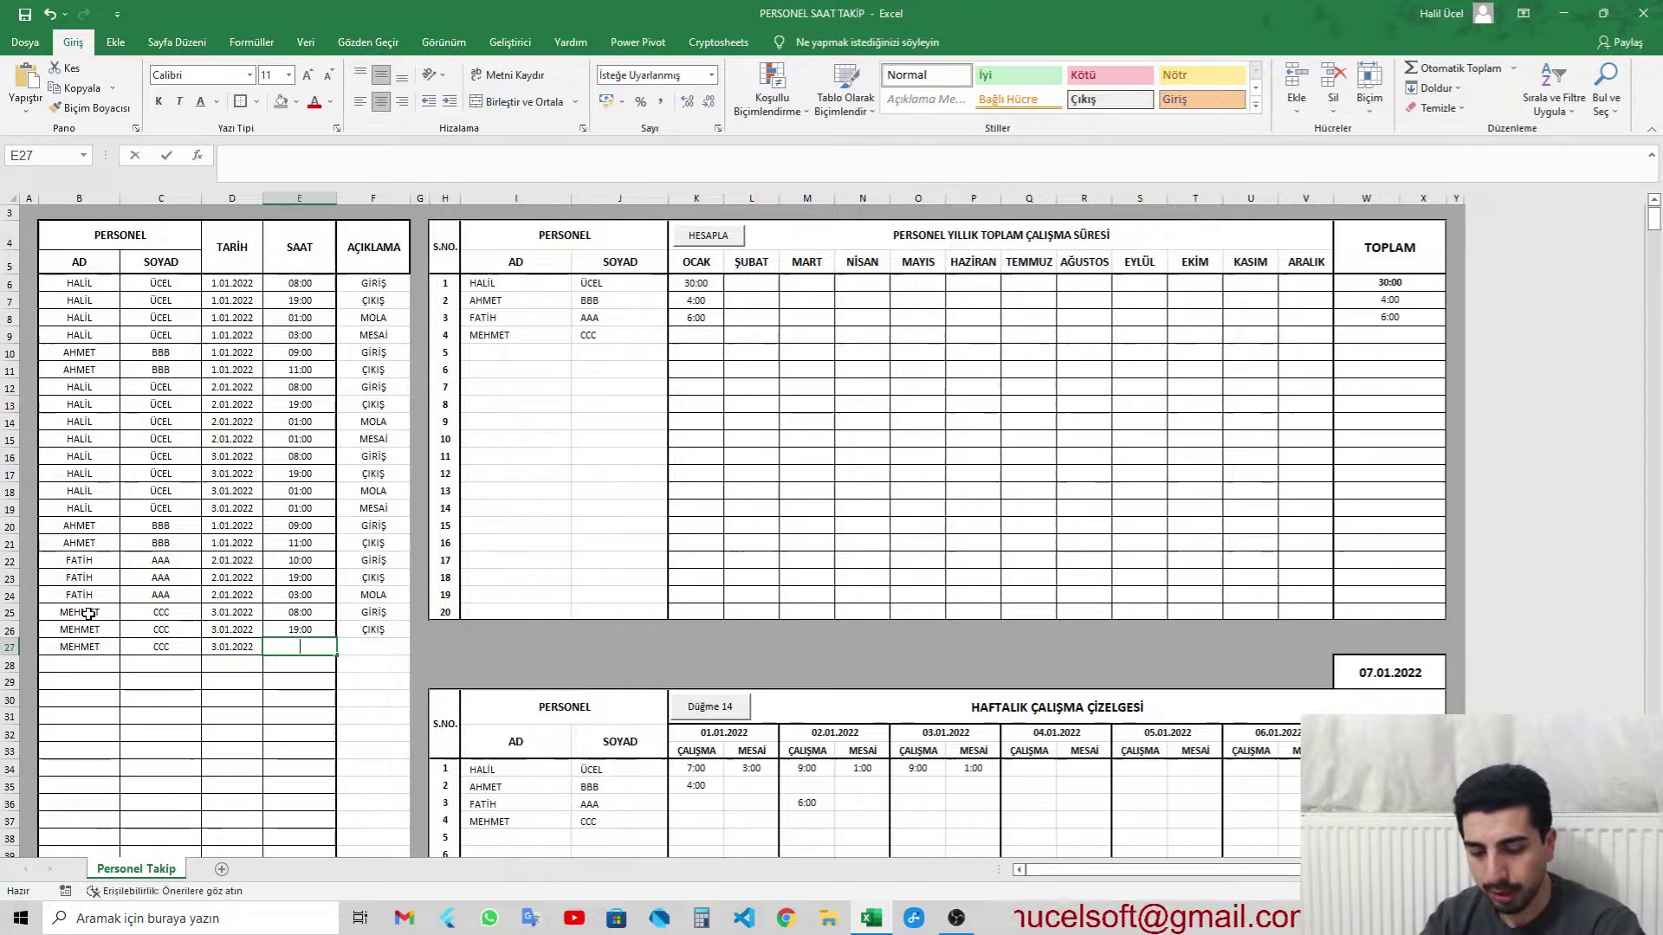
{"action": "type", "text": "01:00"}
{"action": "key", "text": "Tab"}
{"action": "type", "text": "M"}
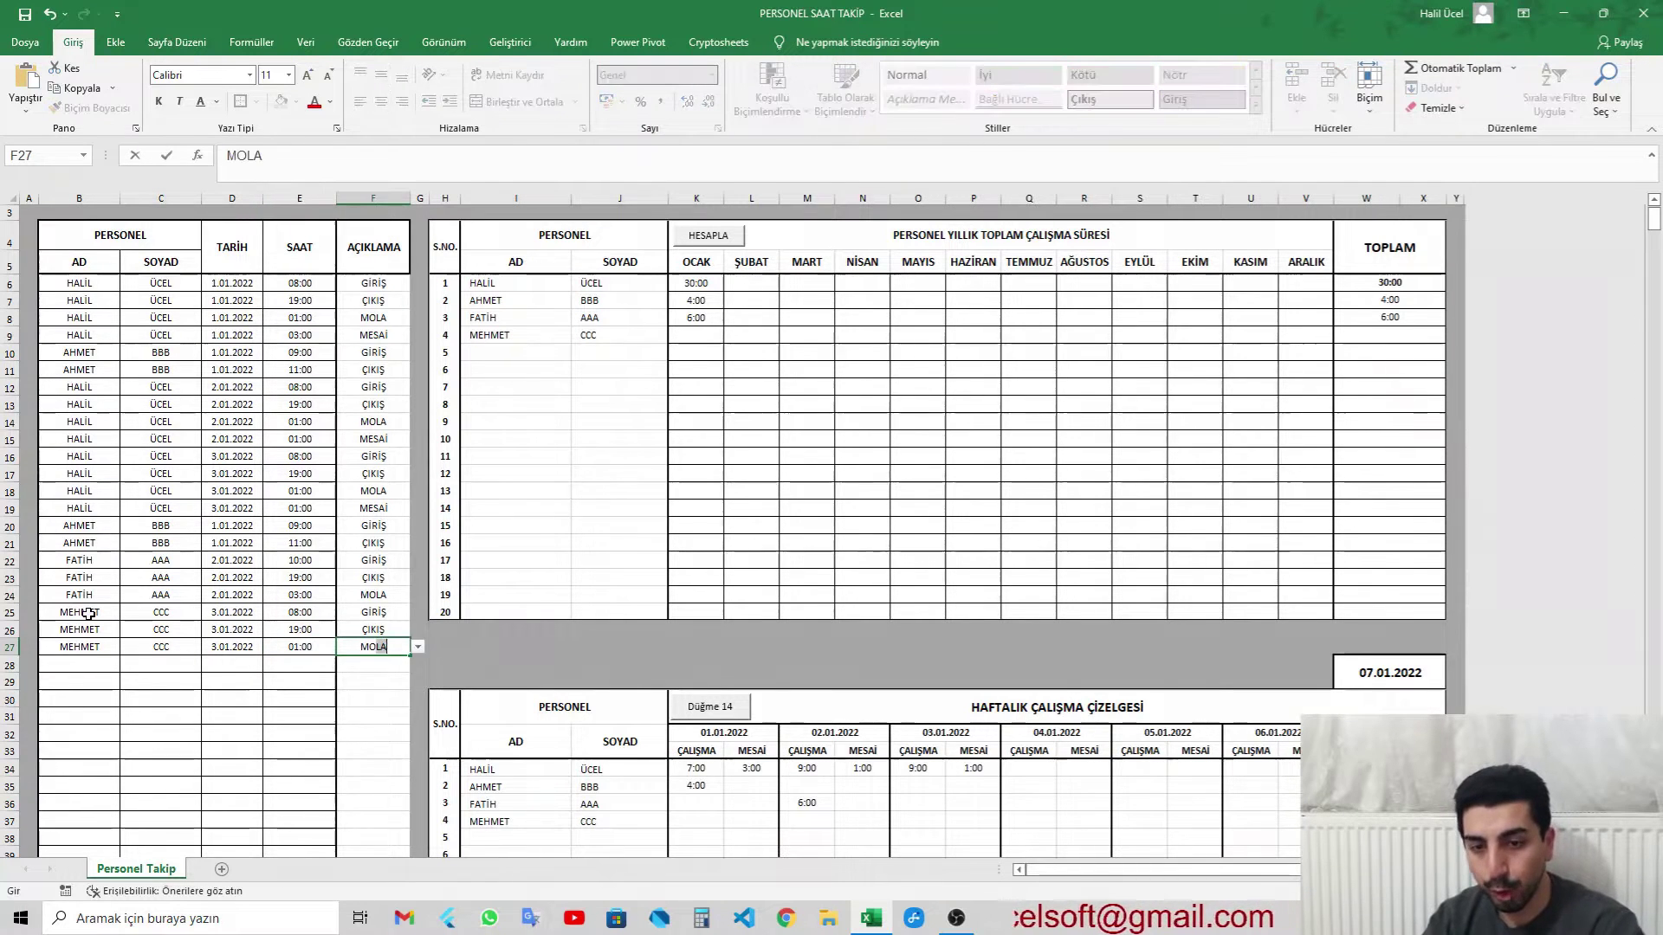
{"action": "key", "text": "Return"}
Step: Log the 03:00 MESAİ entry for 3.01.2022 in row 28
{"action": "key", "text": "Left"}
{"action": "key", "text": "Left"}
{"action": "key", "text": "Left"}
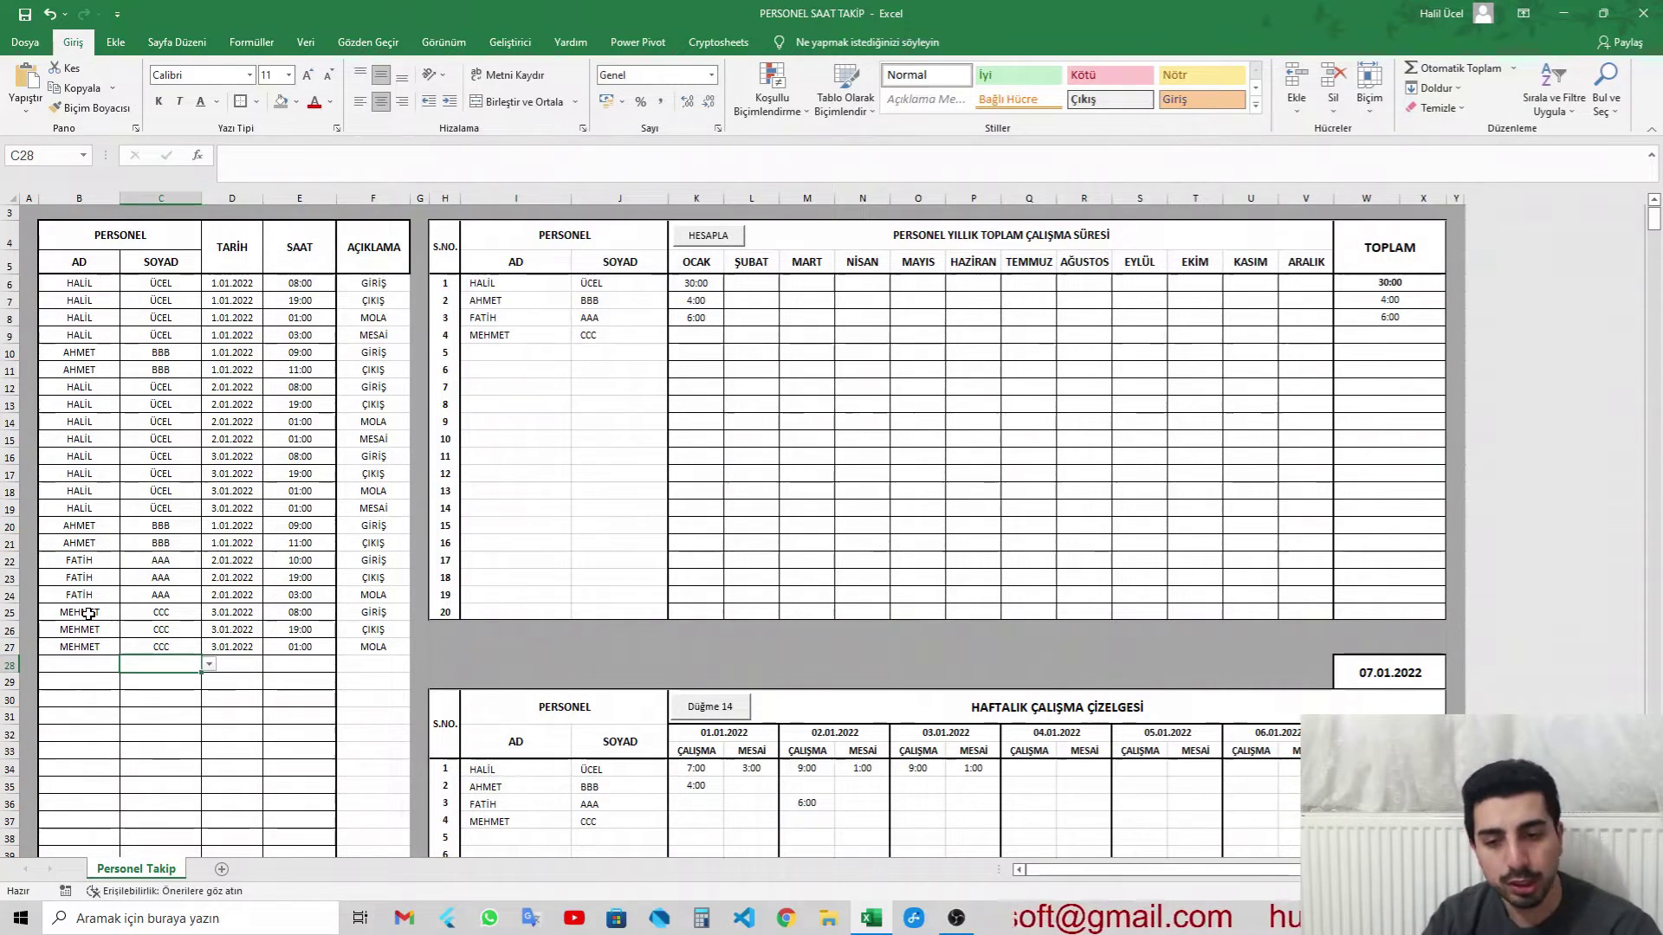
{"action": "key", "text": "Left"}
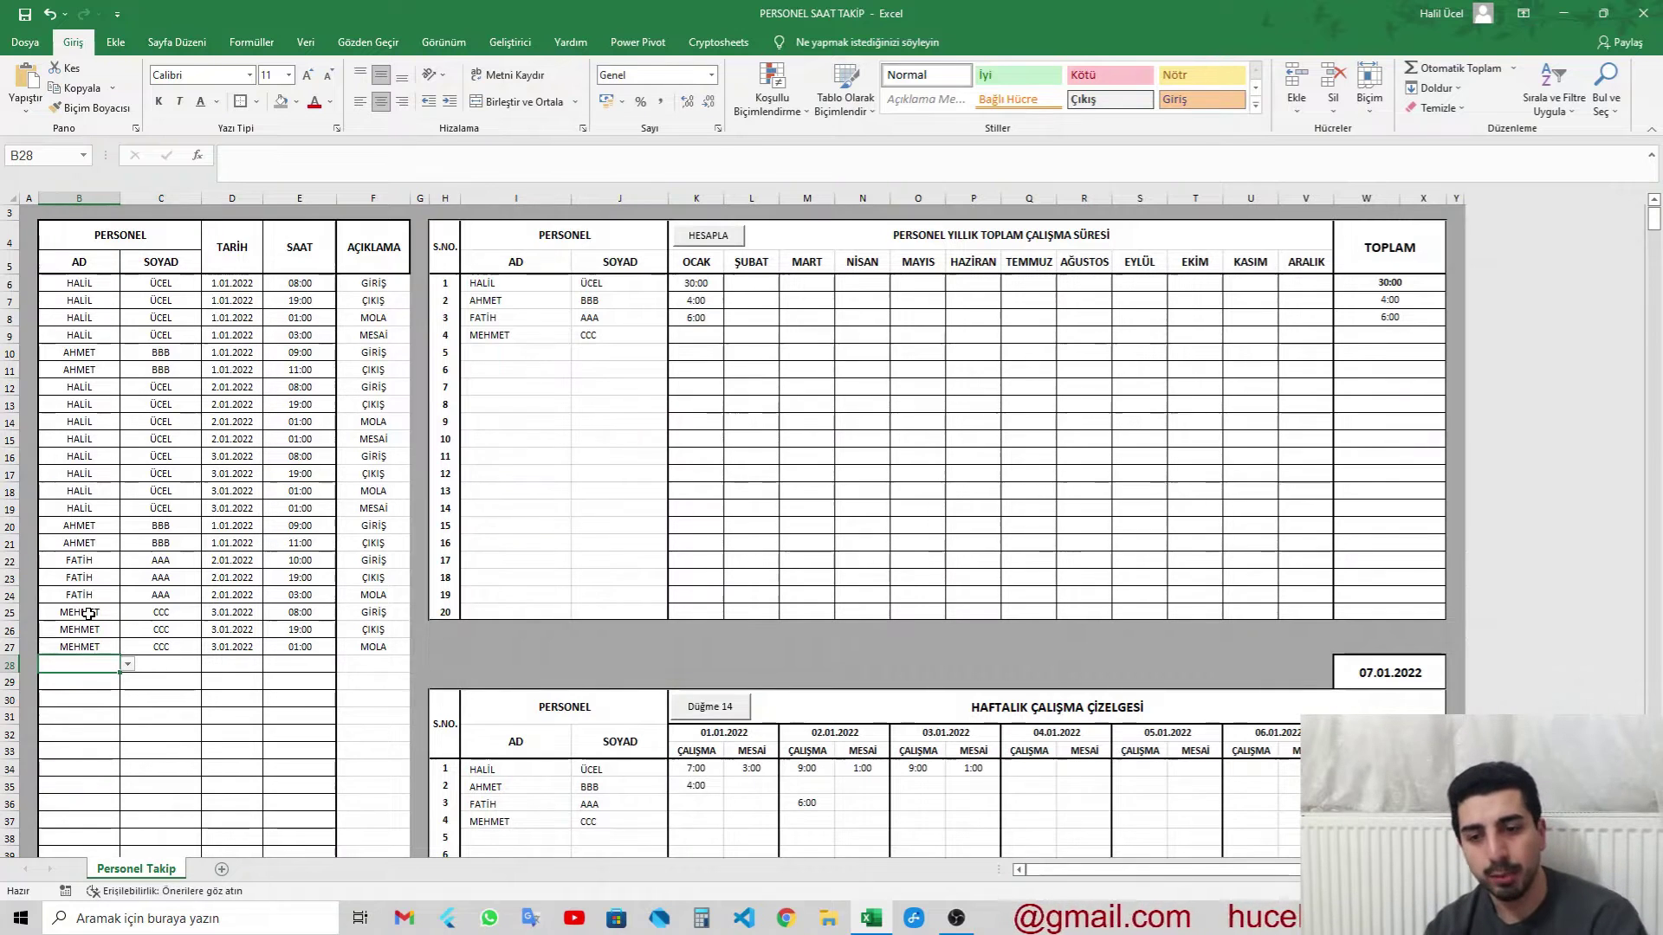
{"action": "key", "text": "Tab"}
{"action": "type", "text": "CCC"}
{"action": "key", "text": "Tab"}
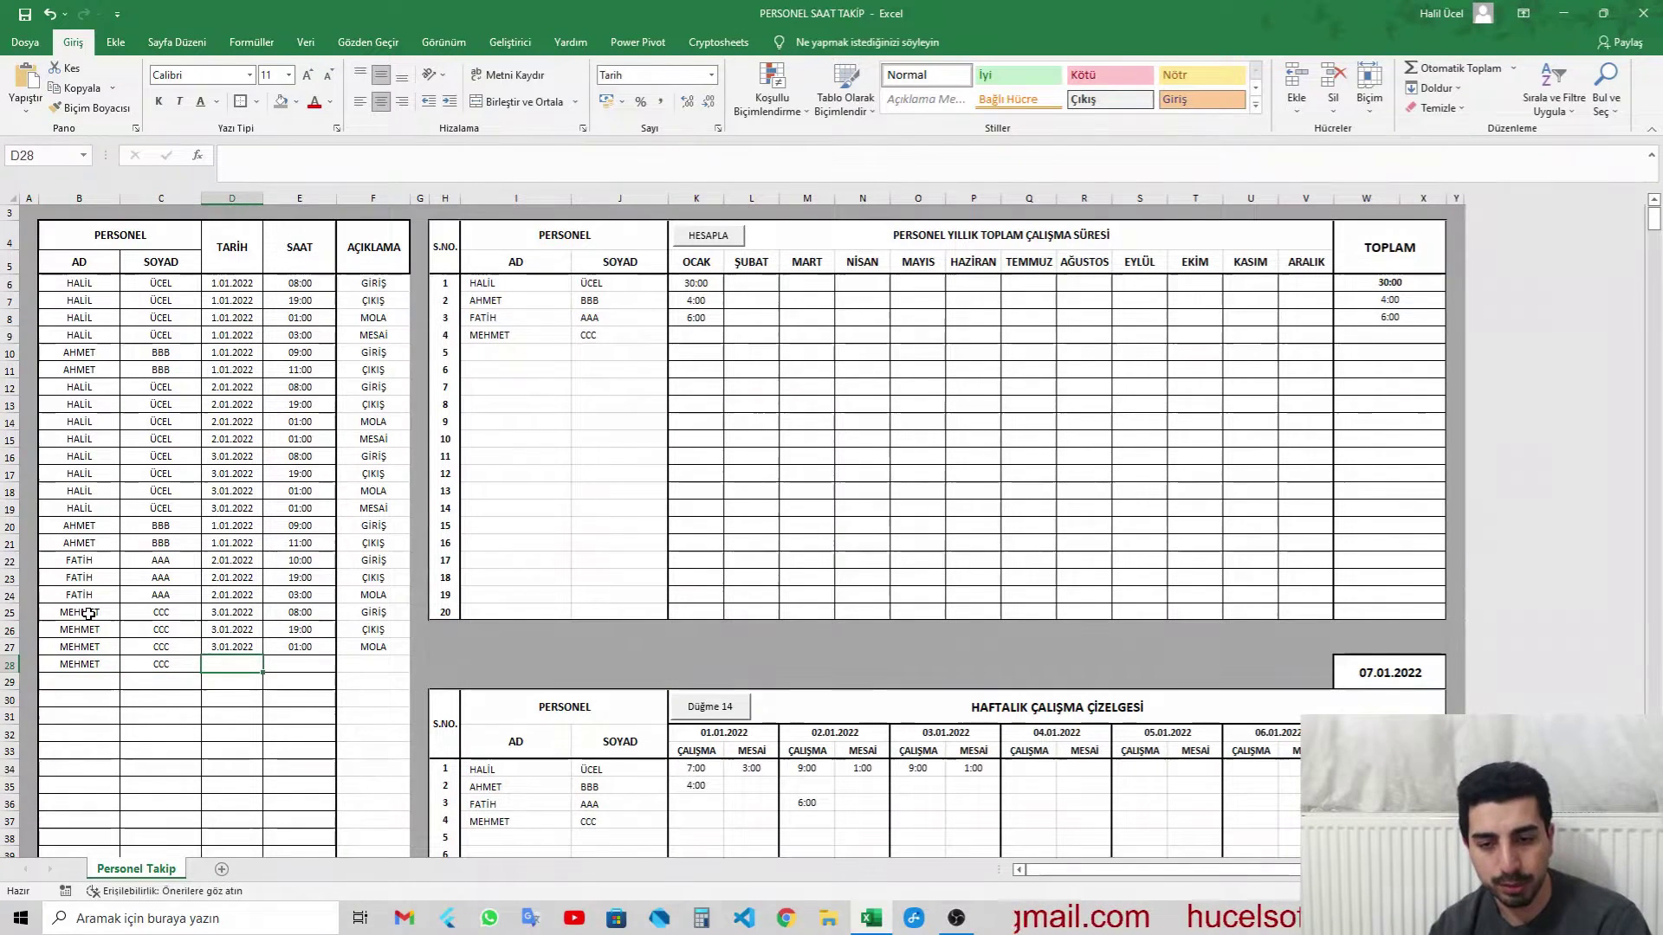
{"action": "type", "text": "3.01.2022"}
{"action": "key", "text": "Tab"}
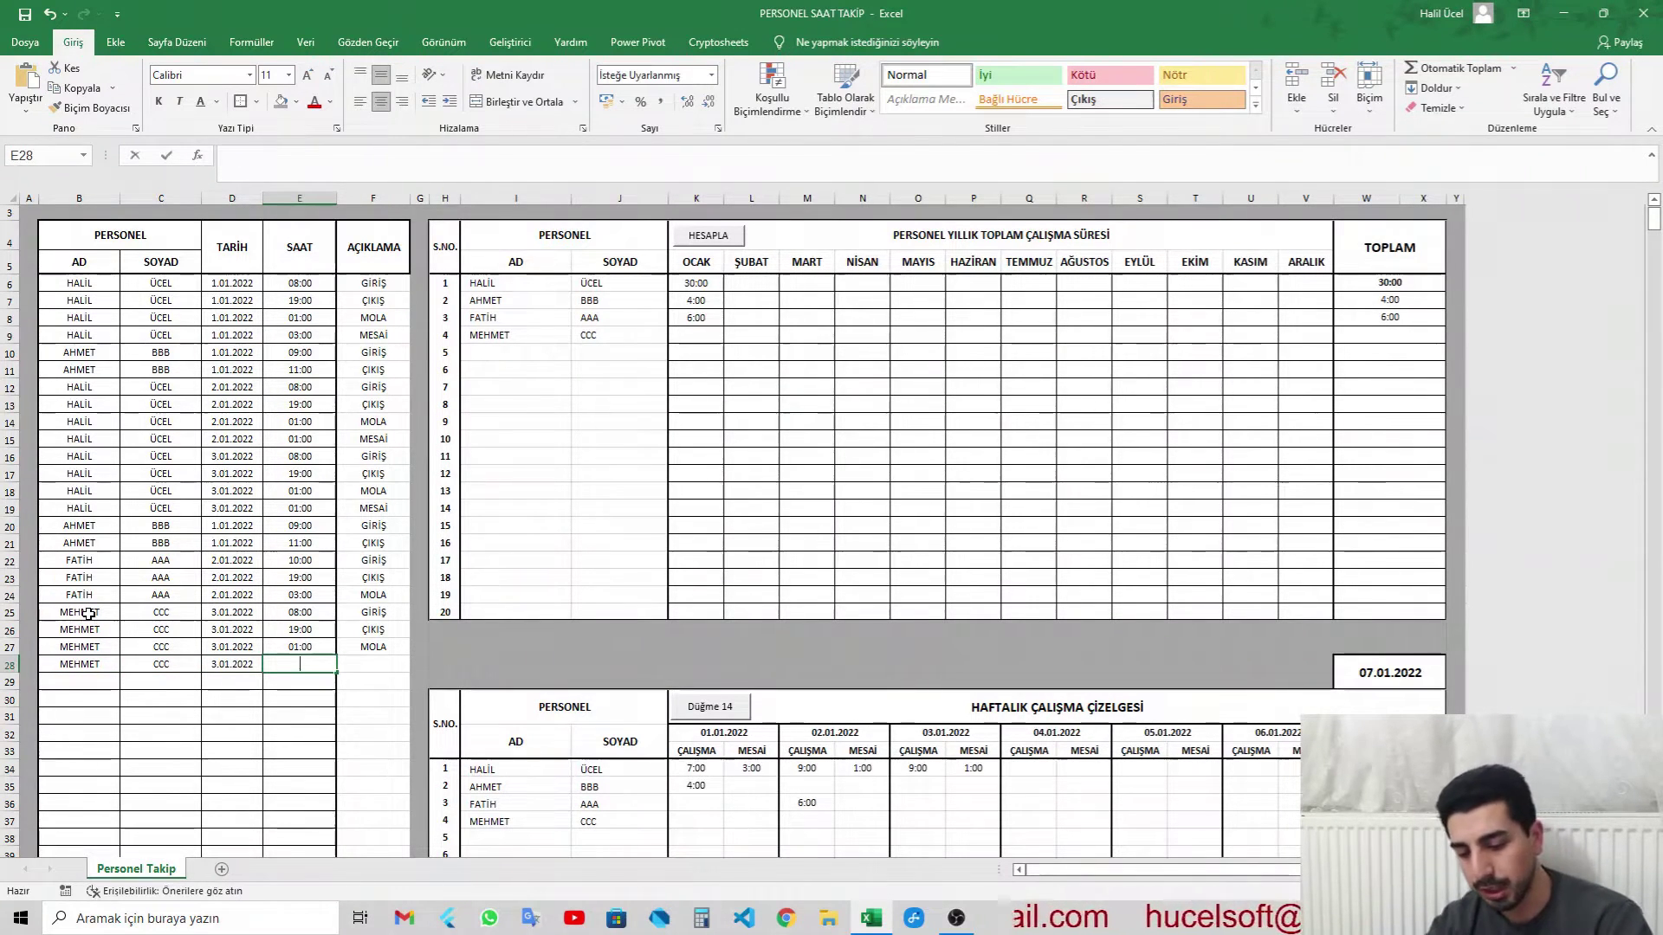
{"action": "type", "text": "03:00"}
{"action": "key", "text": "Tab"}
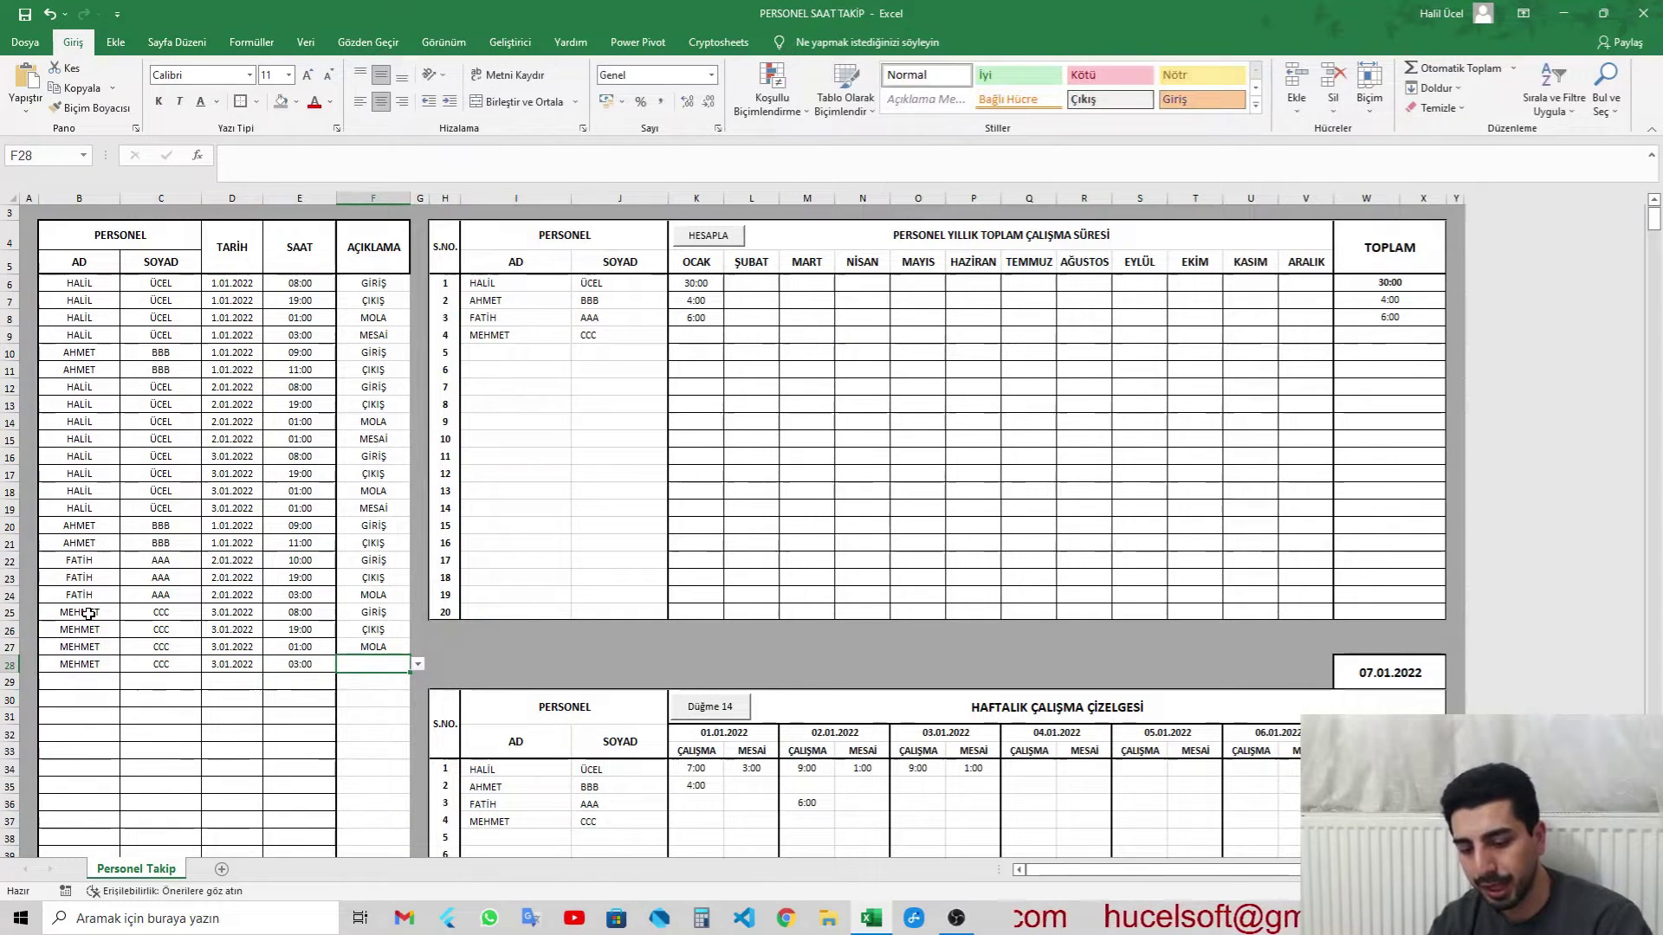
{"action": "type", "text": "MESAİ"}
{"action": "key", "text": "Tab"}
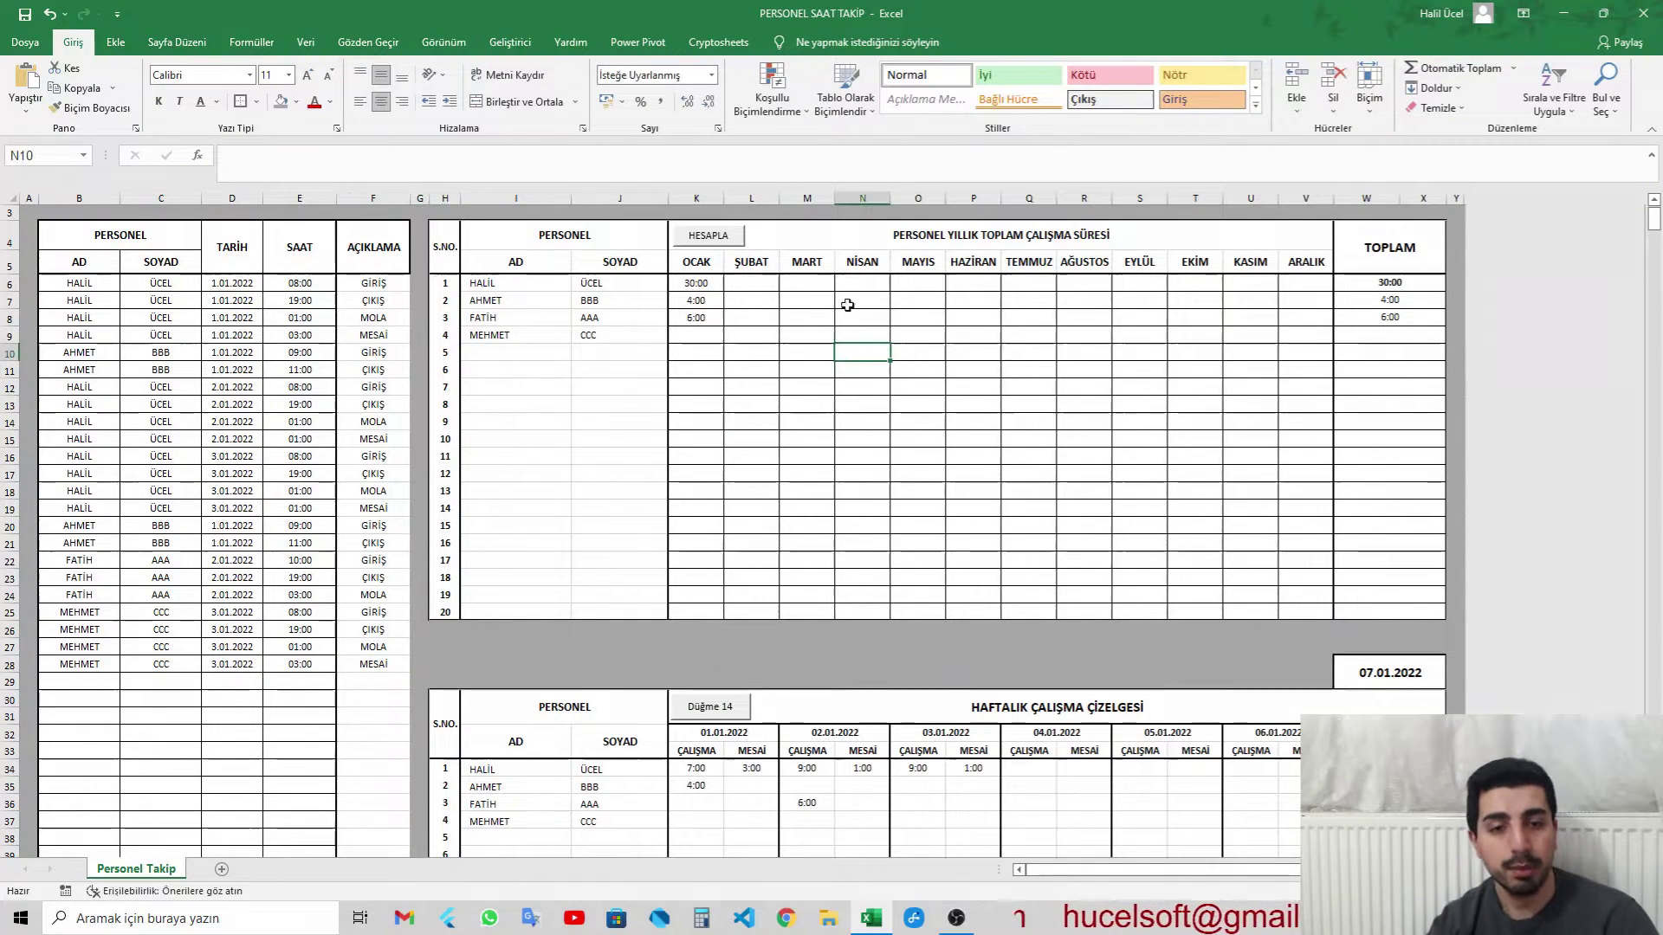
{"action": "left_click", "coordinate": [703, 257]}
{"action": "left_click", "coordinate": [724, 242]}
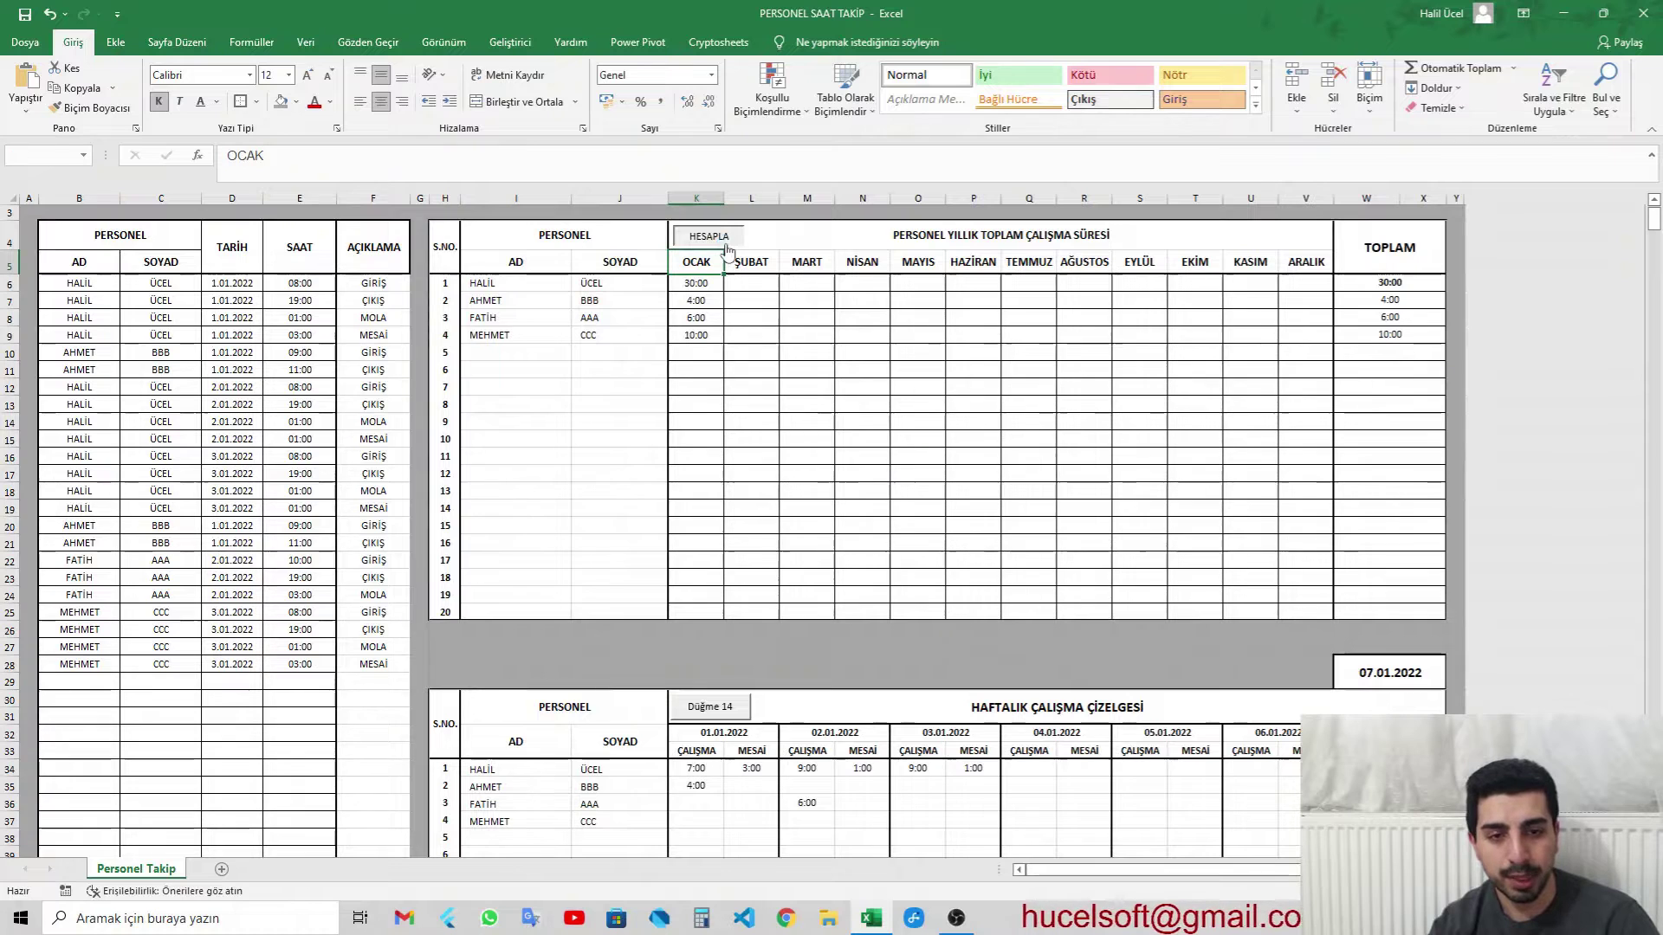
{"action": "left_click", "coordinate": [310, 614]}
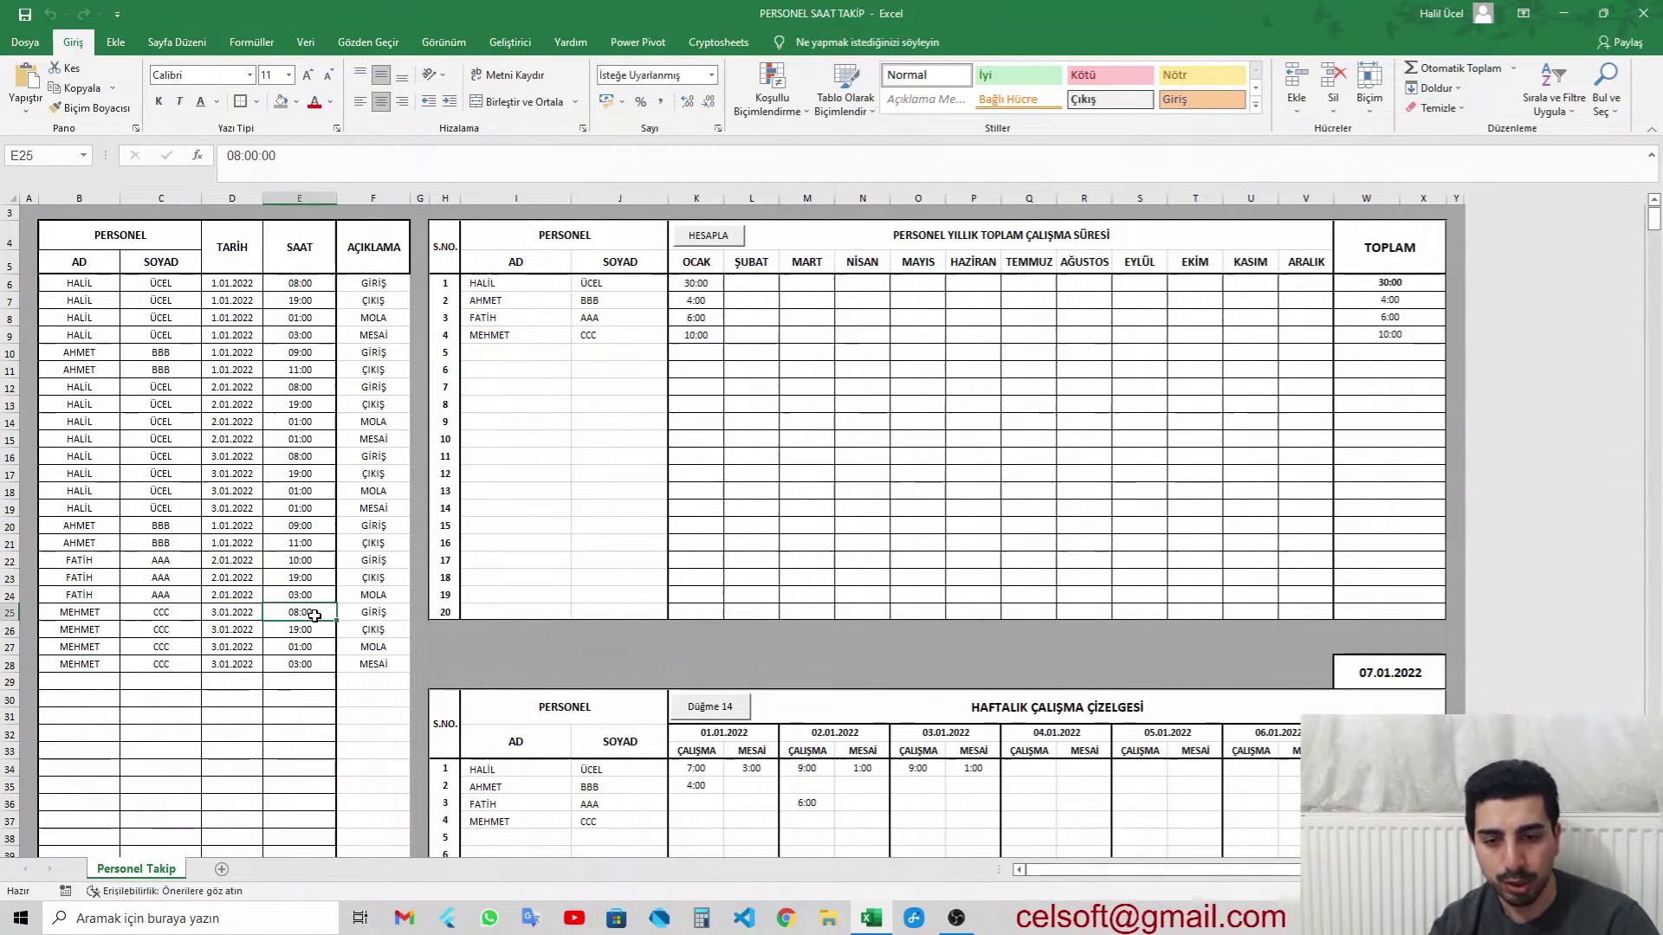
{"action": "left_click", "coordinate": [309, 630]}
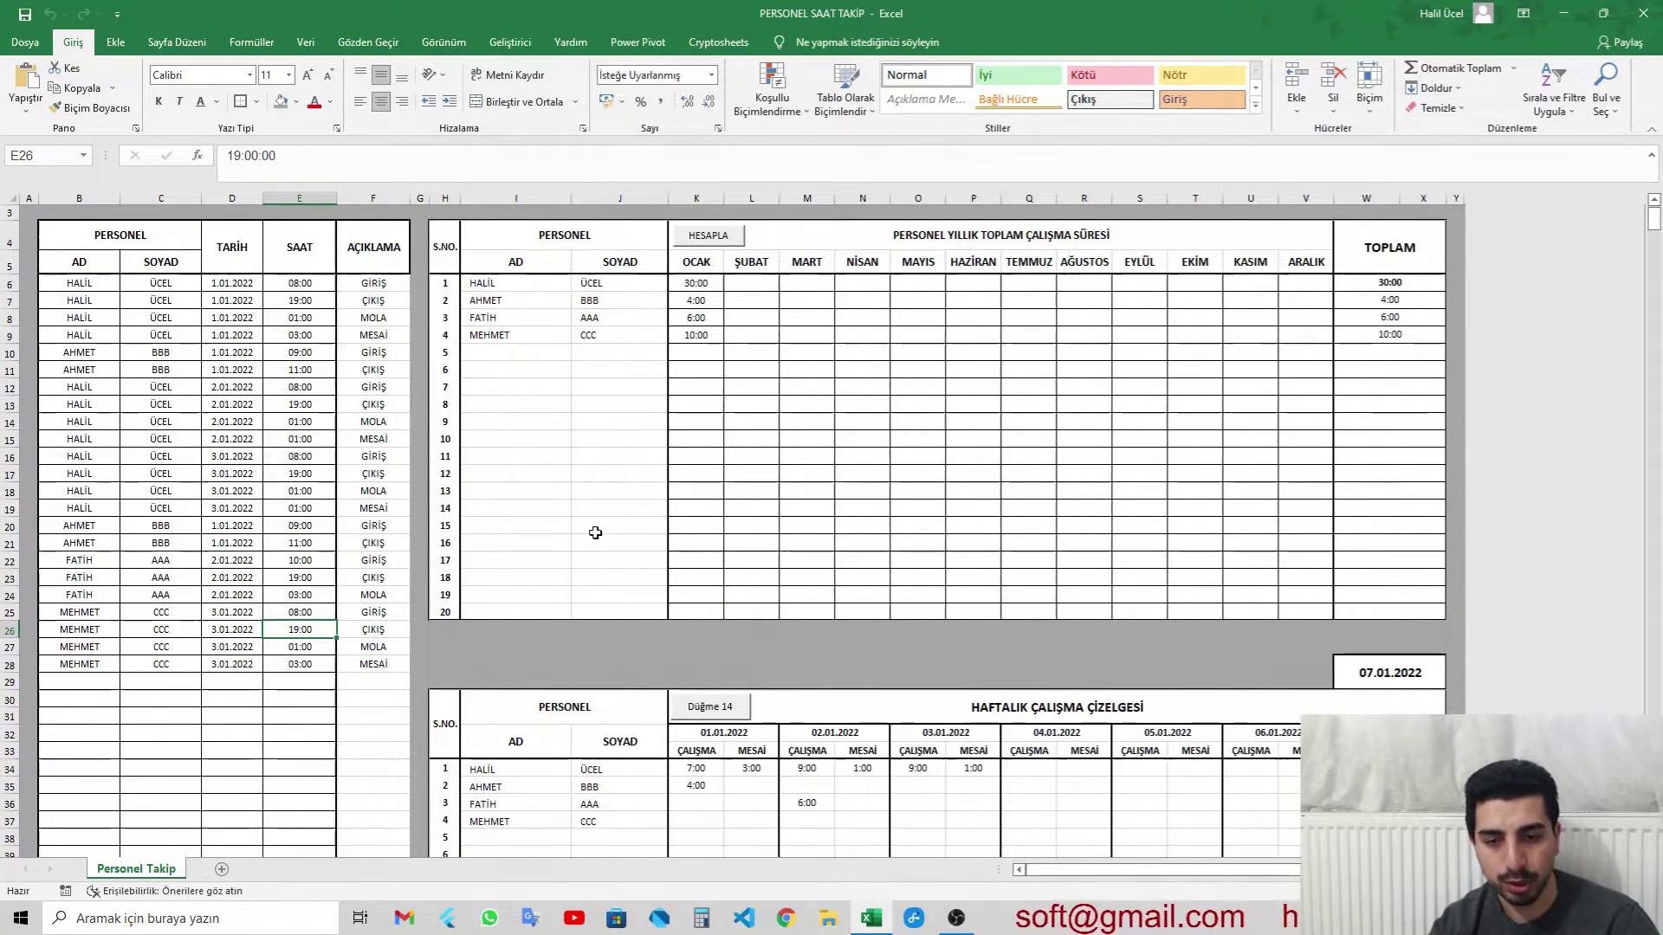
{"action": "left_click", "coordinate": [696, 319]}
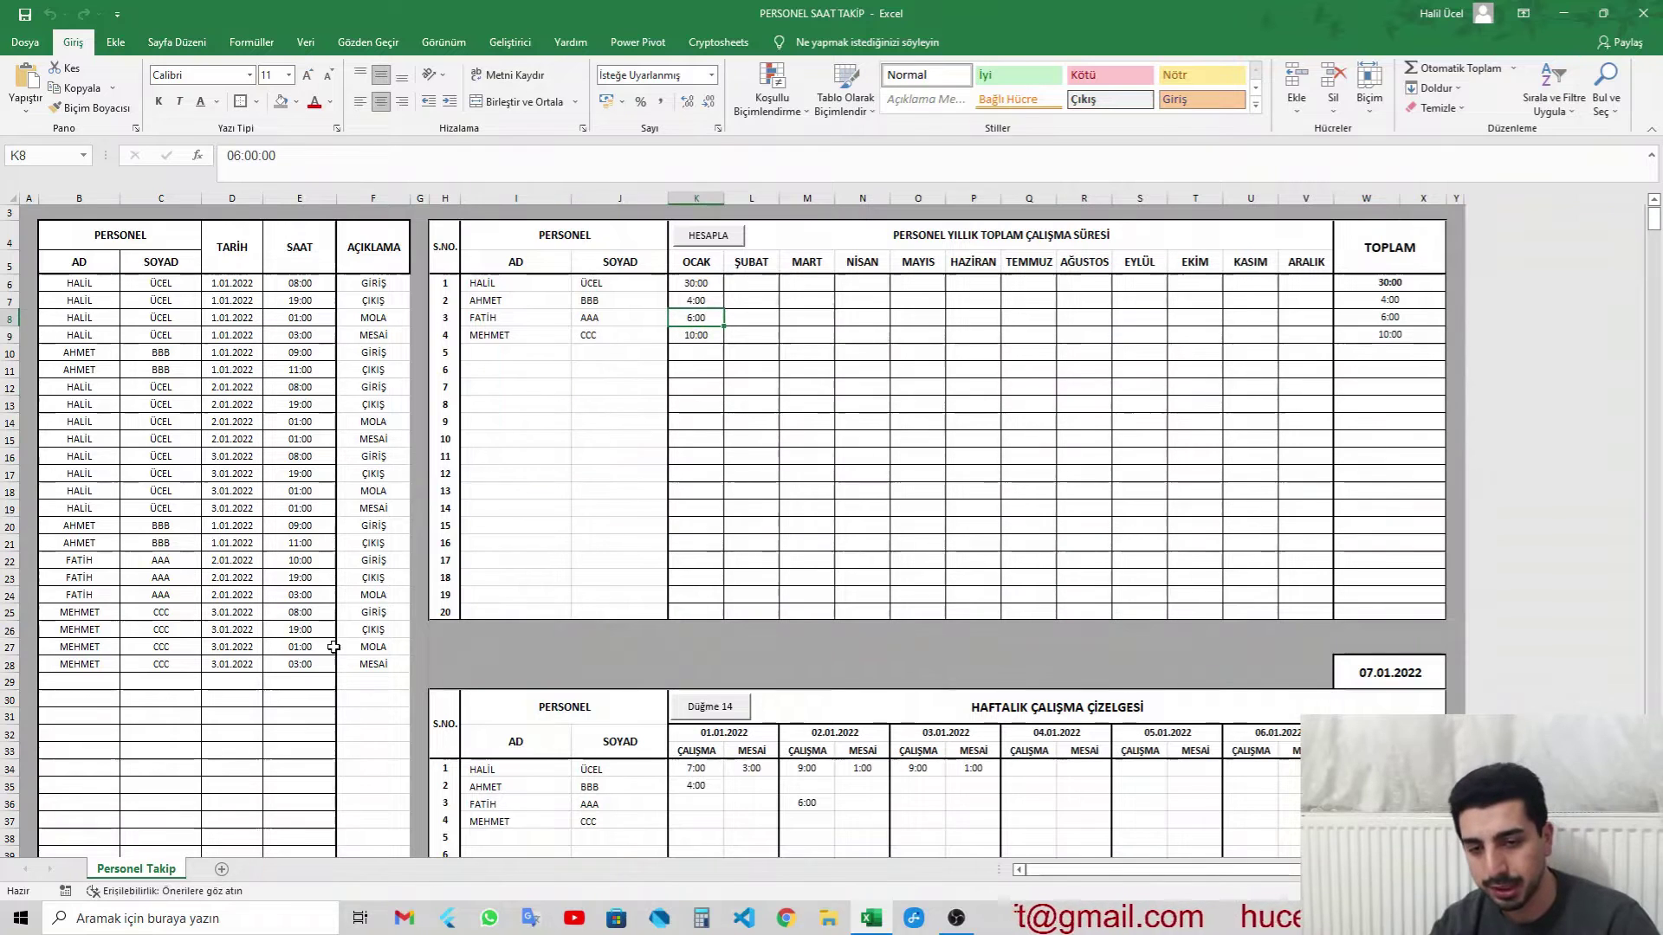
{"action": "left_click", "coordinate": [308, 634]}
{"action": "left_click", "coordinate": [325, 613]}
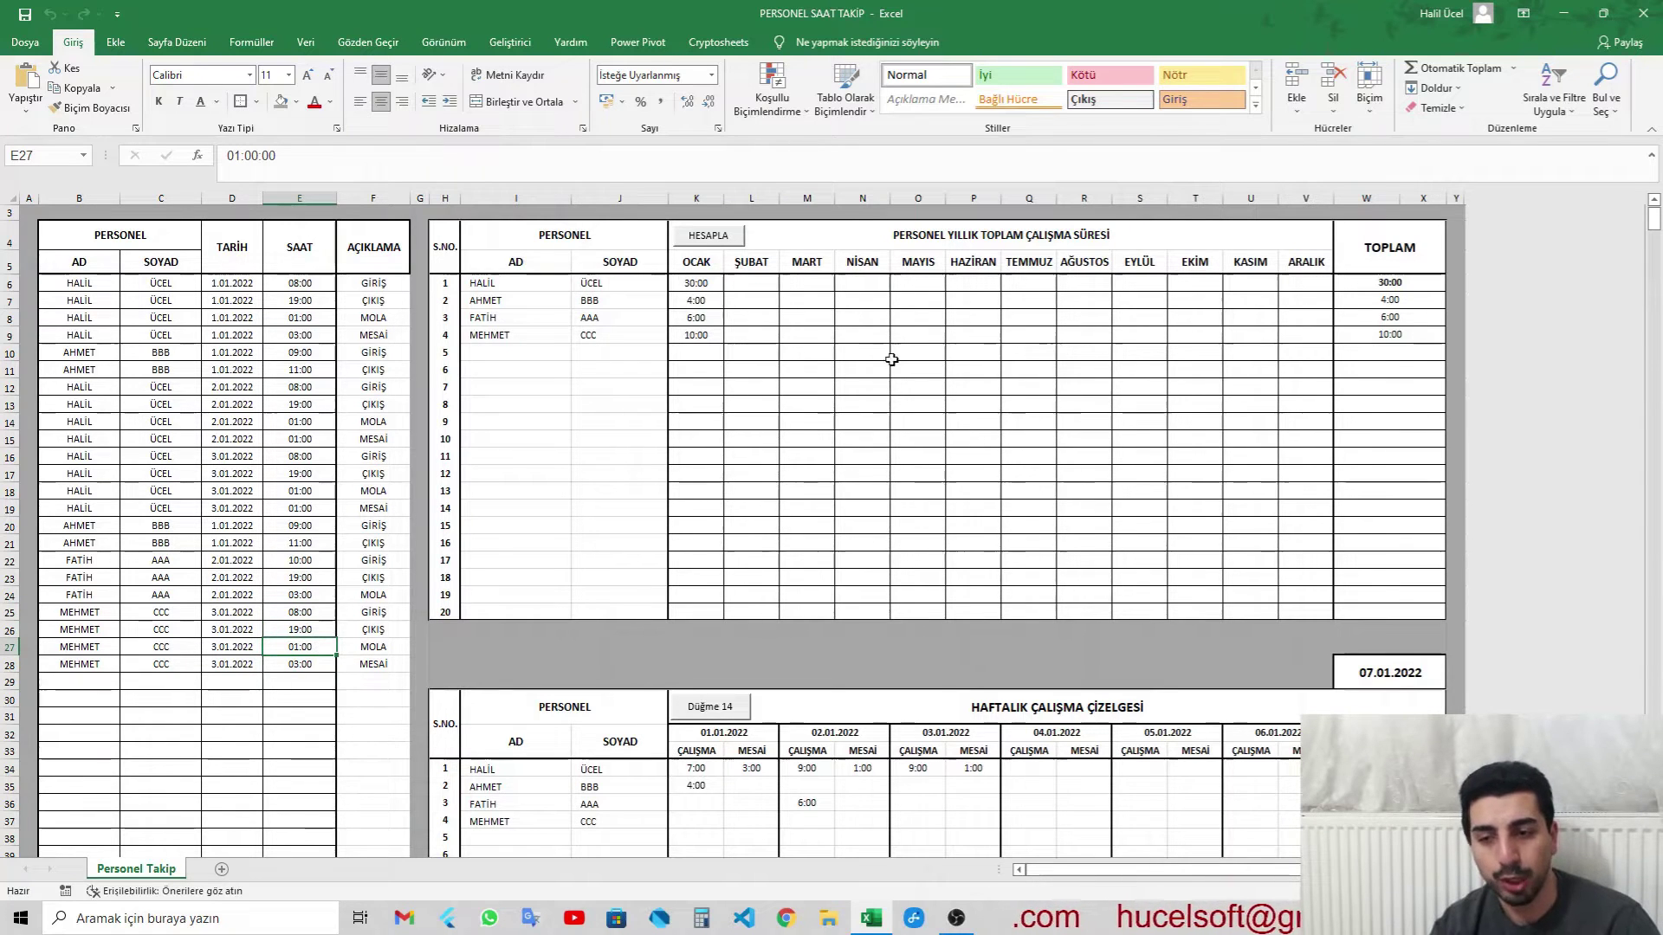
{"action": "left_click", "coordinate": [684, 337]}
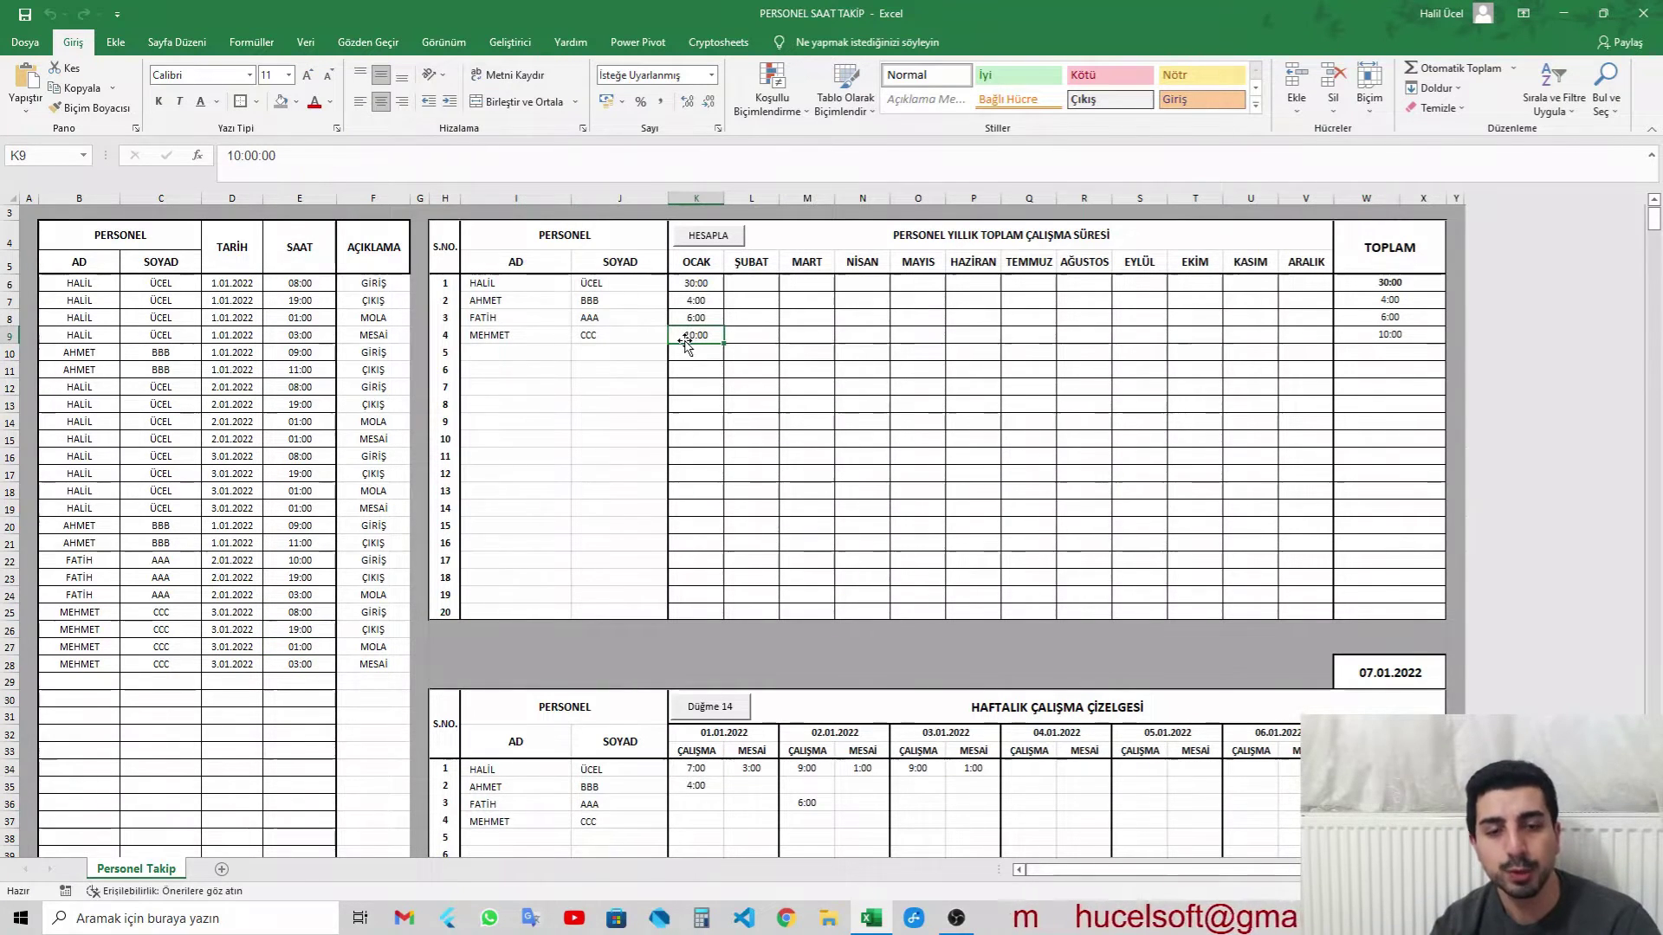
{"action": "scroll", "coordinate": [684, 342], "scroll_direction": "down", "scroll_amount": 4}
{"action": "left_click", "coordinate": [707, 483]}
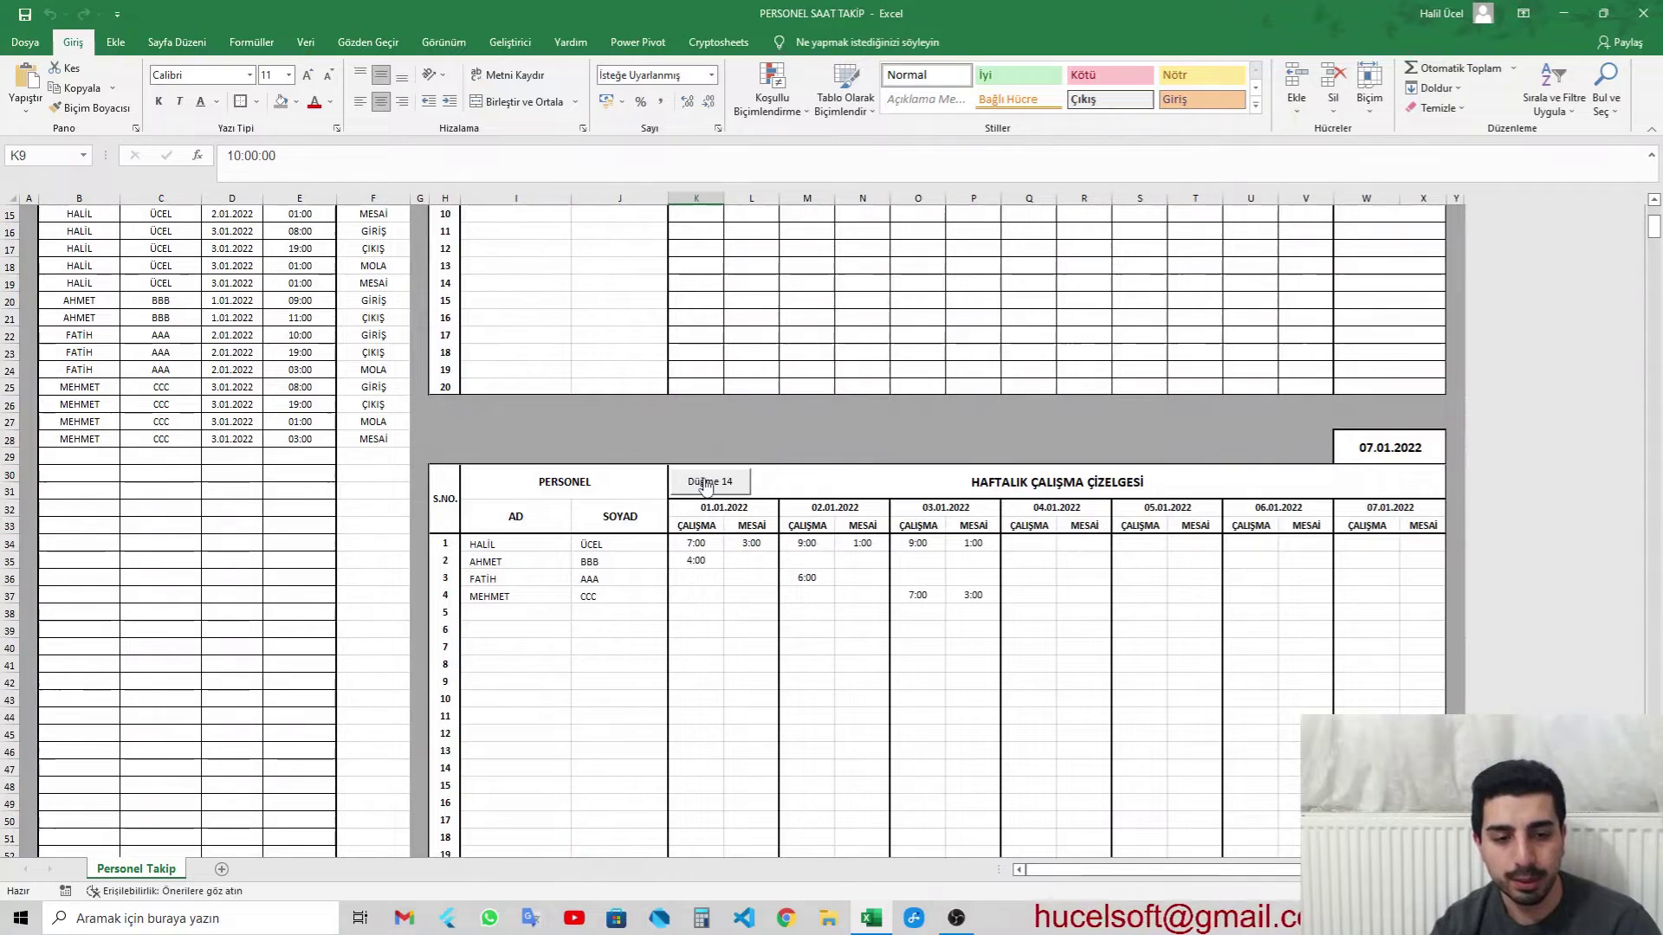
{"action": "left_click", "coordinate": [926, 579]}
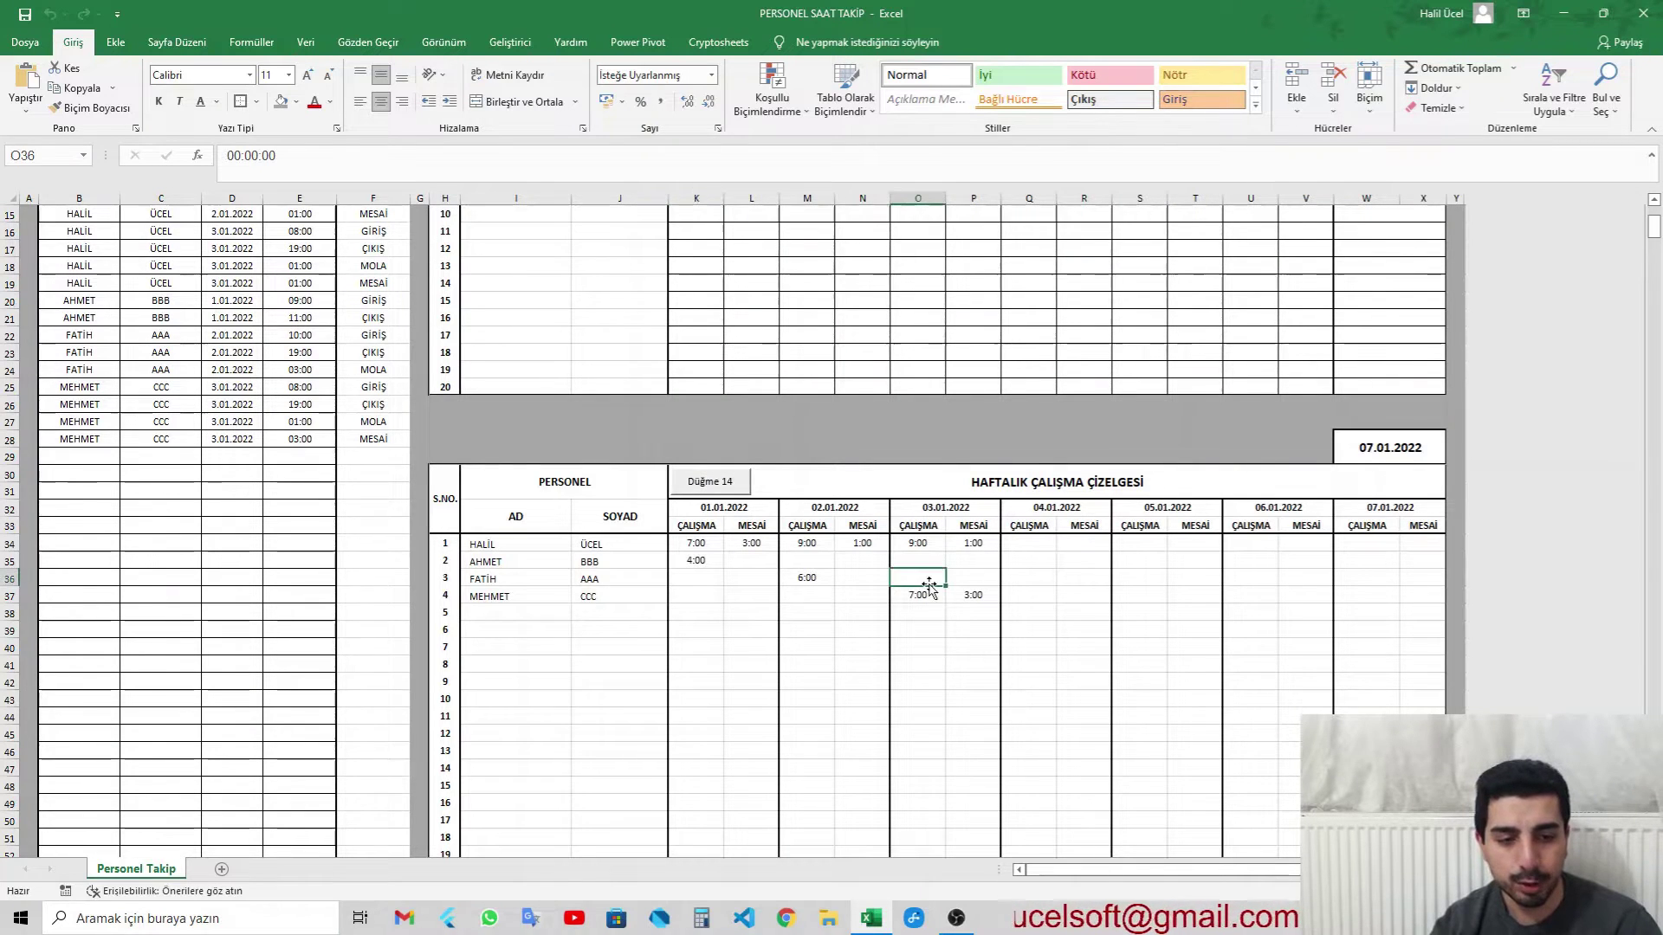
{"action": "left_click", "coordinate": [922, 595]}
{"action": "left_click", "coordinate": [974, 593]}
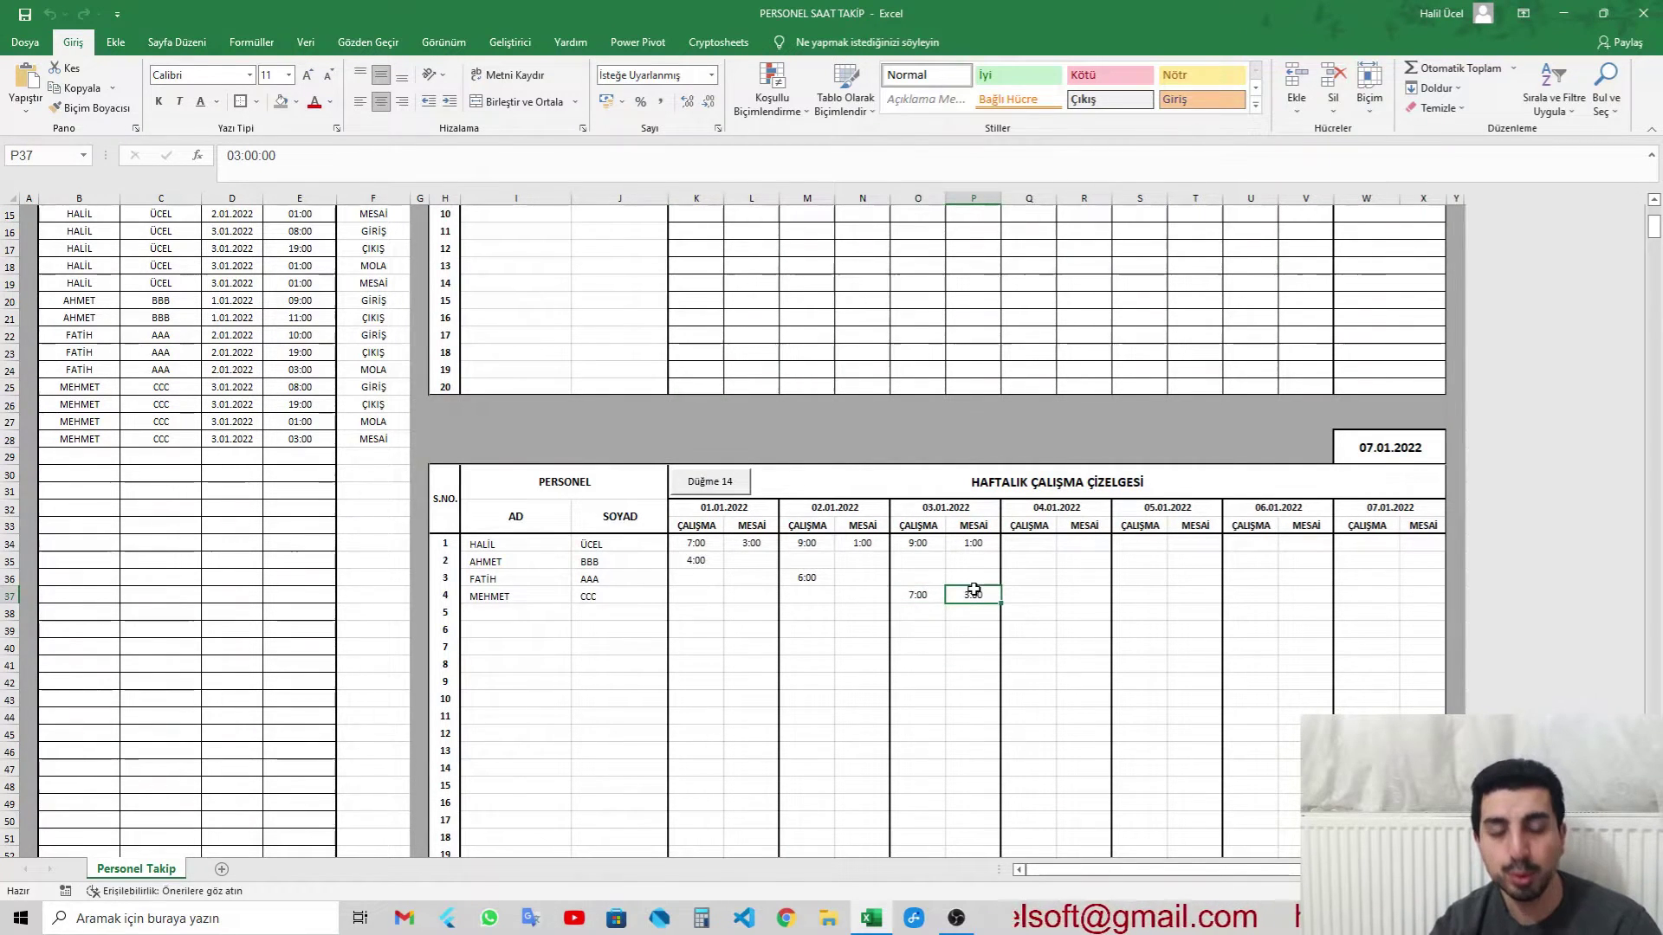
{"action": "left_click", "coordinate": [84, 459]}
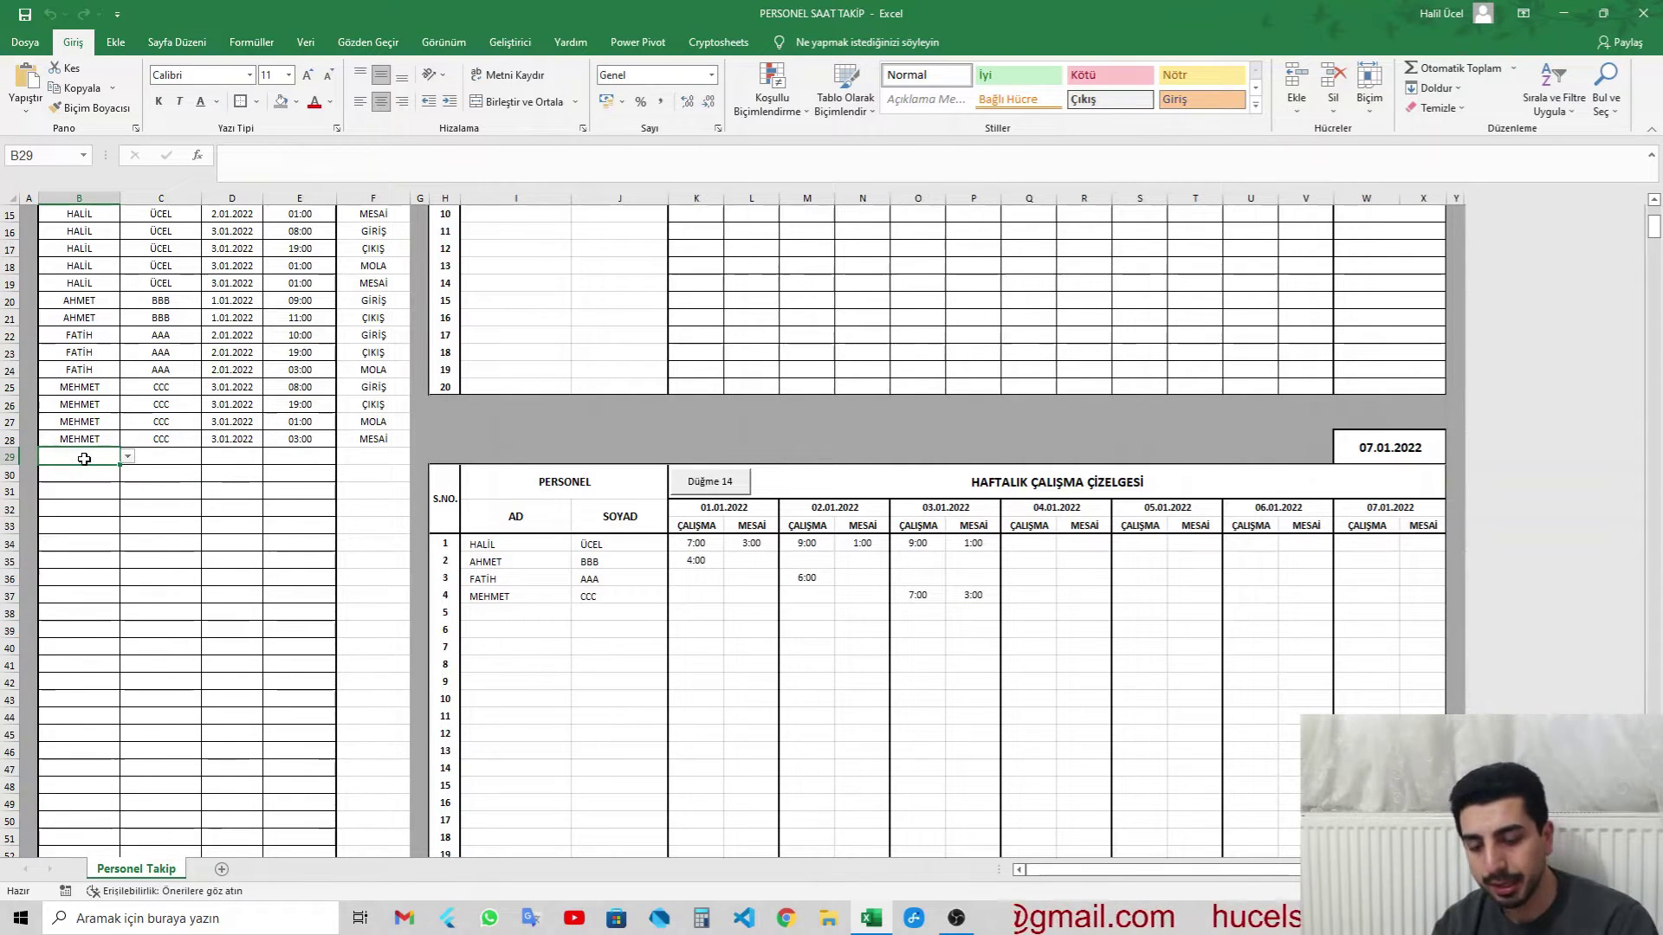
Step: Log the fourth employee's 08:00 GİRİŞ entry for 4.01.2022 in row 29
{"action": "key", "text": "ctrl+d"}
{"action": "key", "text": "Tab"}
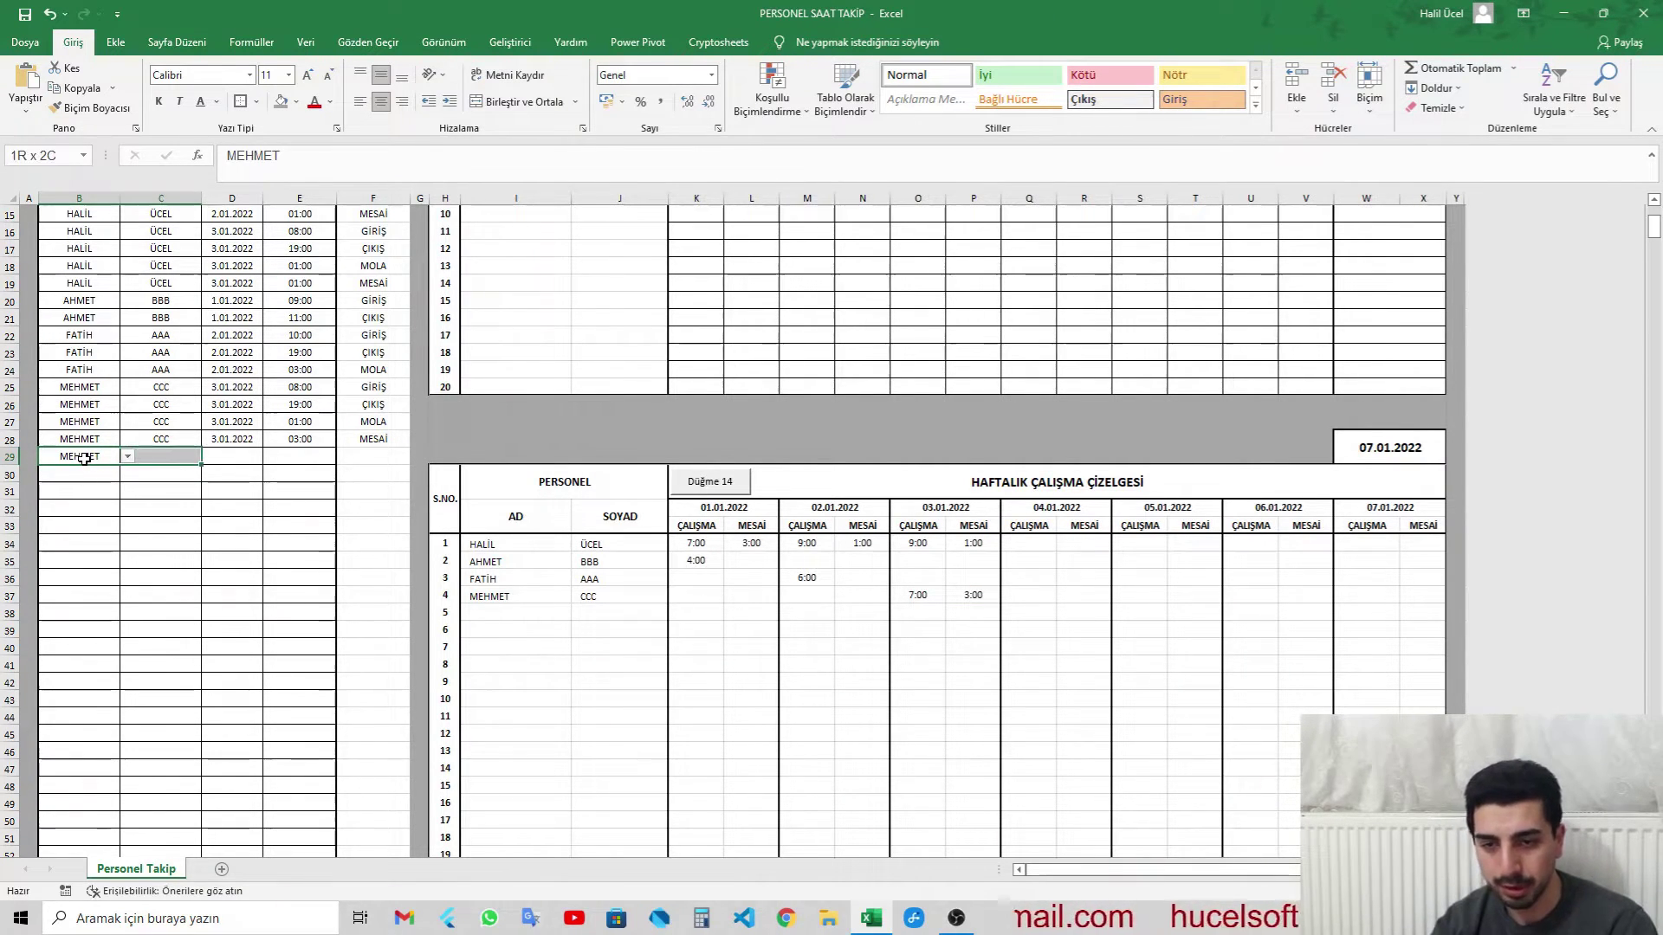
{"action": "key", "text": "ctrl+d"}
{"action": "key", "text": "Tab"}
{"action": "type", "text": "04"}
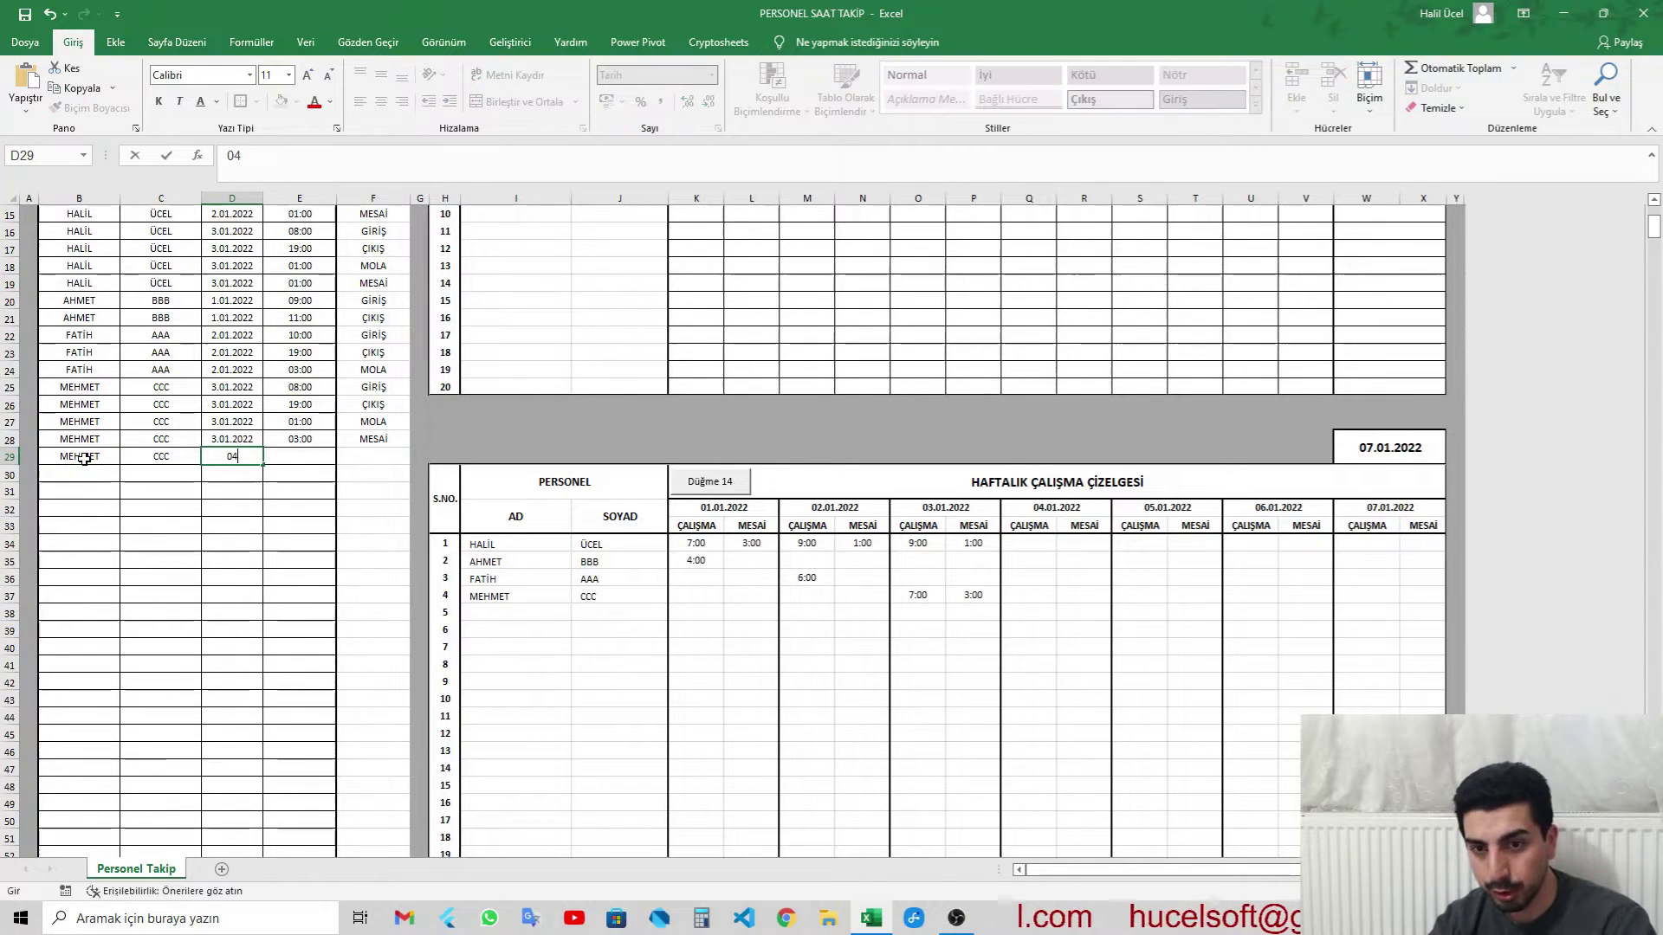
{"action": "type", "text": ".012022"}
{"action": "key", "text": "Tab"}
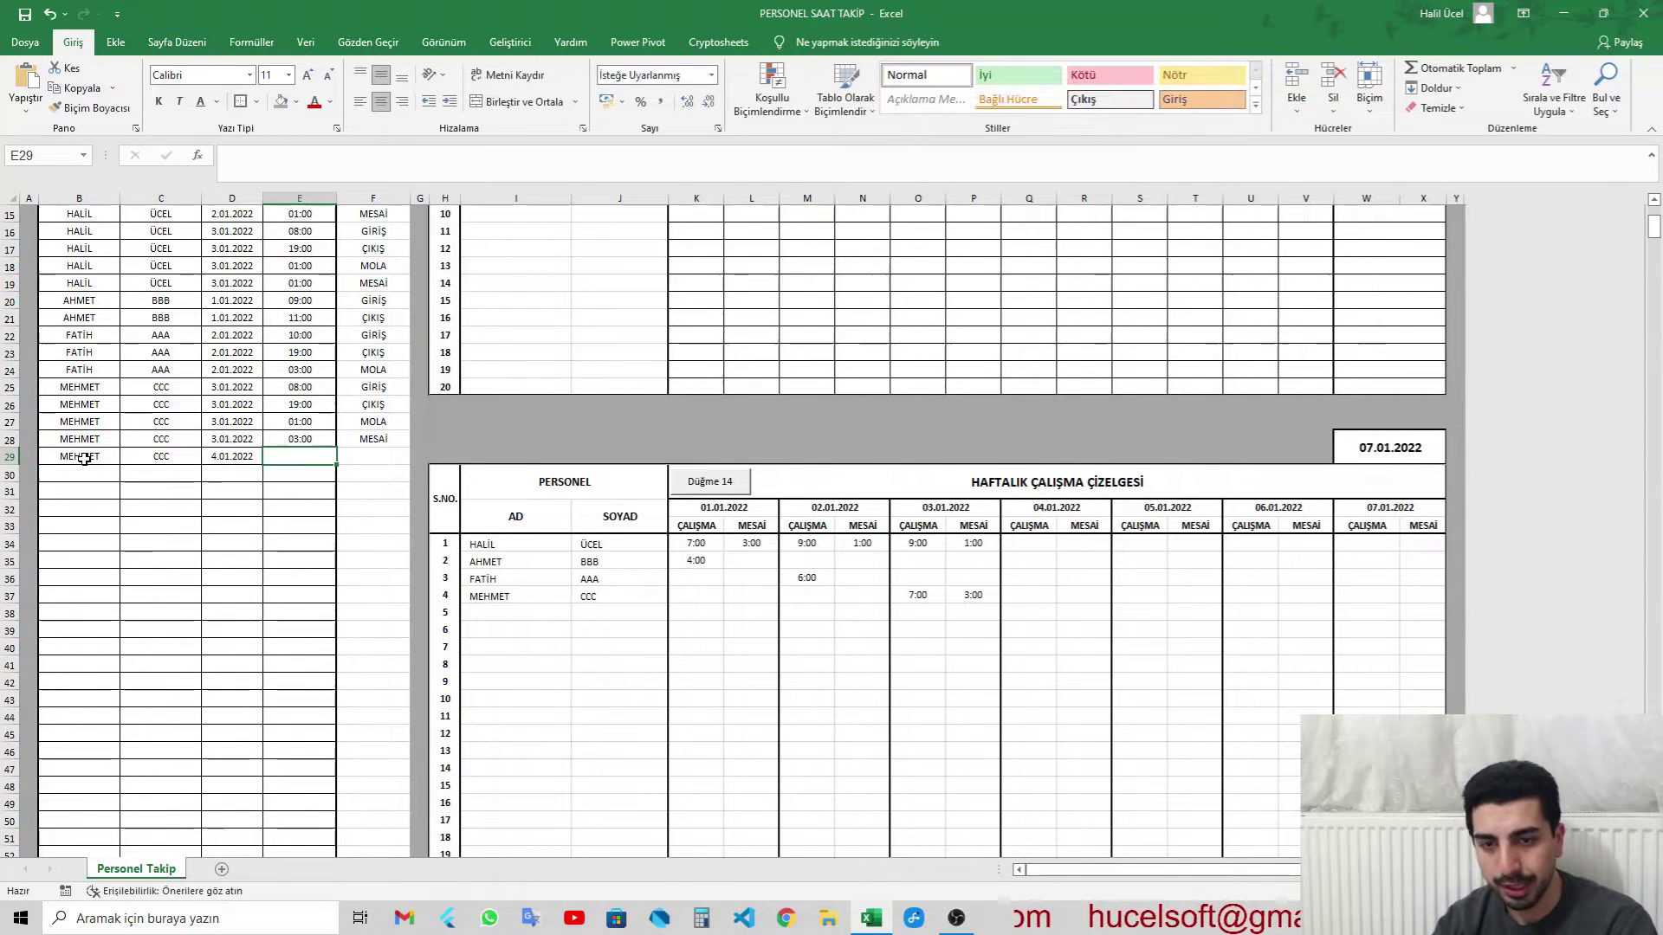
{"action": "type", "text": "08:00"}
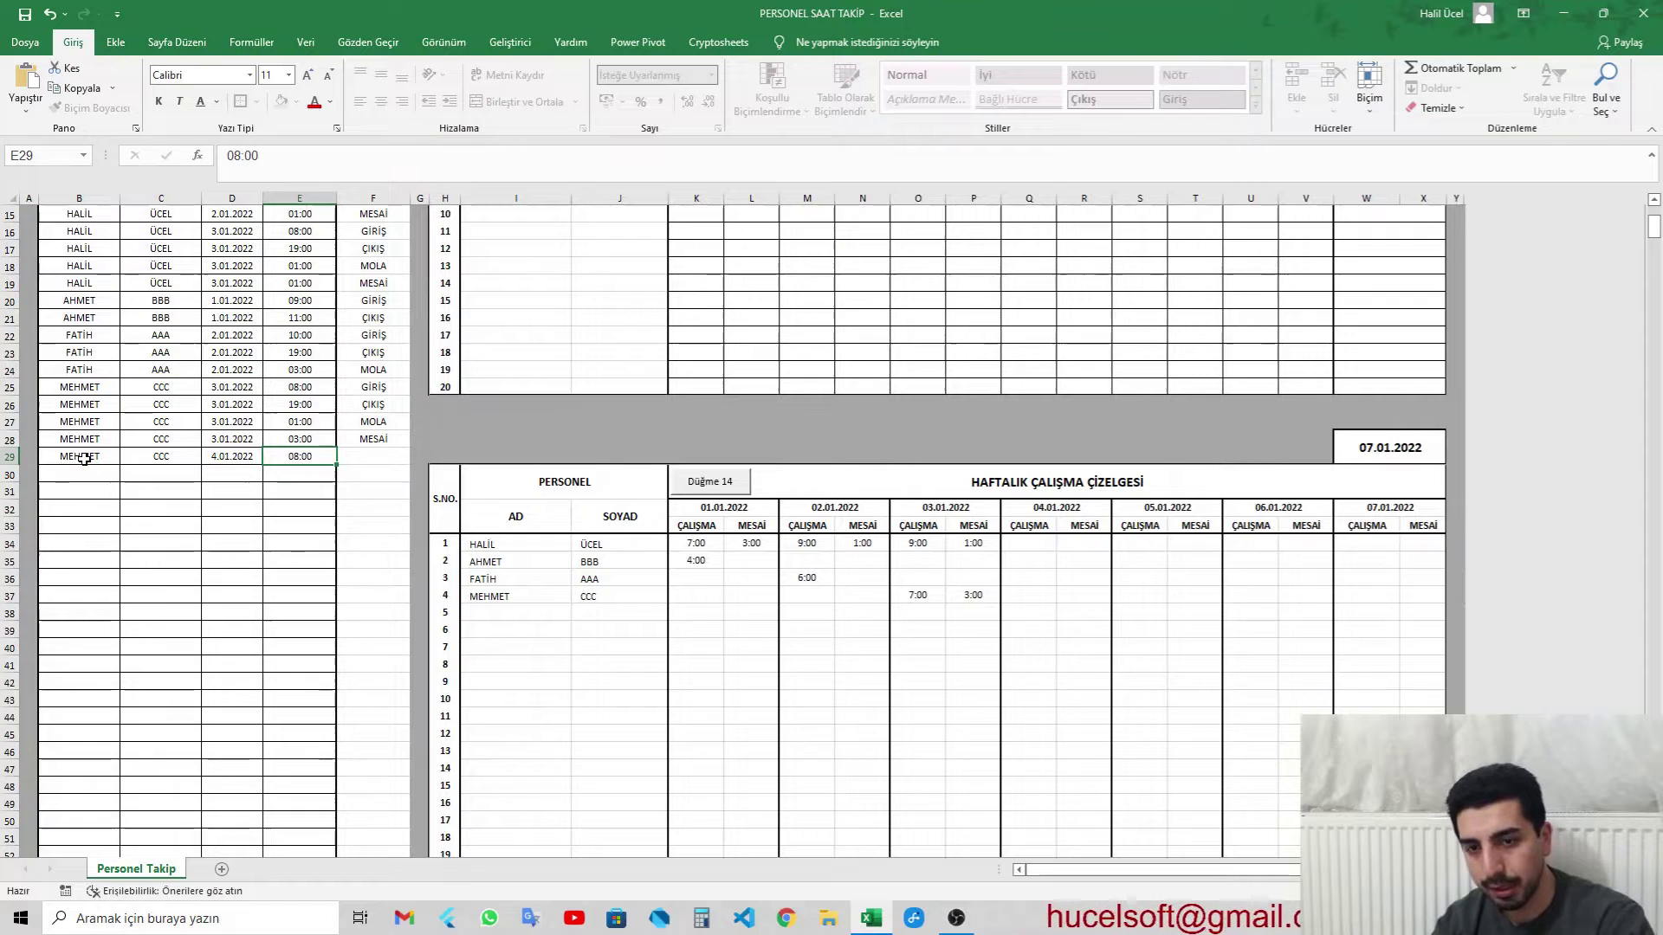
{"action": "key", "text": "Tab"}
{"action": "type", "text": "g"}
{"action": "key", "text": "Return"}
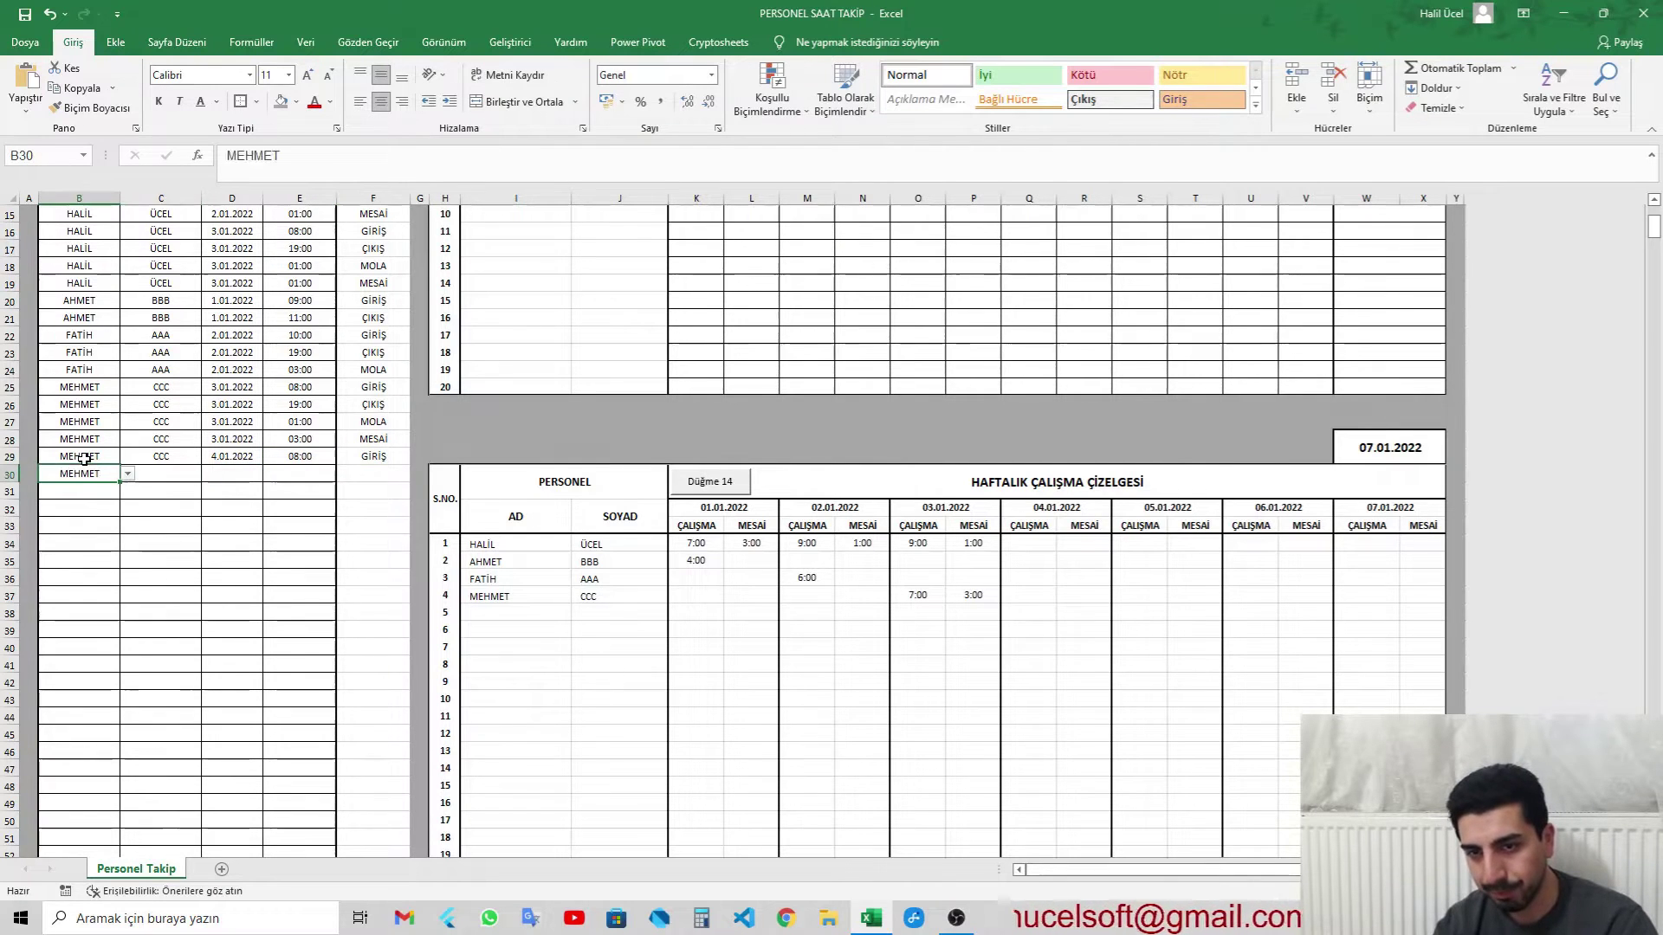
Step: Log the 20:00 ÇIKIŞ entry for 4.01.2022 in the next row
{"action": "key", "text": "Tab"}
{"action": "key", "text": "Tab"}
{"action": "key", "text": "Tab"}
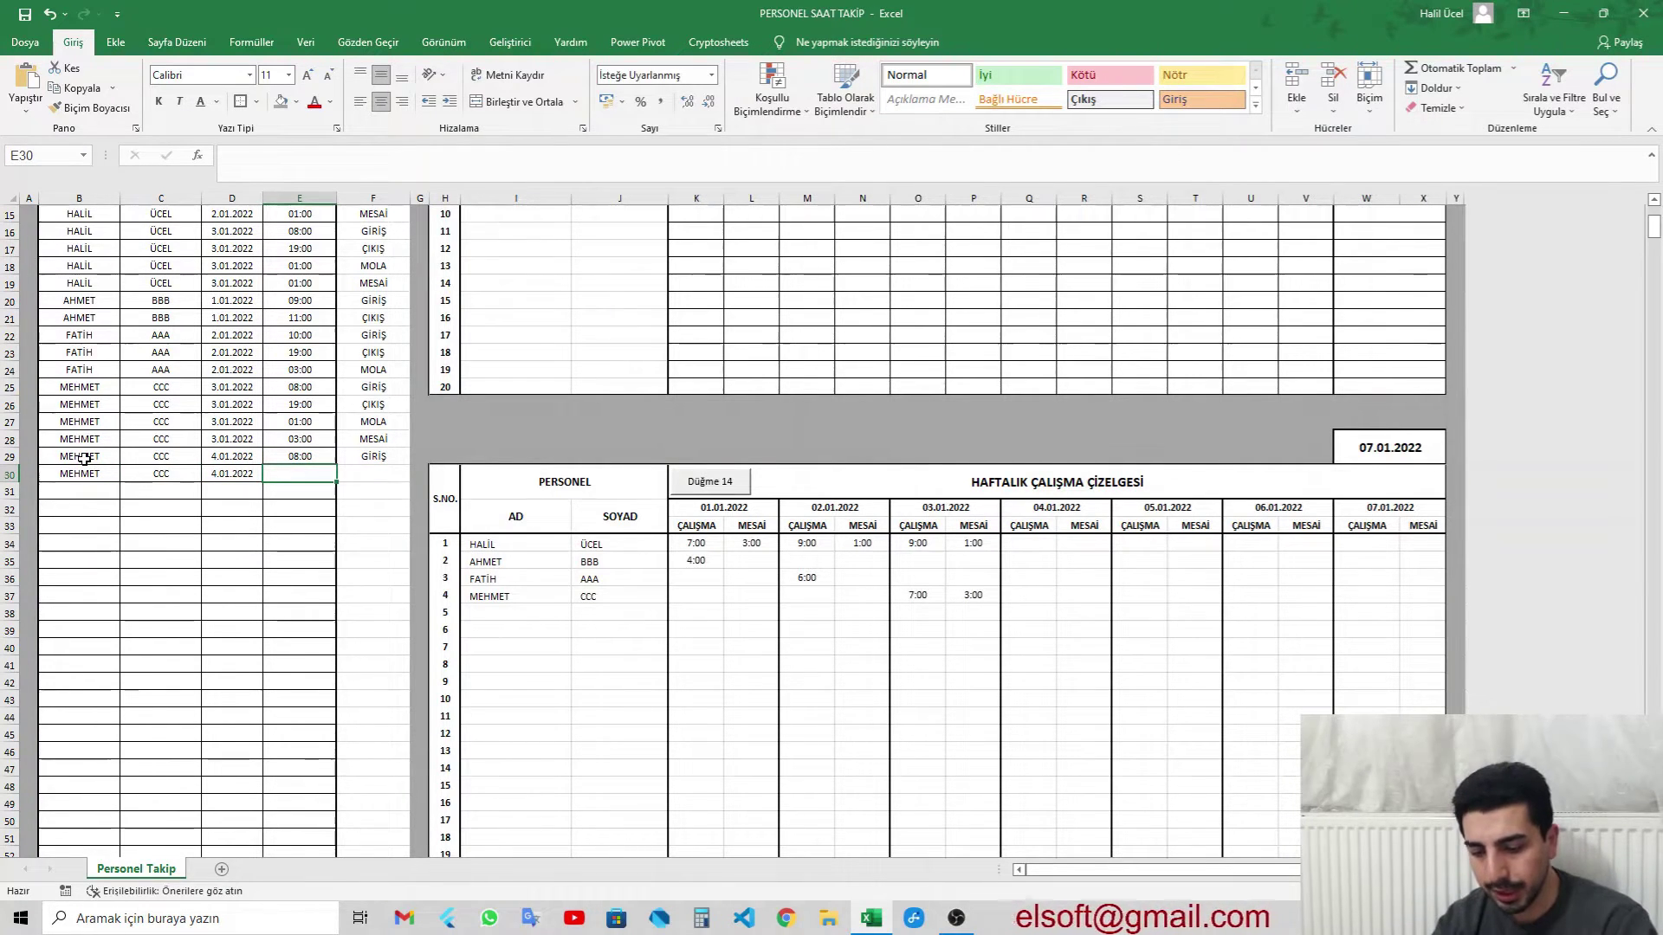
{"action": "type", "text": "20:00"}
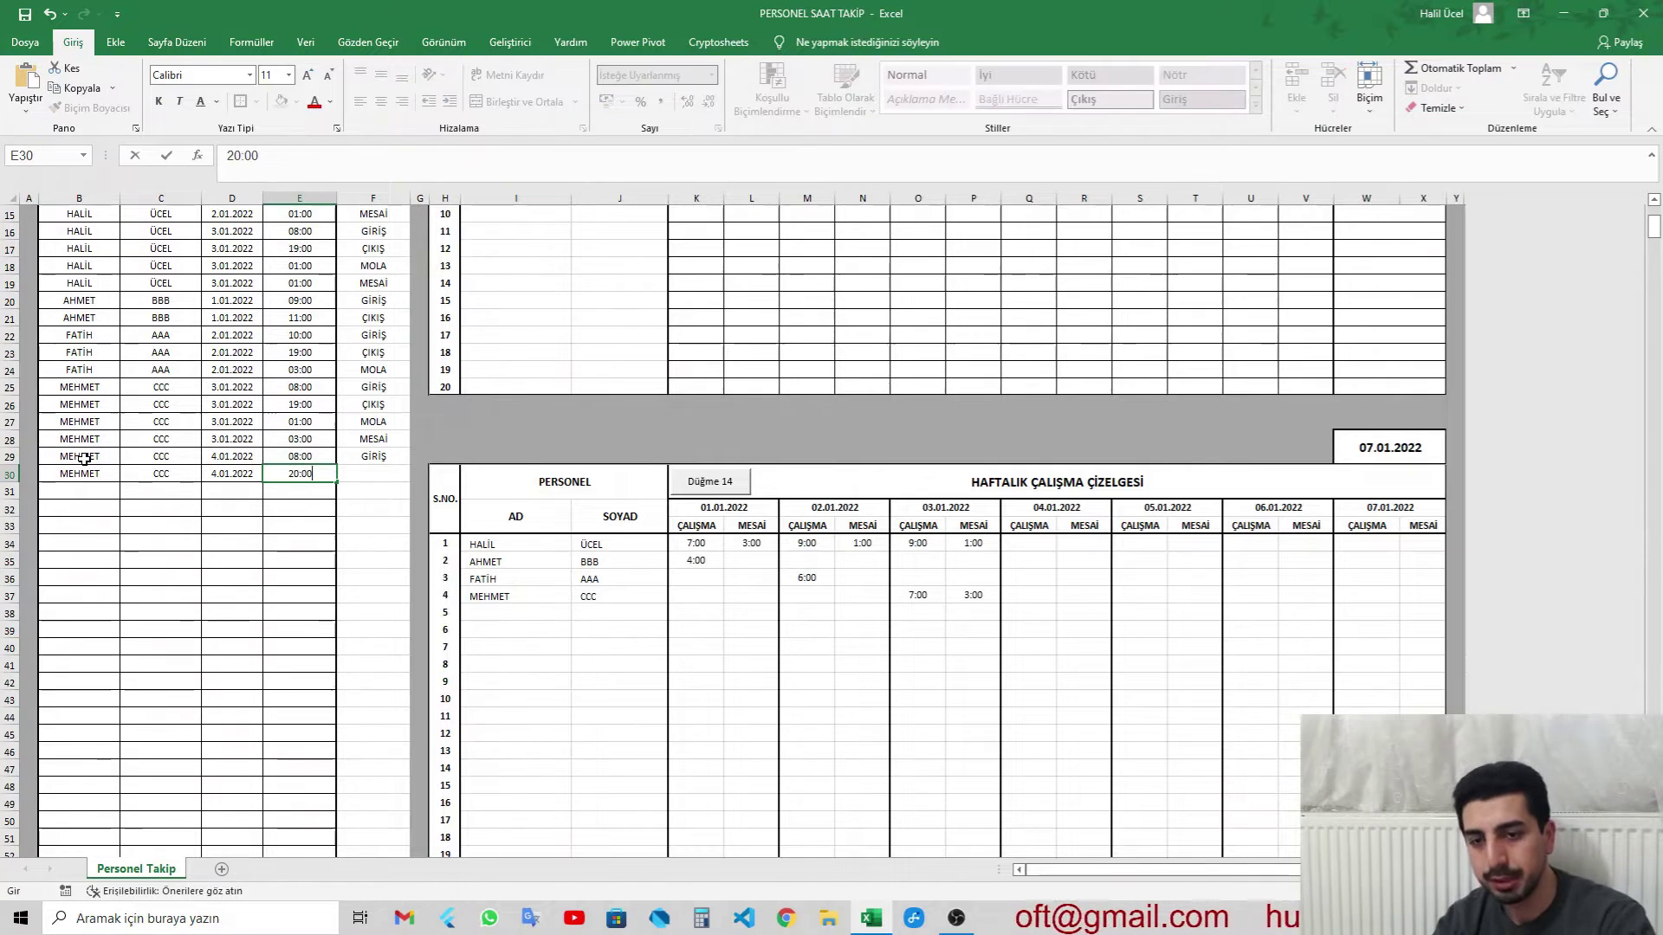
{"action": "key", "text": "Tab"}
{"action": "type", "text": "ç"}
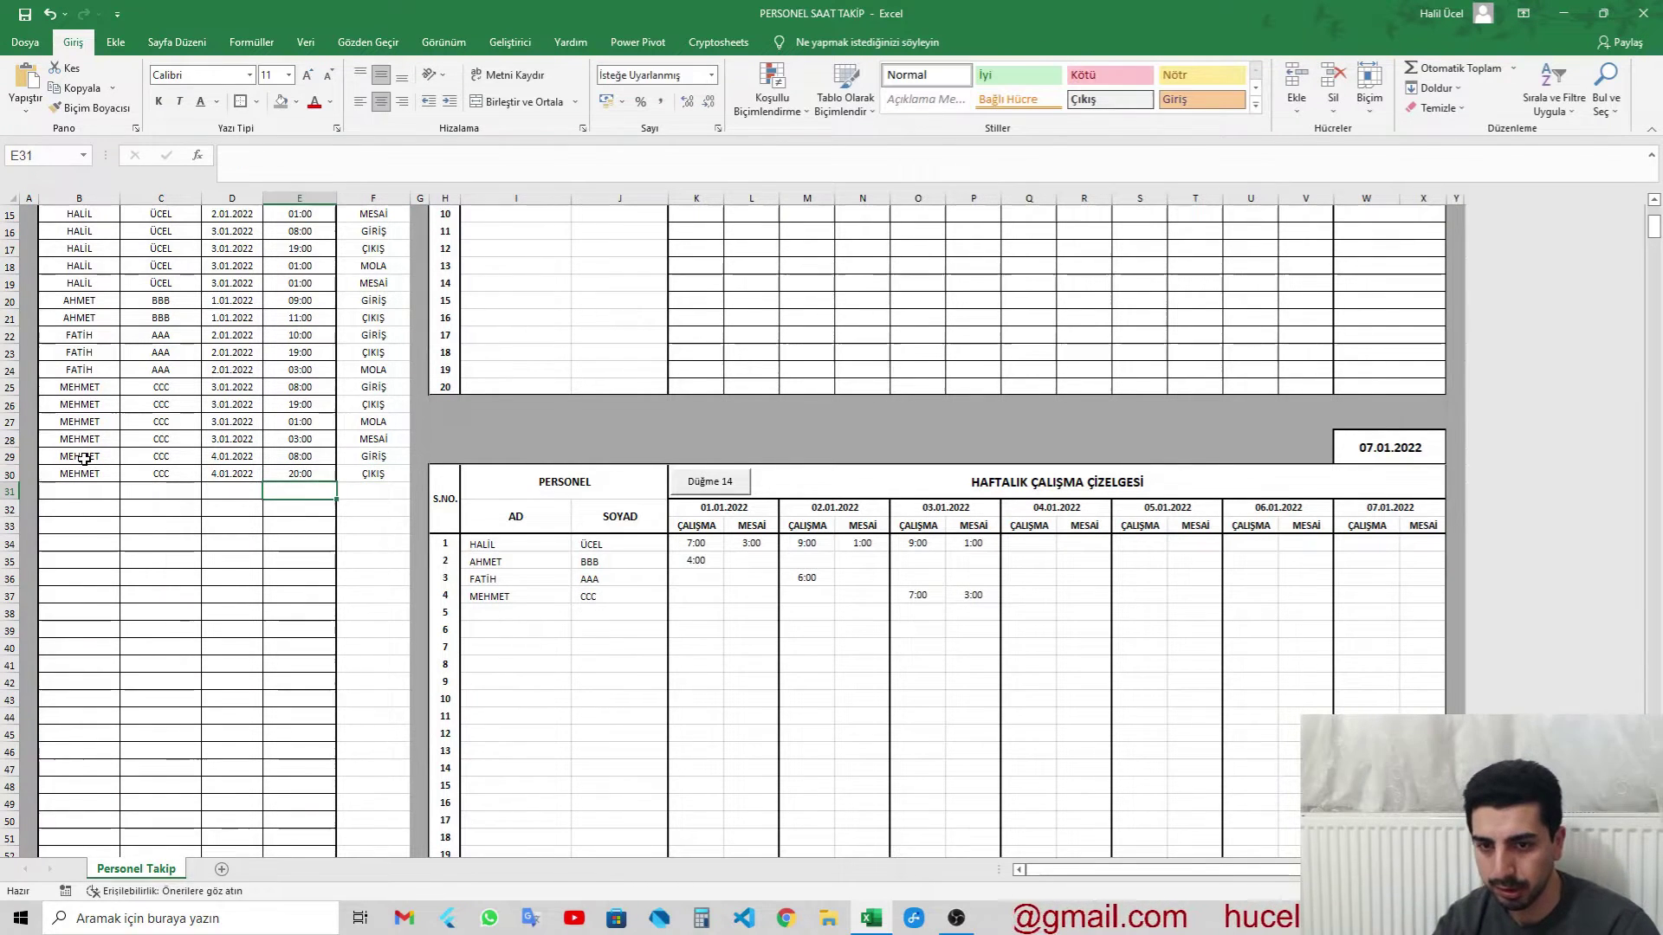
{"action": "key", "text": "Return"}
Step: Log the 02:00 MOLA entry for 4.01.2022, repeating the date from above
{"action": "key", "text": "Tab"}
{"action": "key", "text": "Tab"}
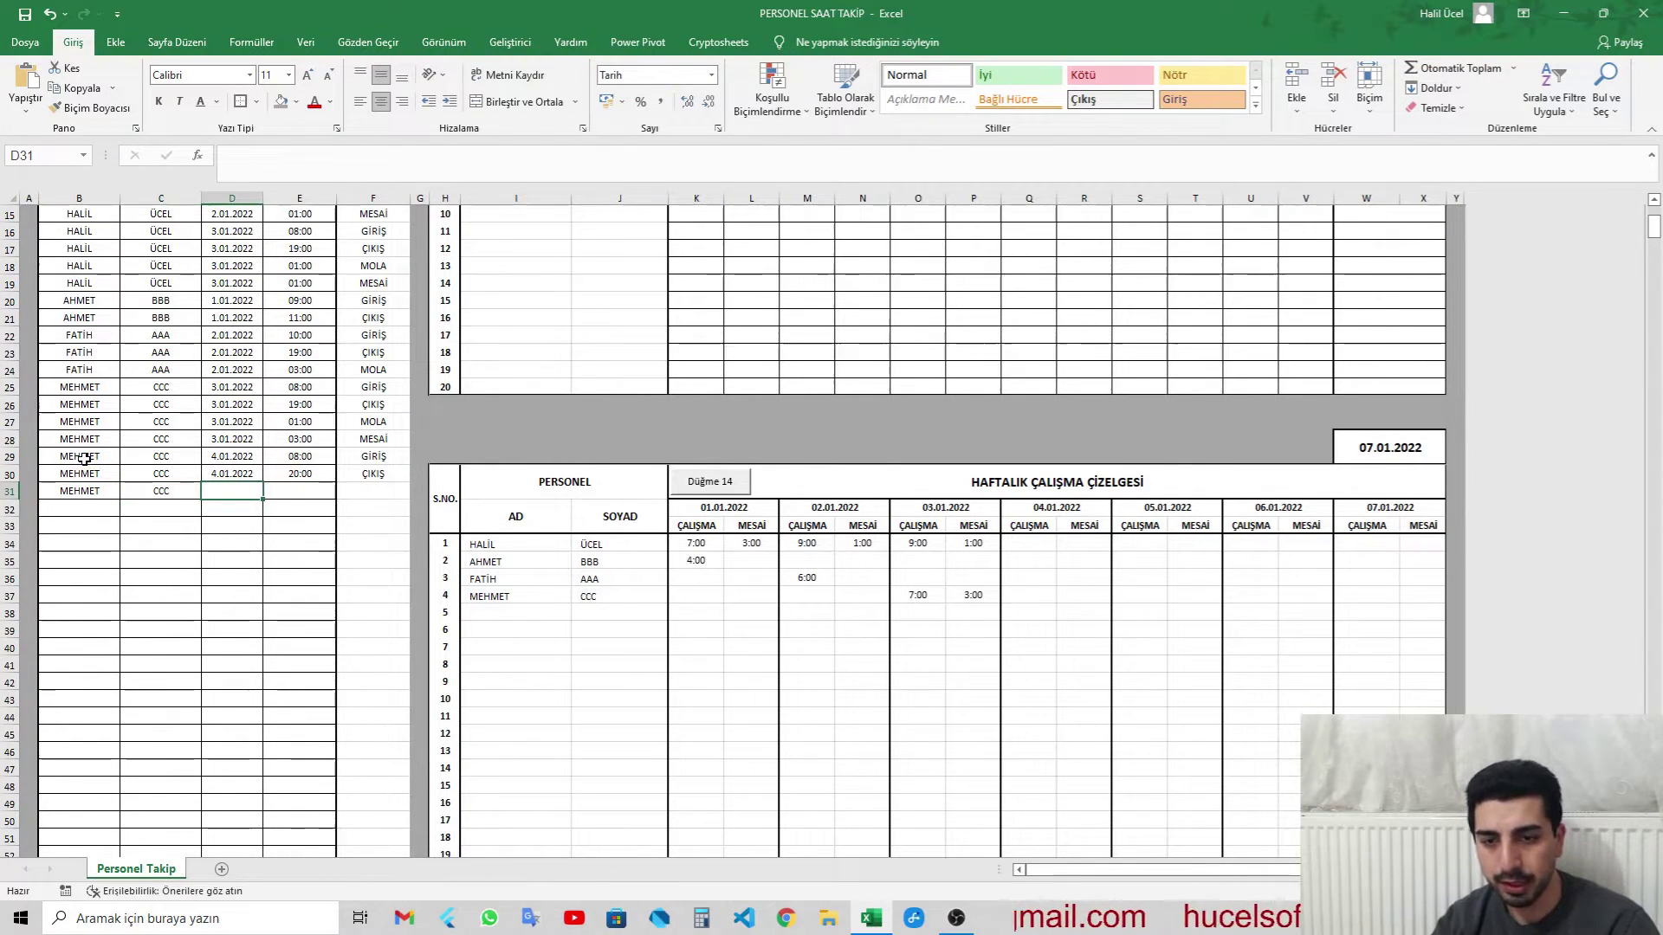
{"action": "key", "text": "ctrl+d"}
{"action": "key", "text": "Tab"}
{"action": "type", "text": "02:"}
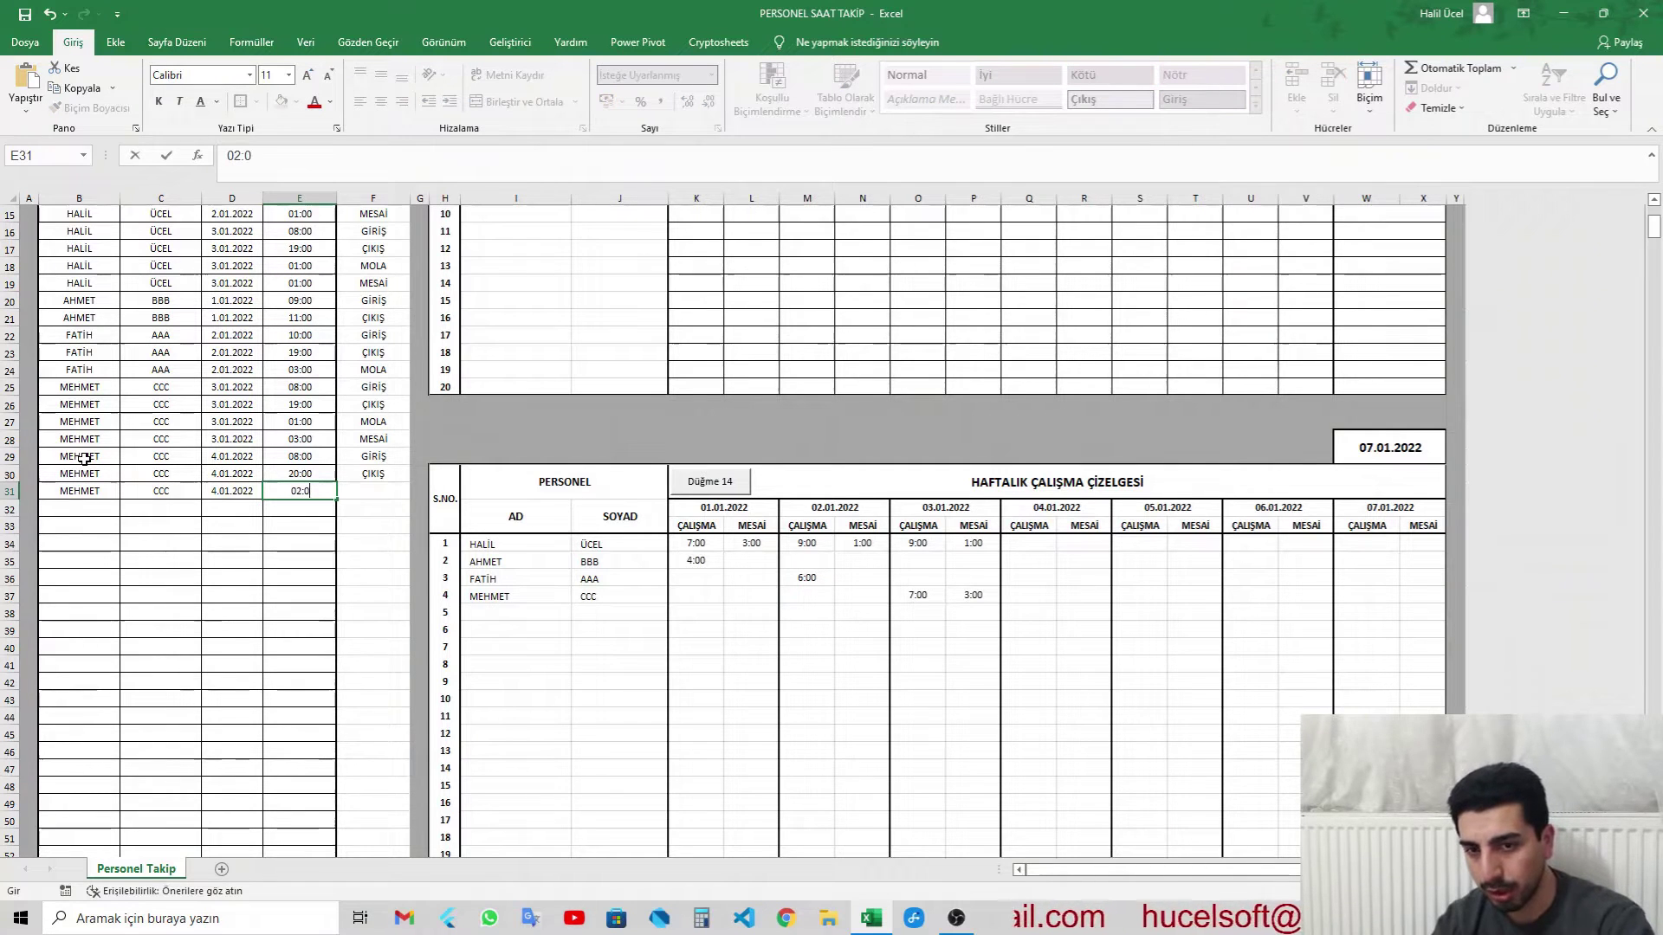
{"action": "type", "text": "0"}
{"action": "key", "text": "Tab"}
{"action": "type", "text": "mola"}
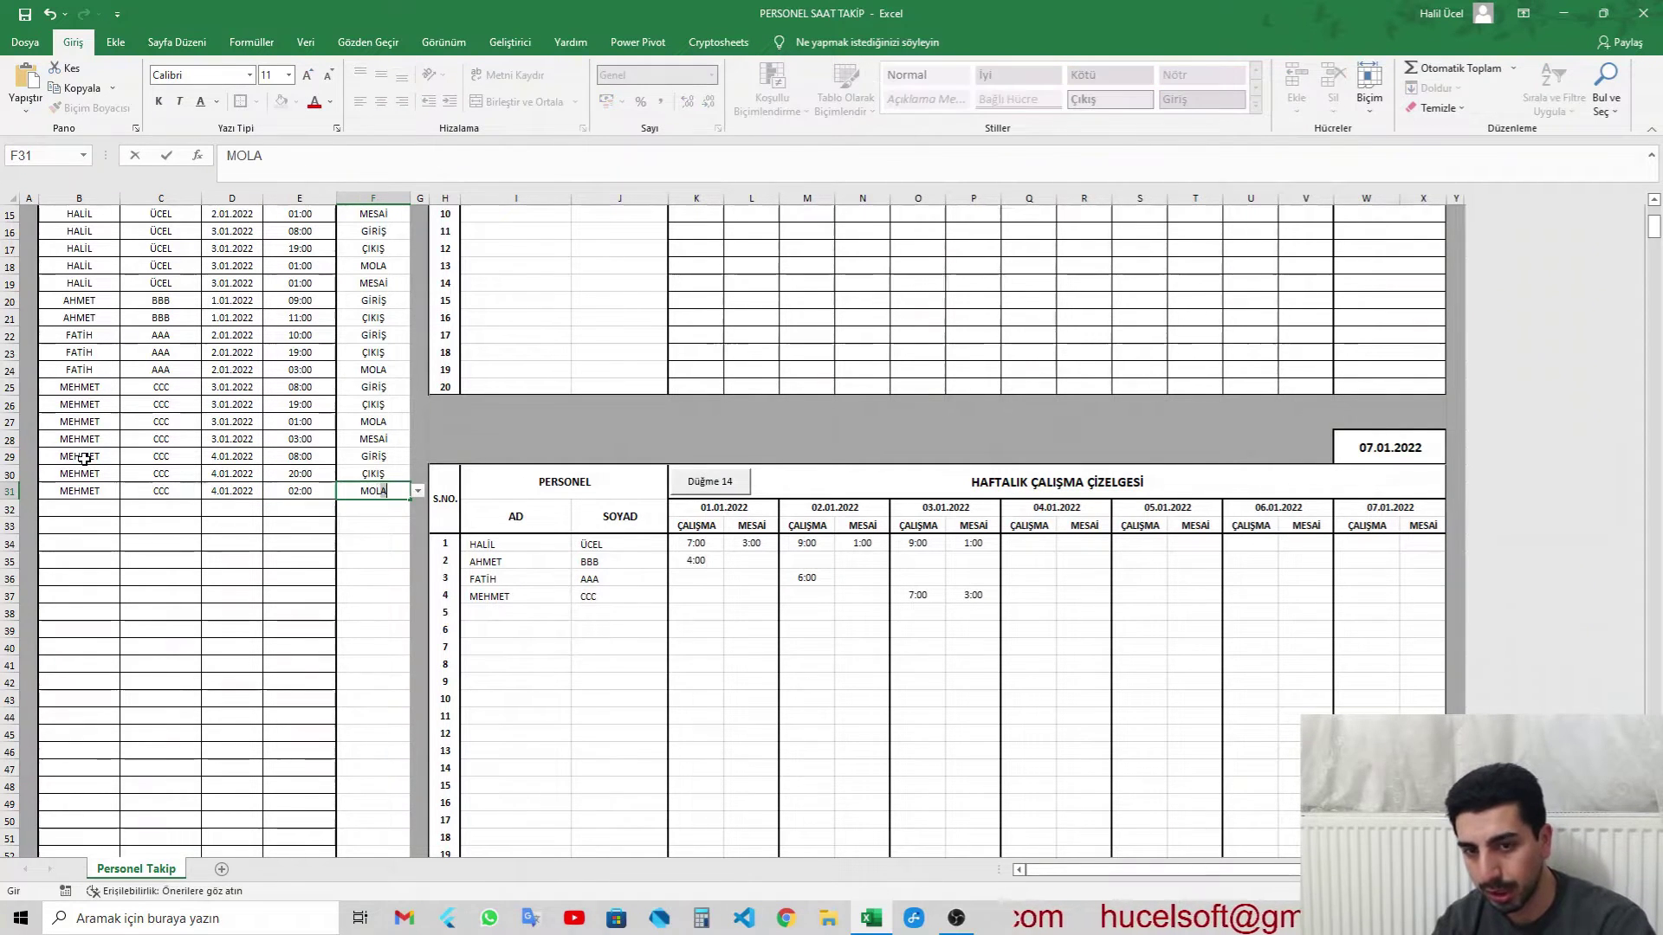
{"action": "key", "text": "Return"}
Step: Log the 04:00 MESAİ entry for 4.01.2022 in the last row
{"action": "type", "text": "m"}
{"action": "key", "text": "Tab"}
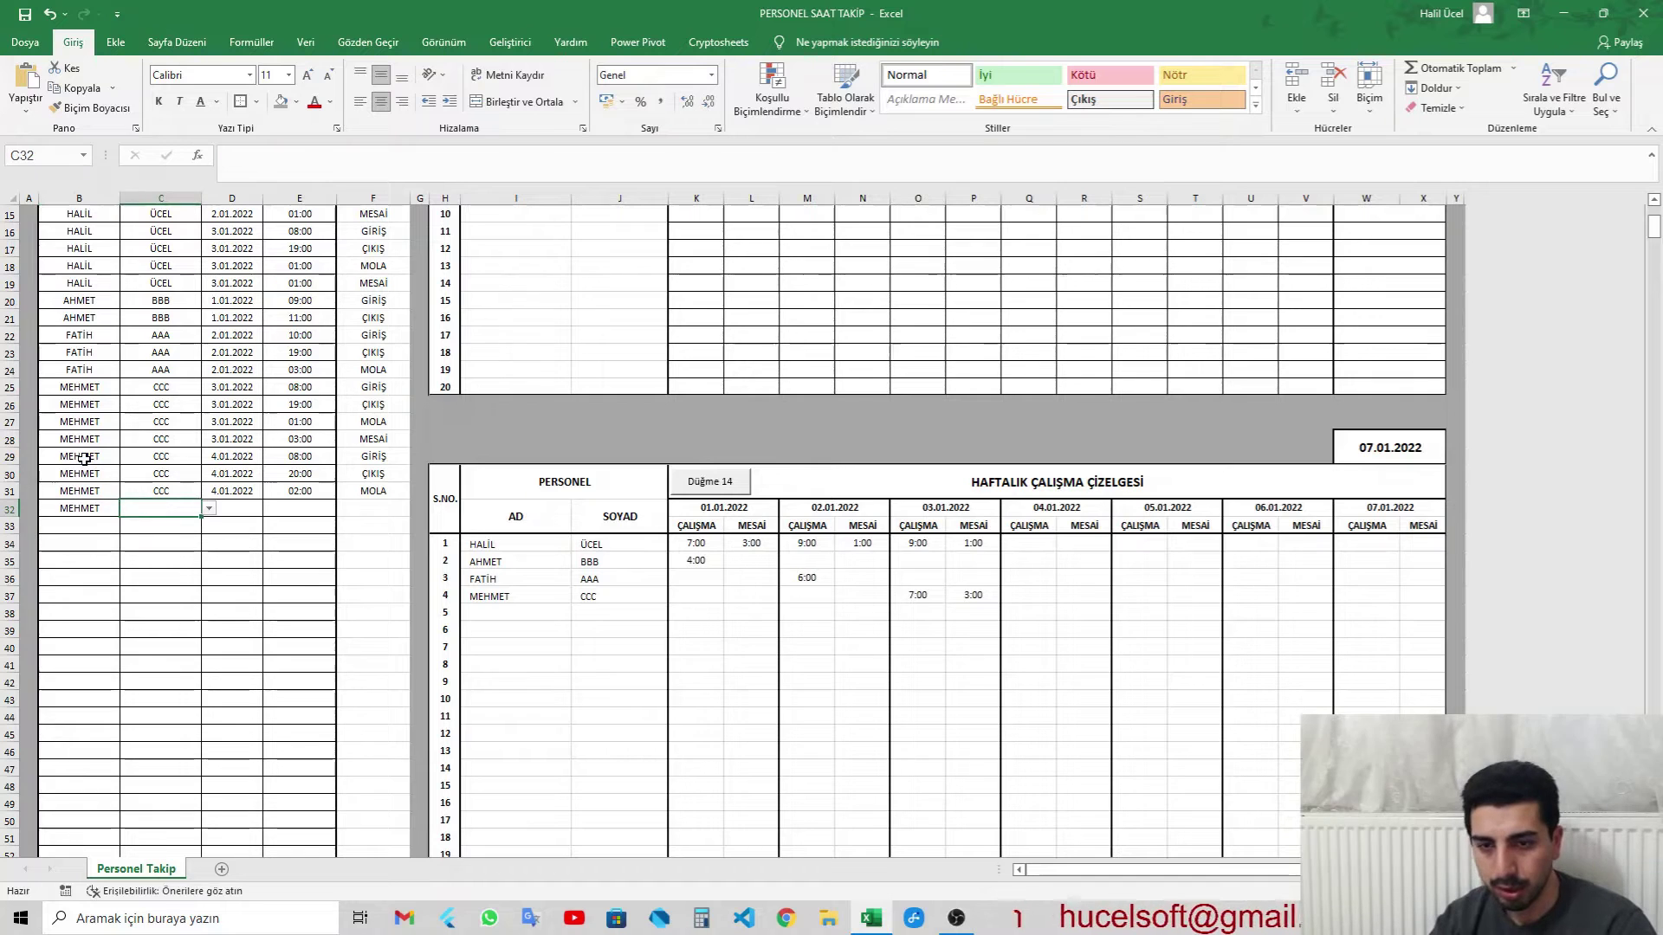
{"action": "type", "text": "c"}
{"action": "key", "text": "Tab"}
{"action": "key", "text": "ctrl+d"}
{"action": "key", "text": "Tab"}
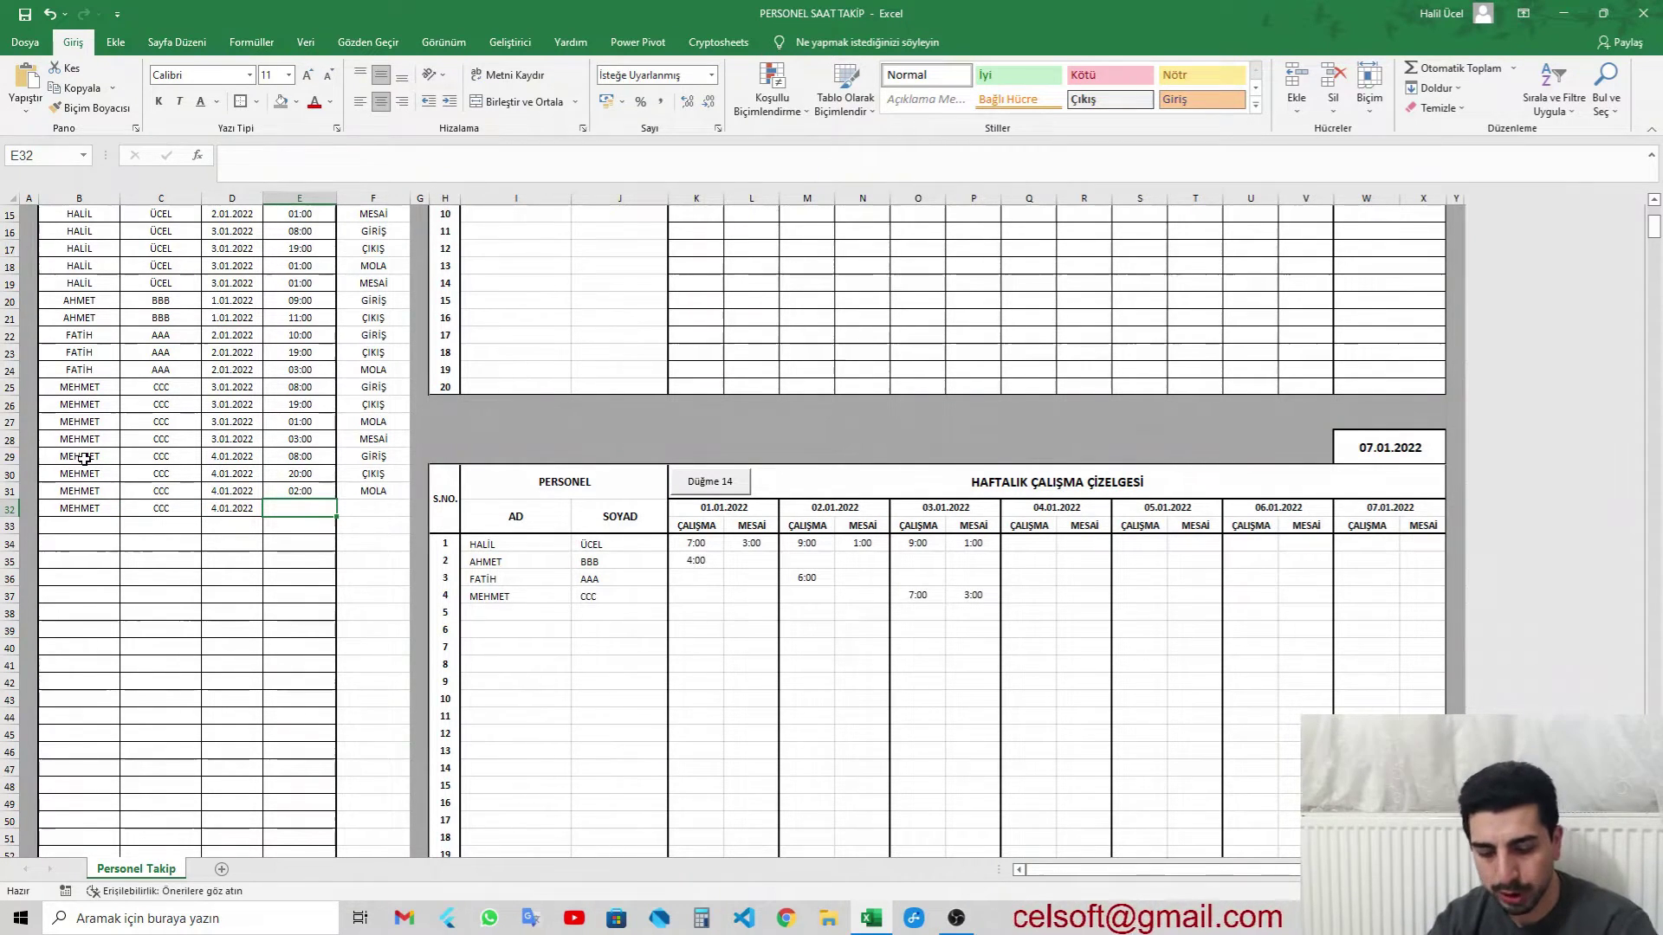
{"action": "type", "text": "4:00"}
{"action": "key", "text": "Tab"}
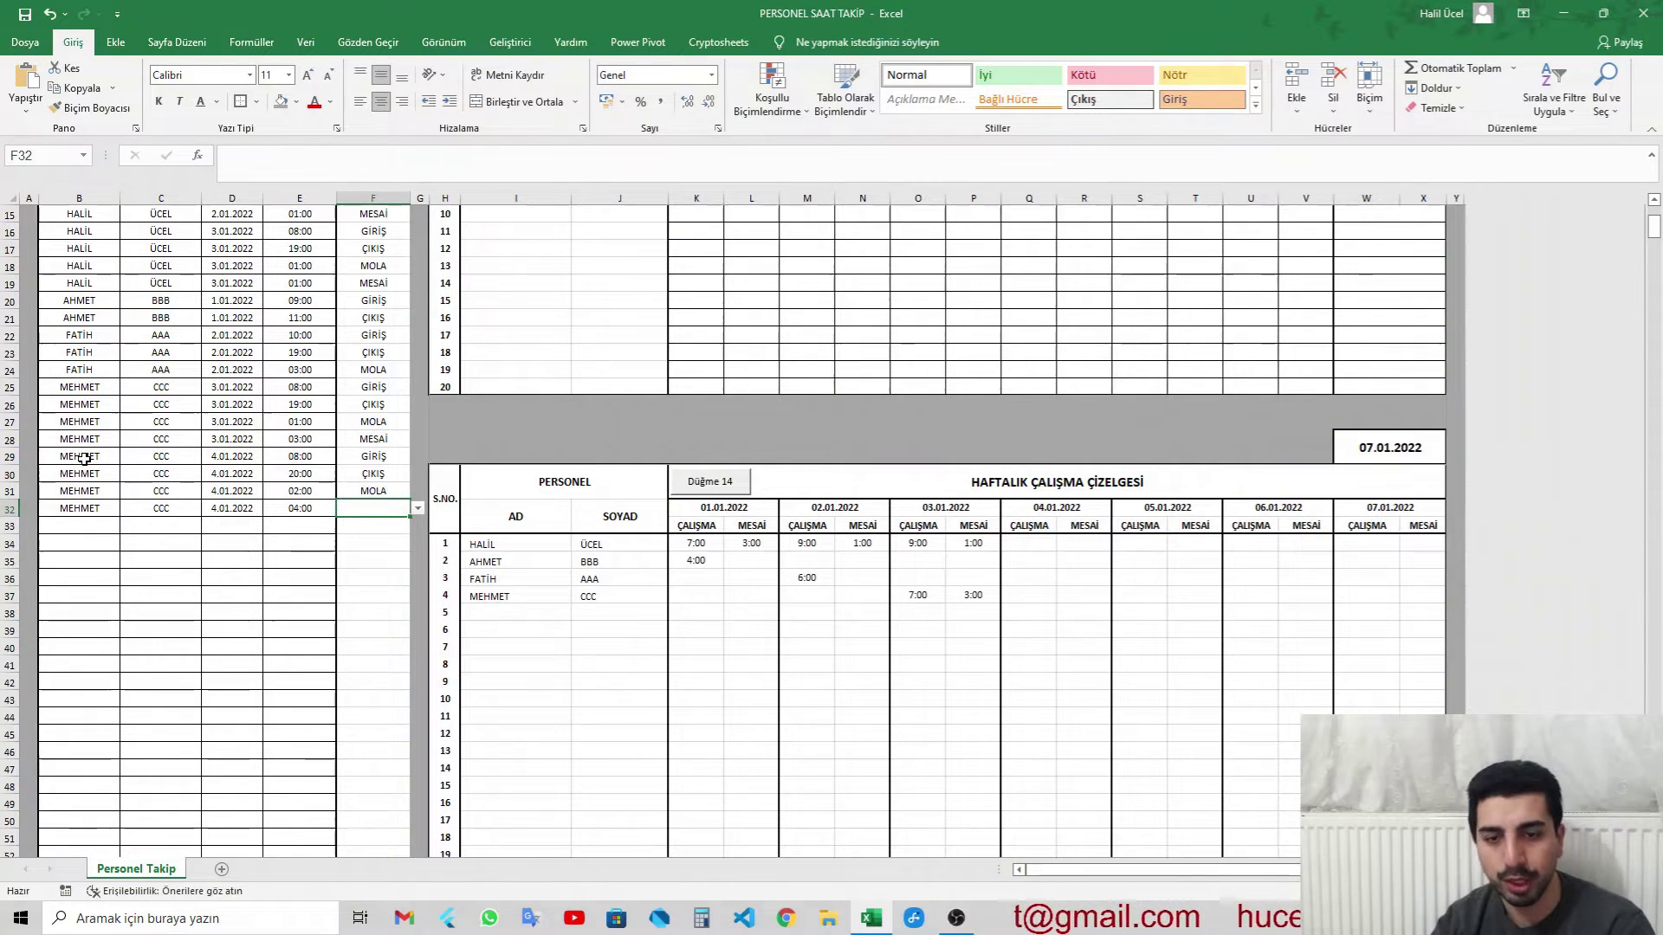
{"action": "type", "text": "MESAİ"}
{"action": "key", "text": "Return"}
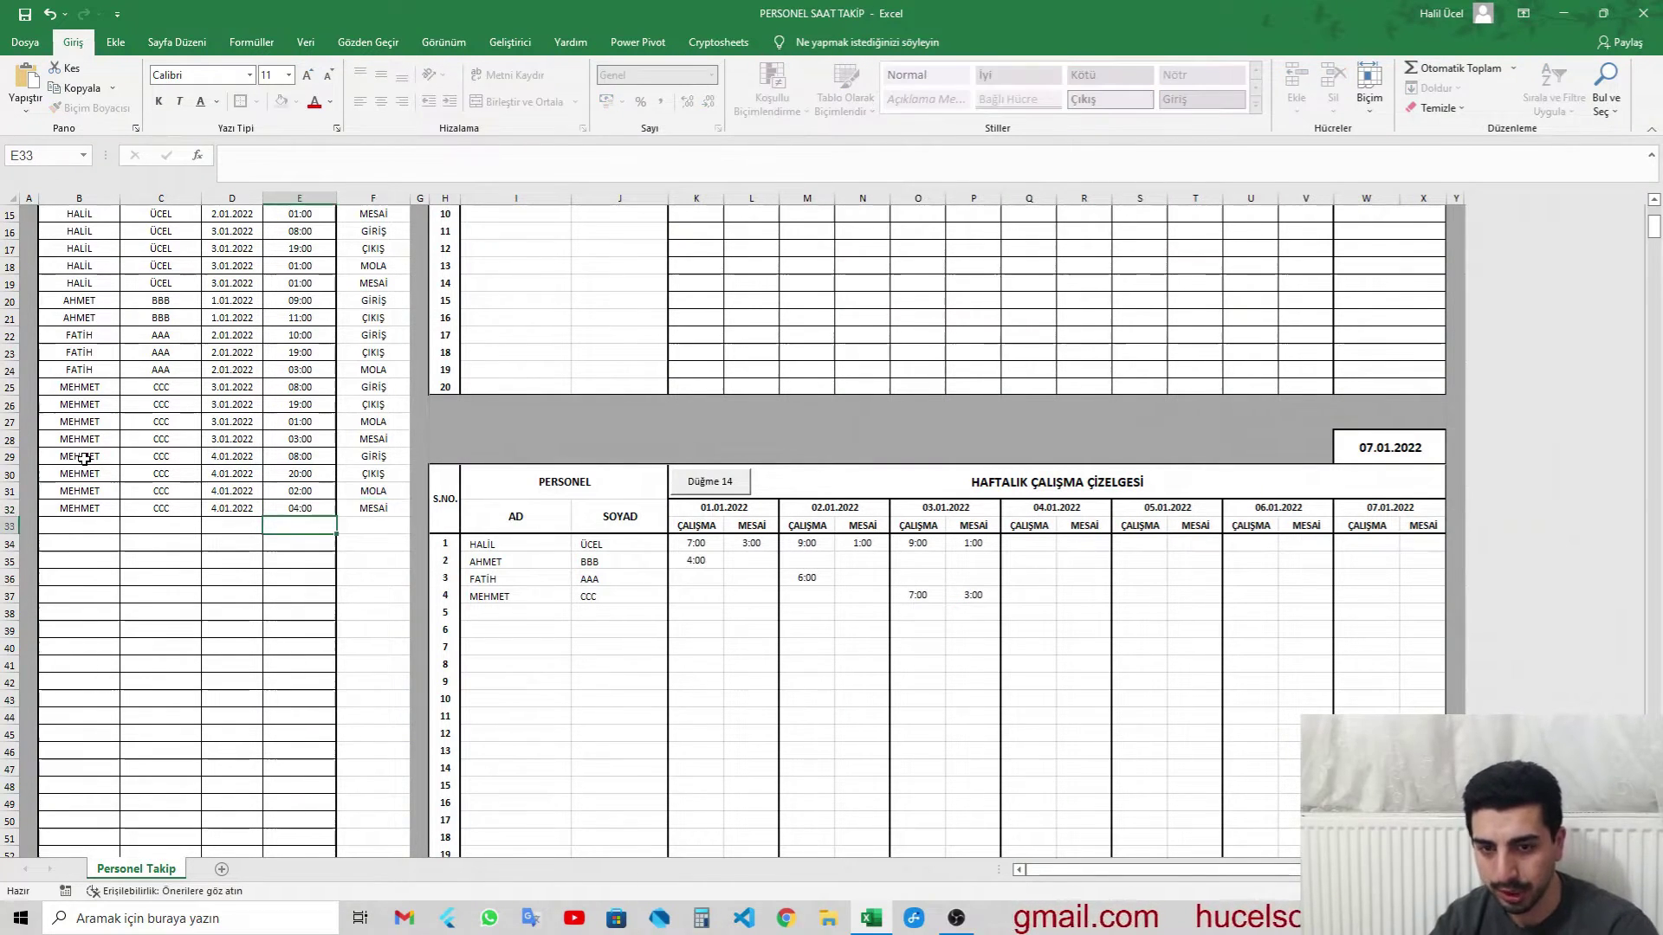
Step: Recalculate the weekly schedule with Düğme 14 and verify 6:00 work and 4:00 overtime on 04.01.2022
{"action": "left_click", "coordinate": [727, 481]}
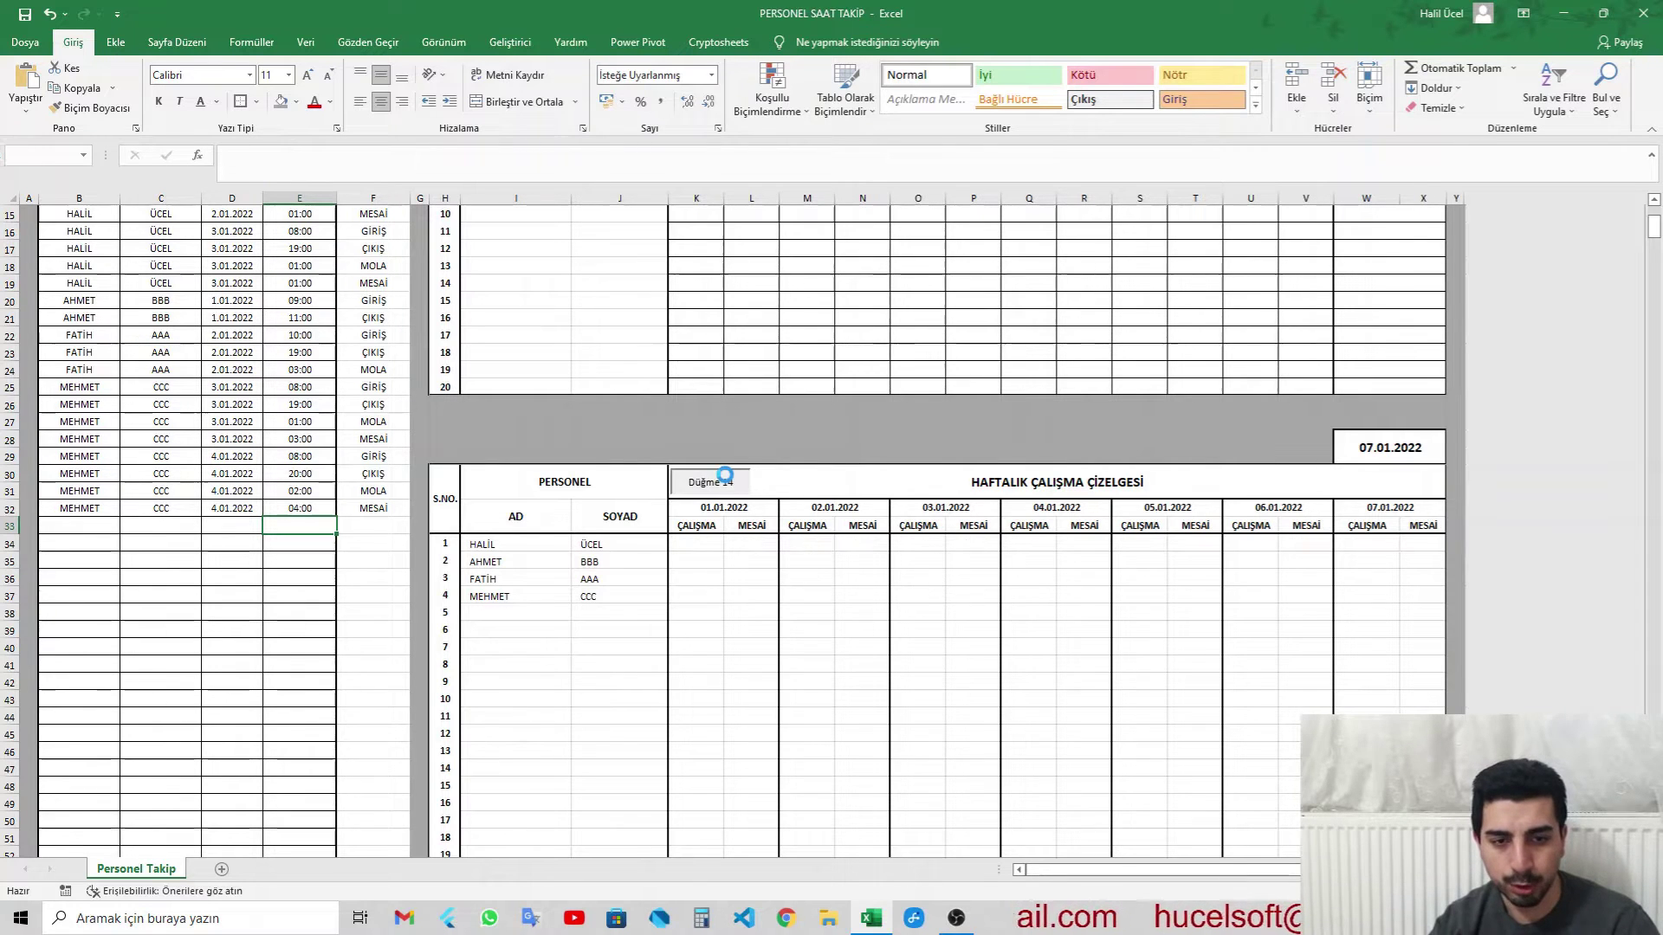
{"action": "left_click", "coordinate": [1034, 592]}
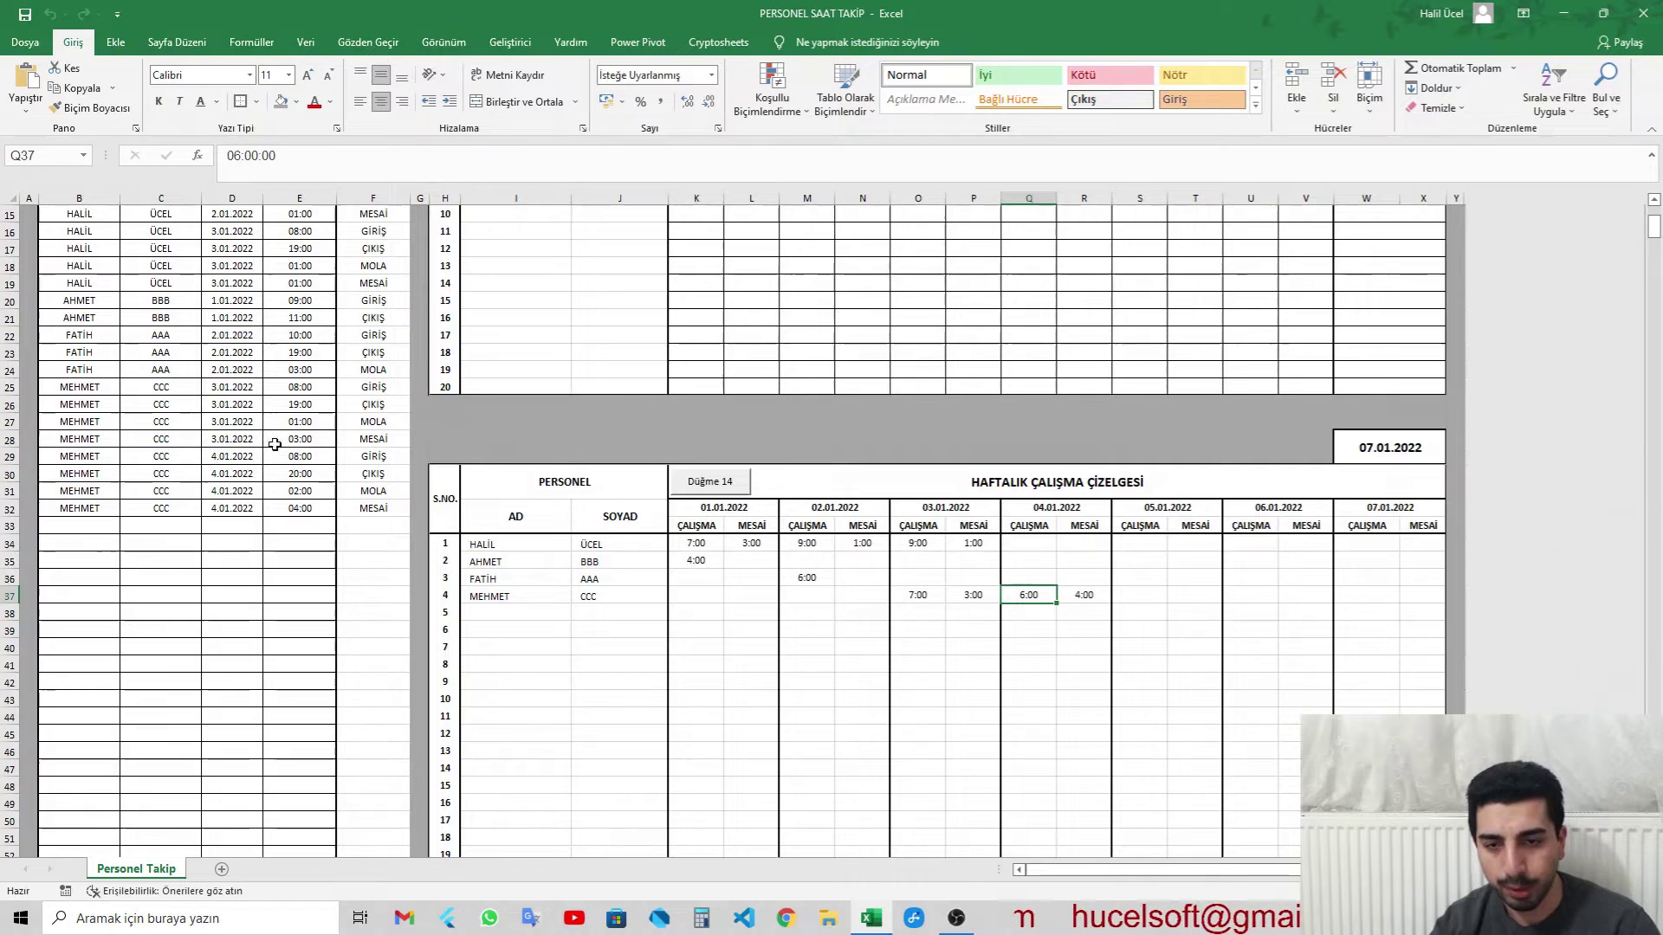
{"action": "left_click", "coordinate": [904, 608]}
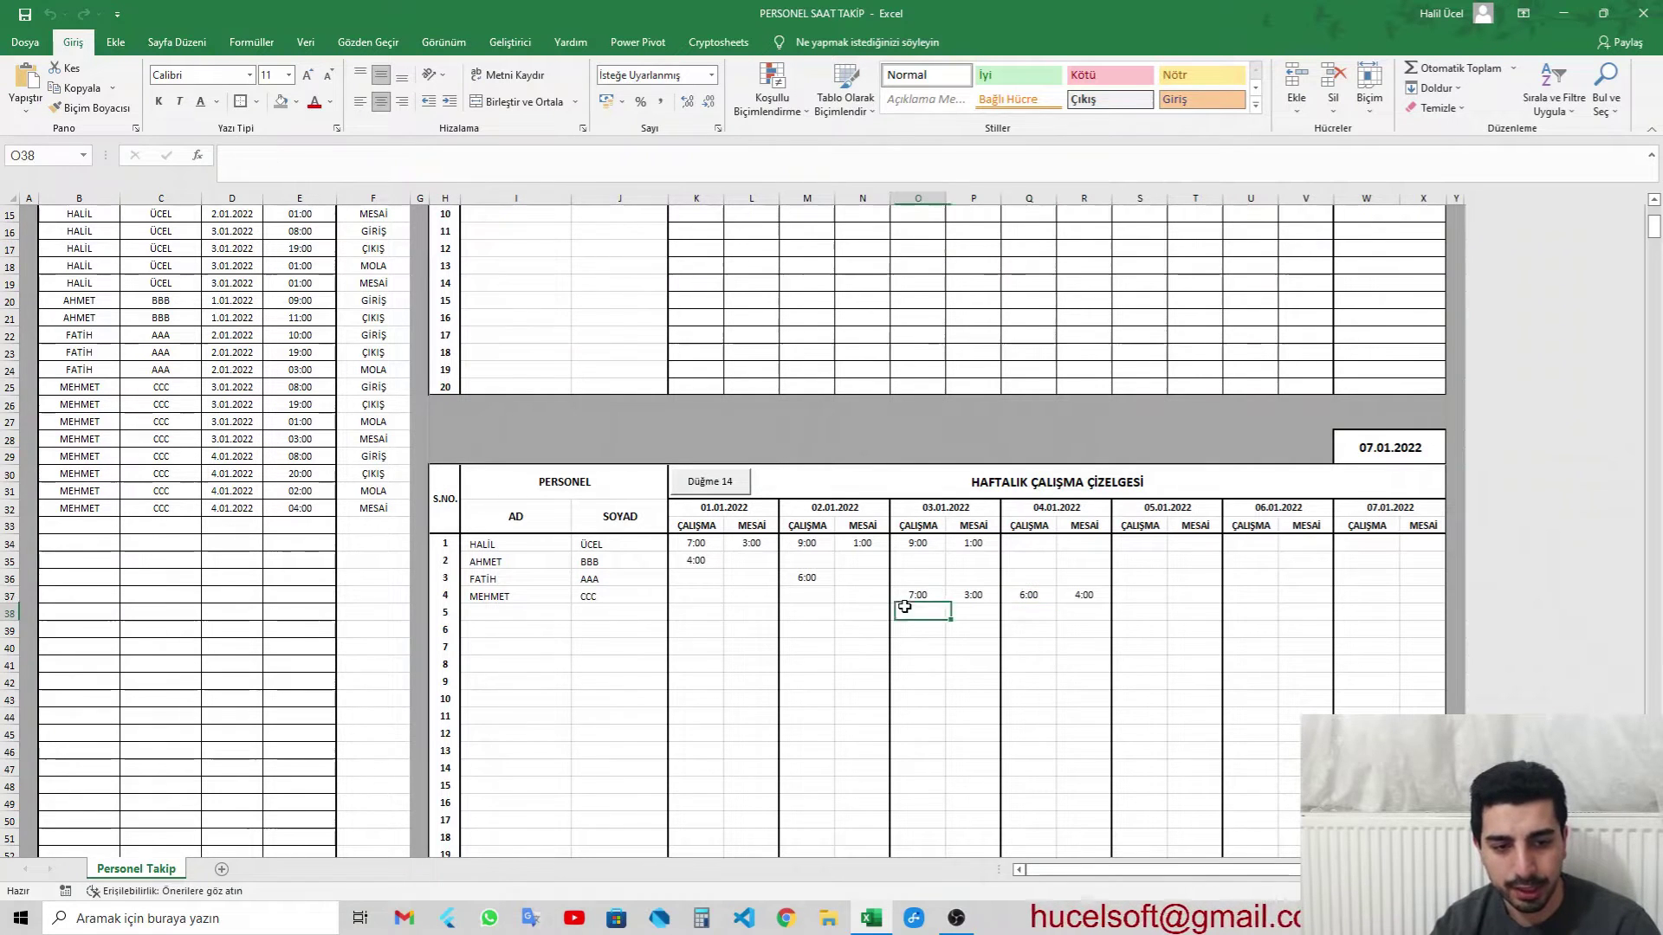
{"action": "left_click", "coordinate": [1020, 595]}
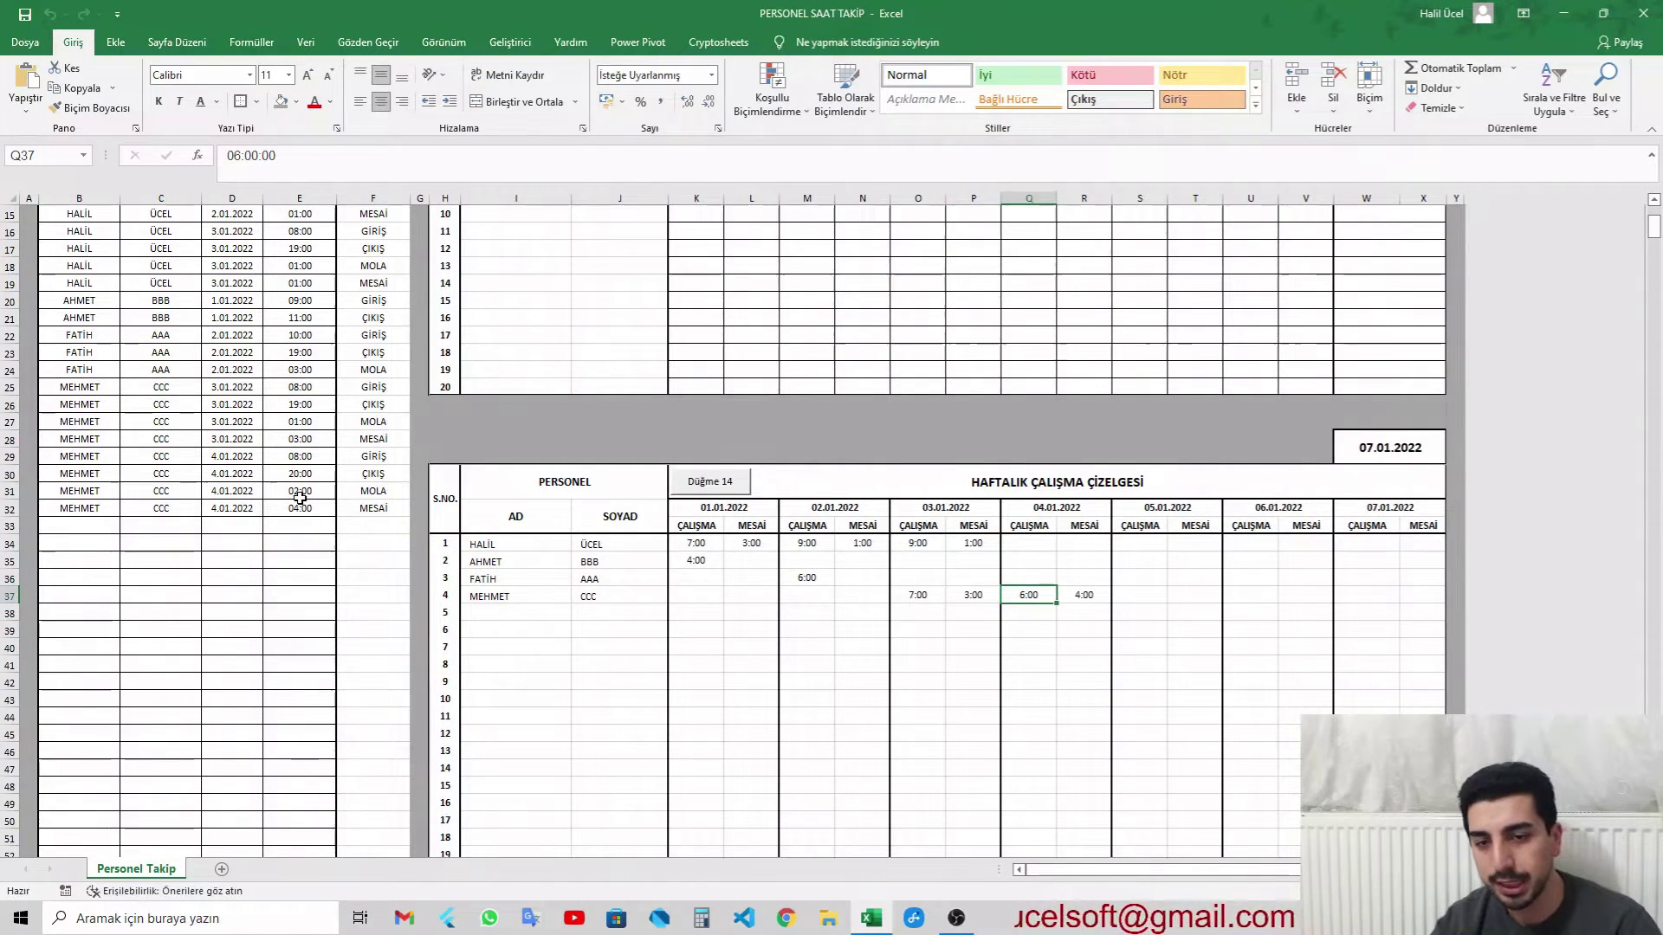
{"action": "left_click", "coordinate": [1080, 523]}
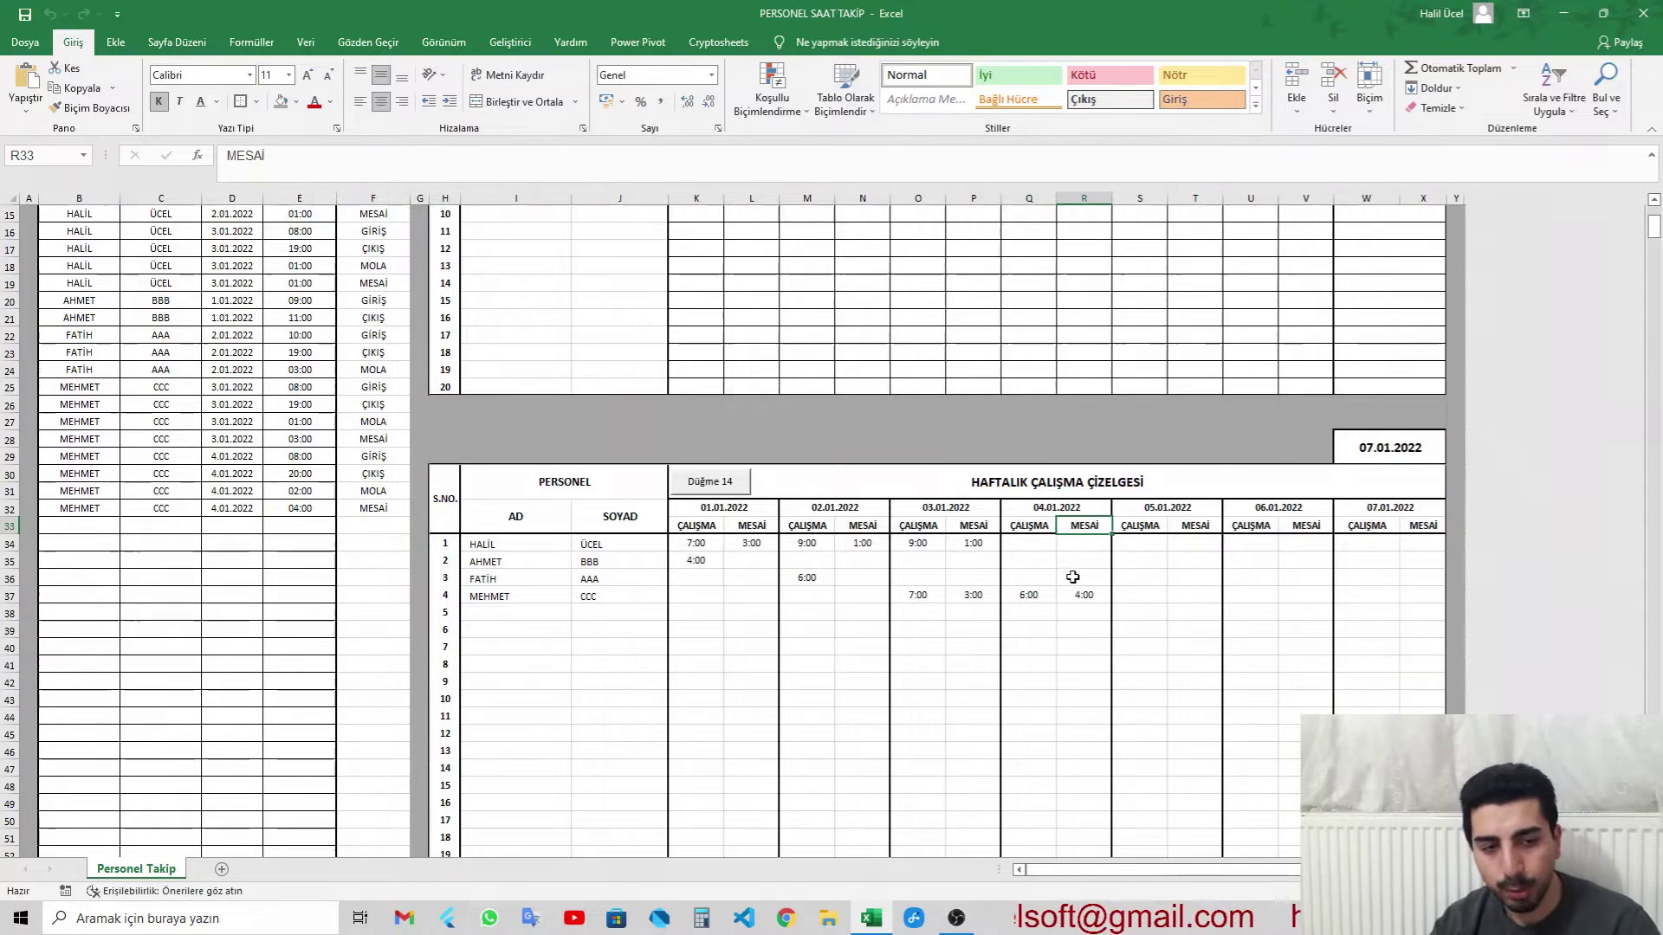
{"action": "key", "text": "Down"}
{"action": "key", "text": "Down"}
{"action": "key", "text": "Down"}
{"action": "key", "text": "Down"}
{"action": "key", "text": "Down"}
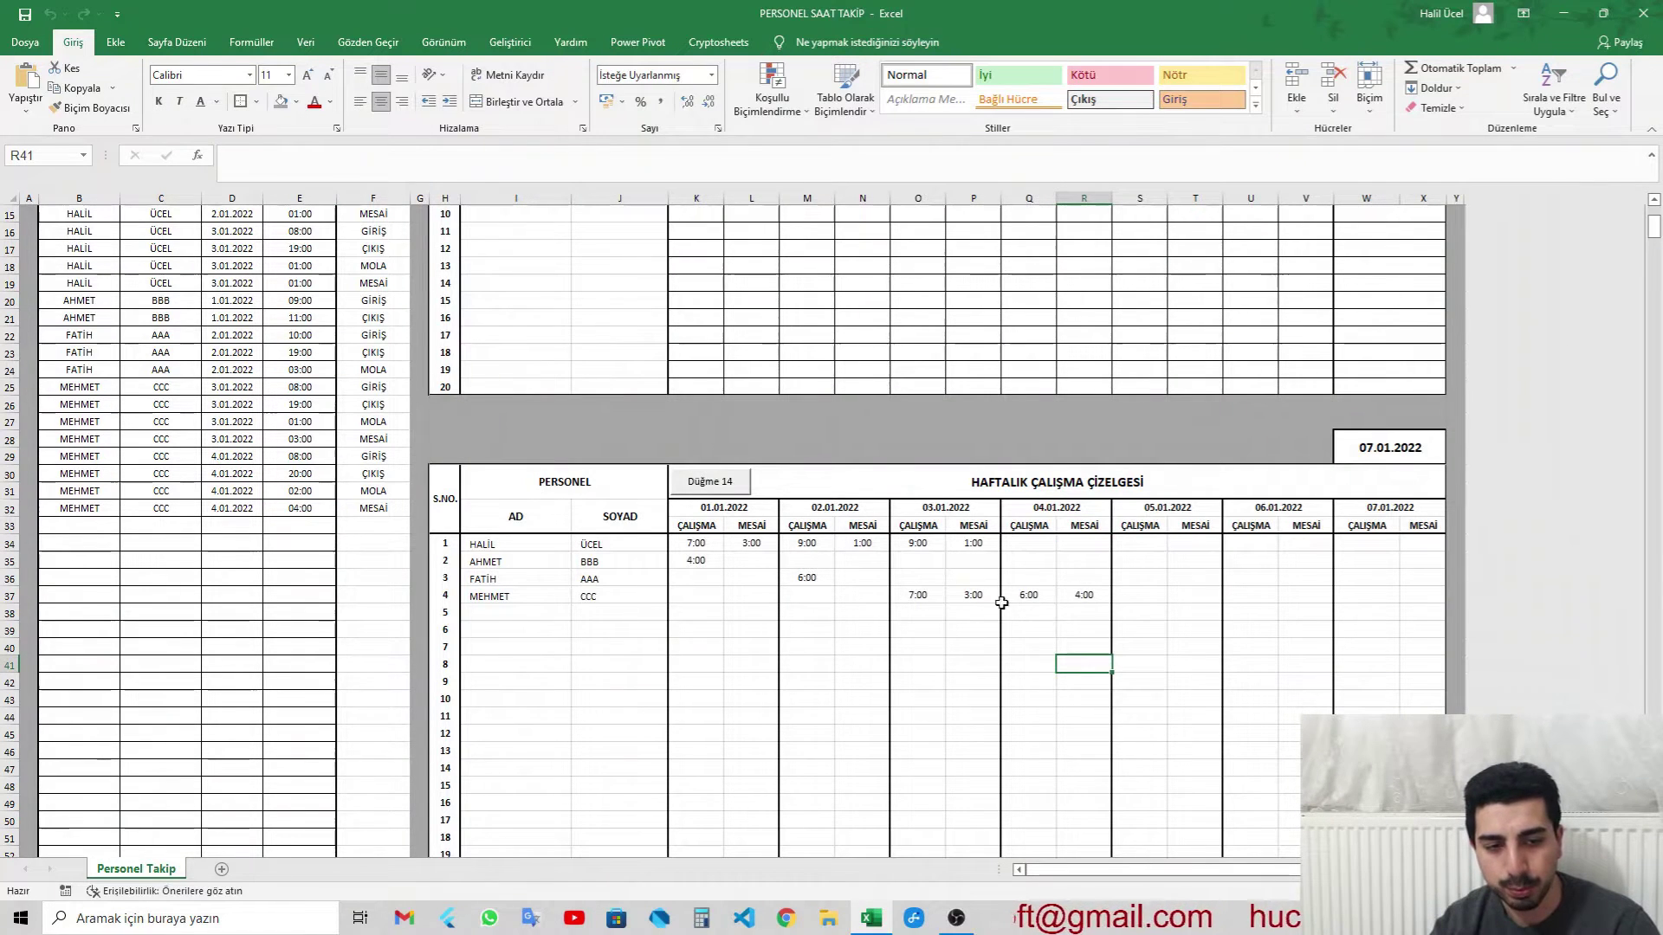
{"action": "left_click_drag", "start_coordinate": [1001, 603], "coordinate": [1083, 612]}
Step: Run HESAPLA on the yearly table and confirm the fourth employee's 20:00 January total
{"action": "scroll", "coordinate": [638, 407], "scroll_direction": "up", "scroll_amount": 4}
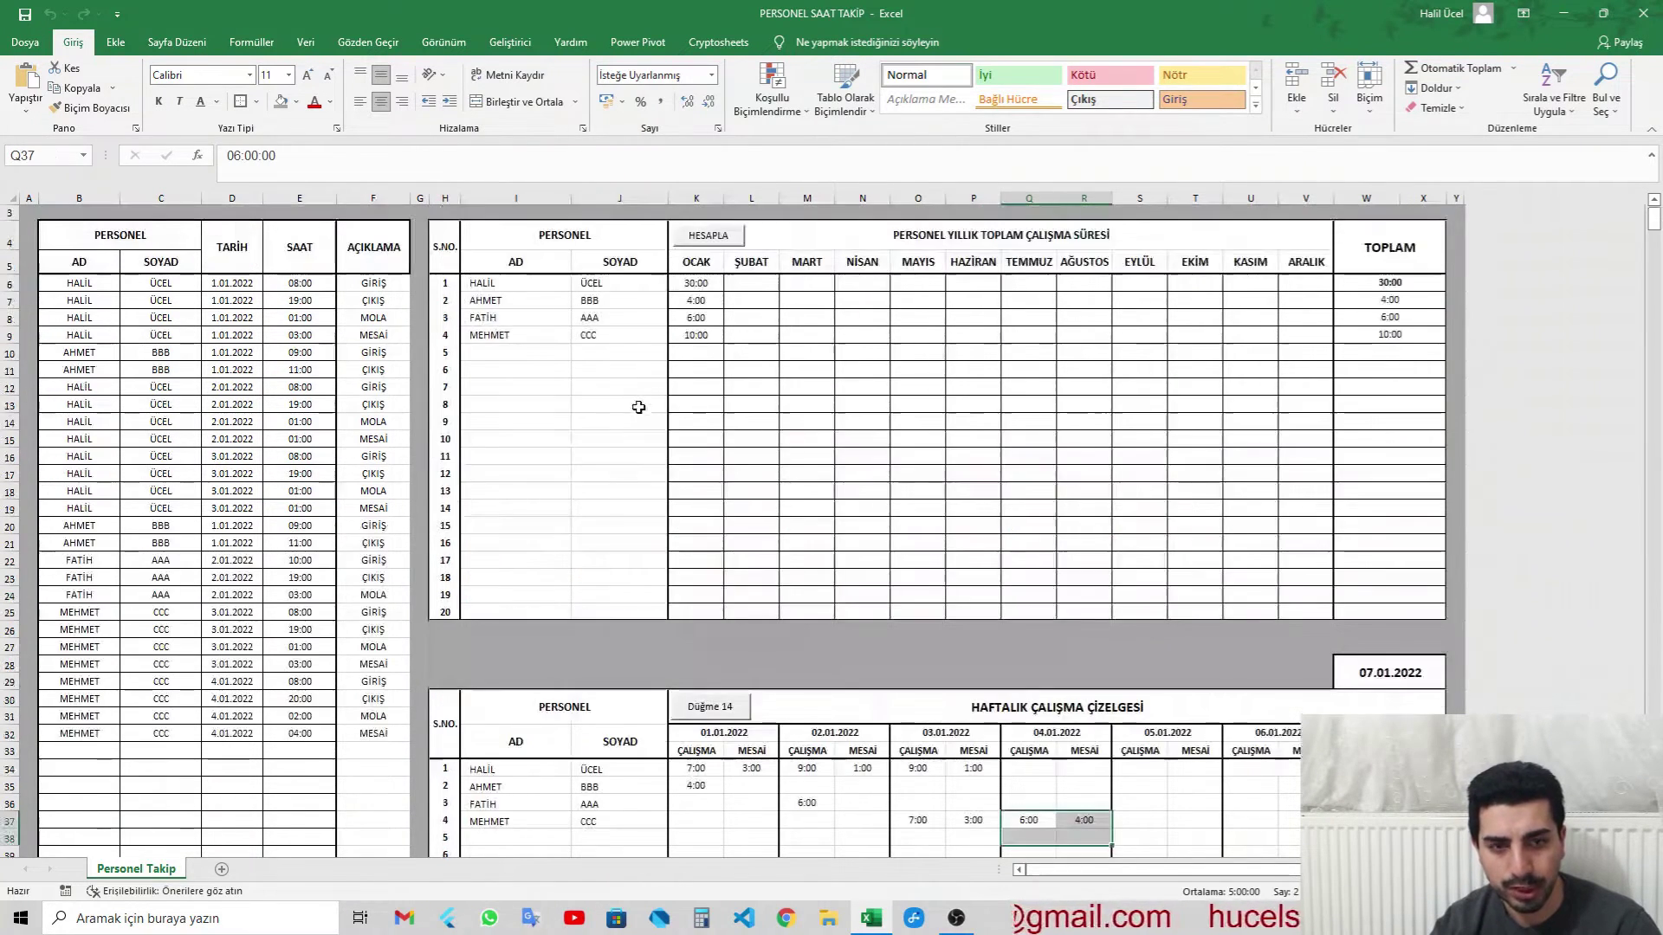
{"action": "left_click", "coordinate": [695, 336]}
{"action": "left_click", "coordinate": [719, 235]}
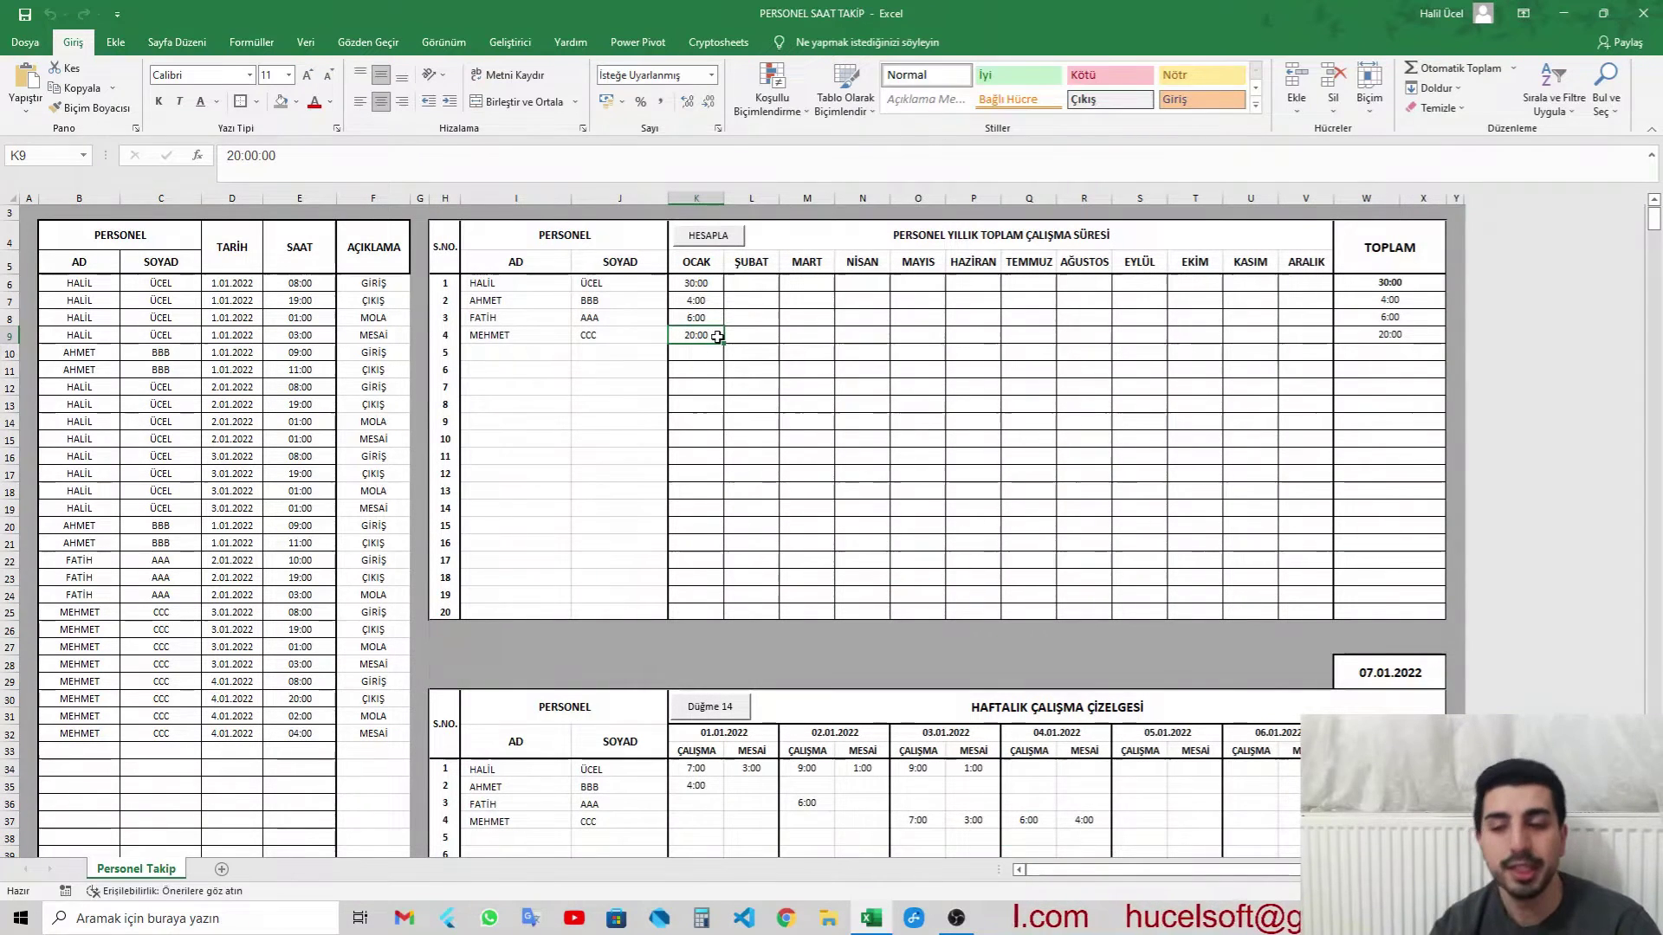
{"action": "left_click", "coordinate": [784, 336]}
{"action": "scroll", "coordinate": [777, 337], "scroll_direction": "down", "scroll_amount": 2}
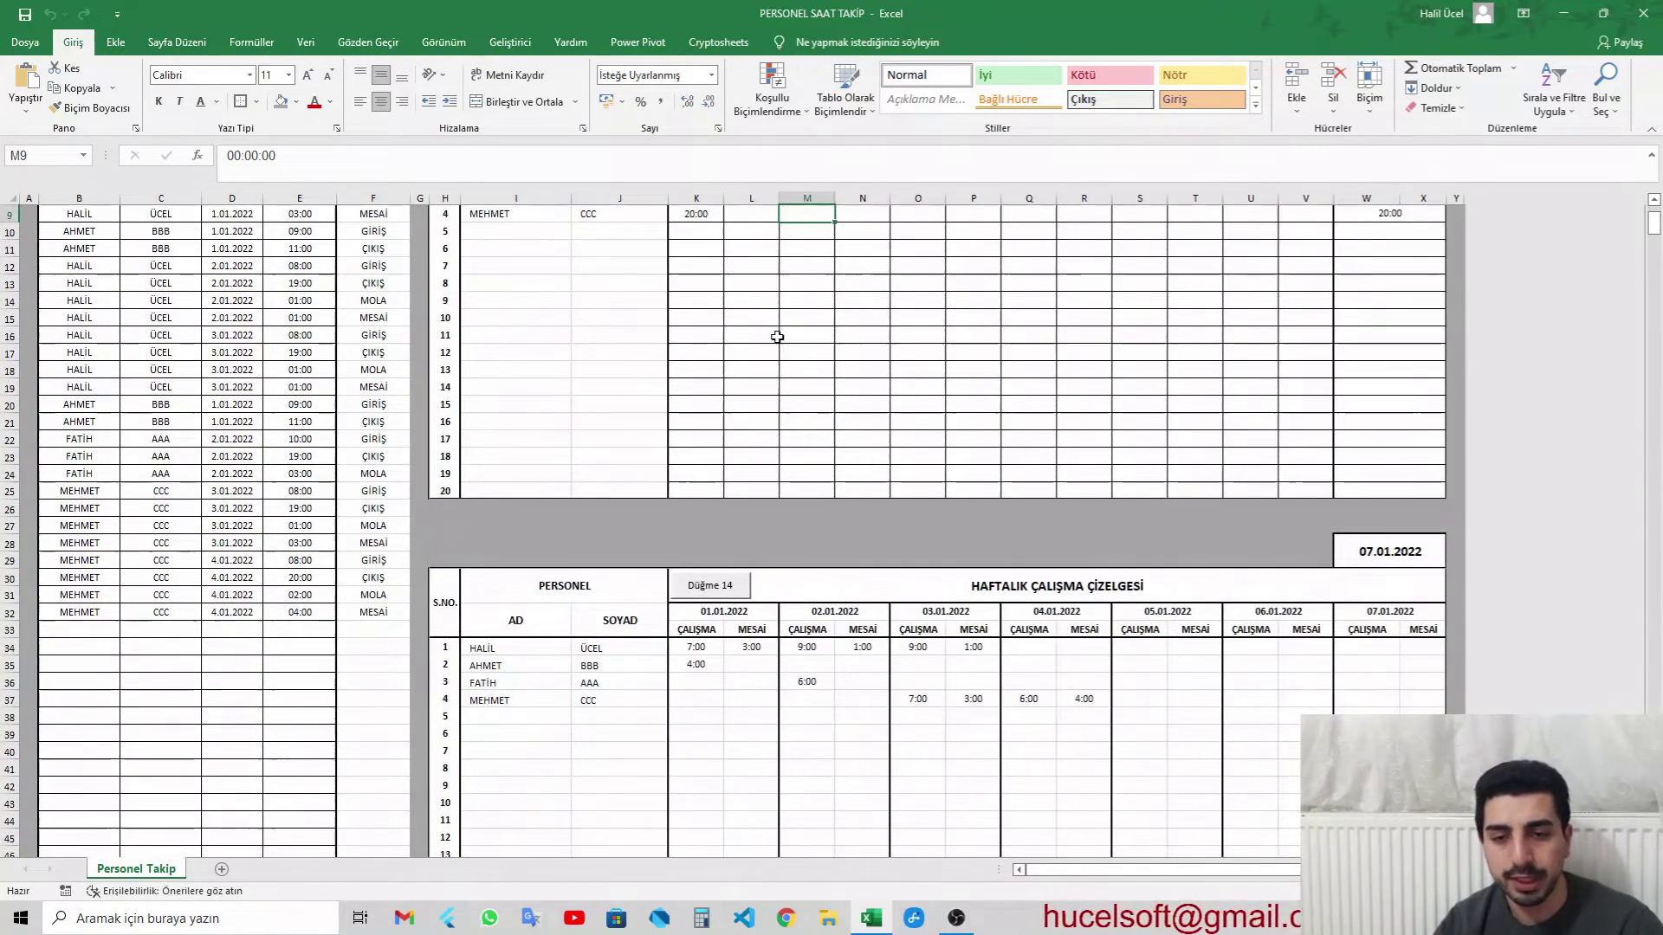
{"action": "scroll", "coordinate": [777, 337], "scroll_direction": "up", "scroll_amount": 1}
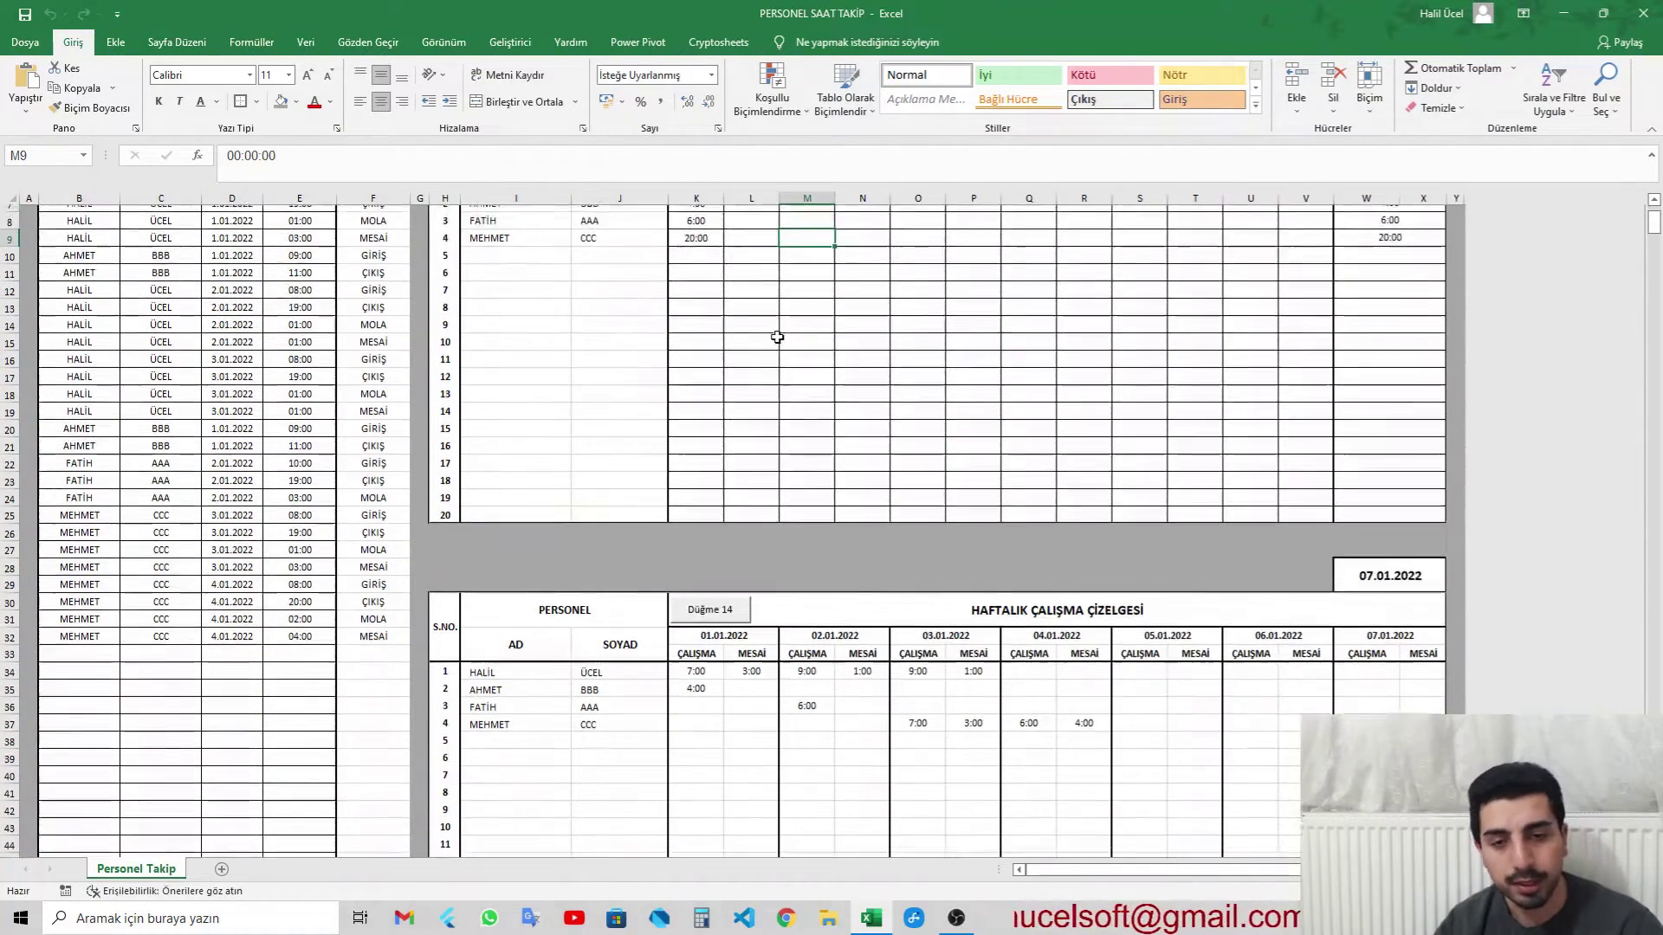
{"action": "scroll", "coordinate": [776, 337], "scroll_direction": "up", "scroll_amount": 1}
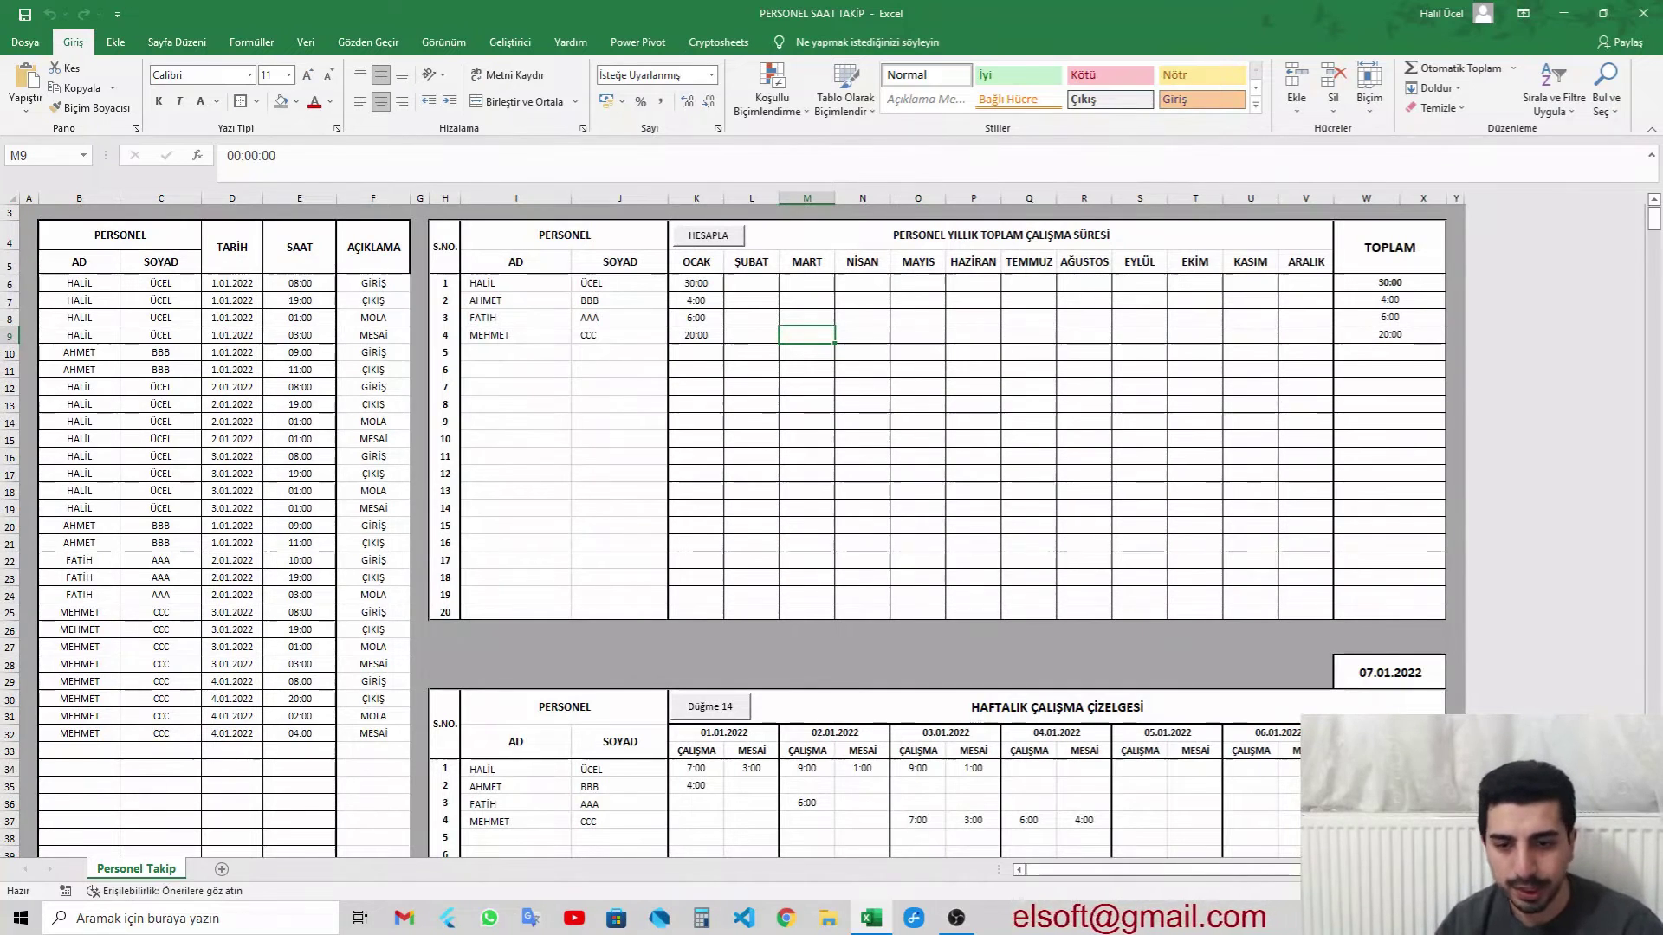
{"action": "left_click", "coordinate": [107, 755]}
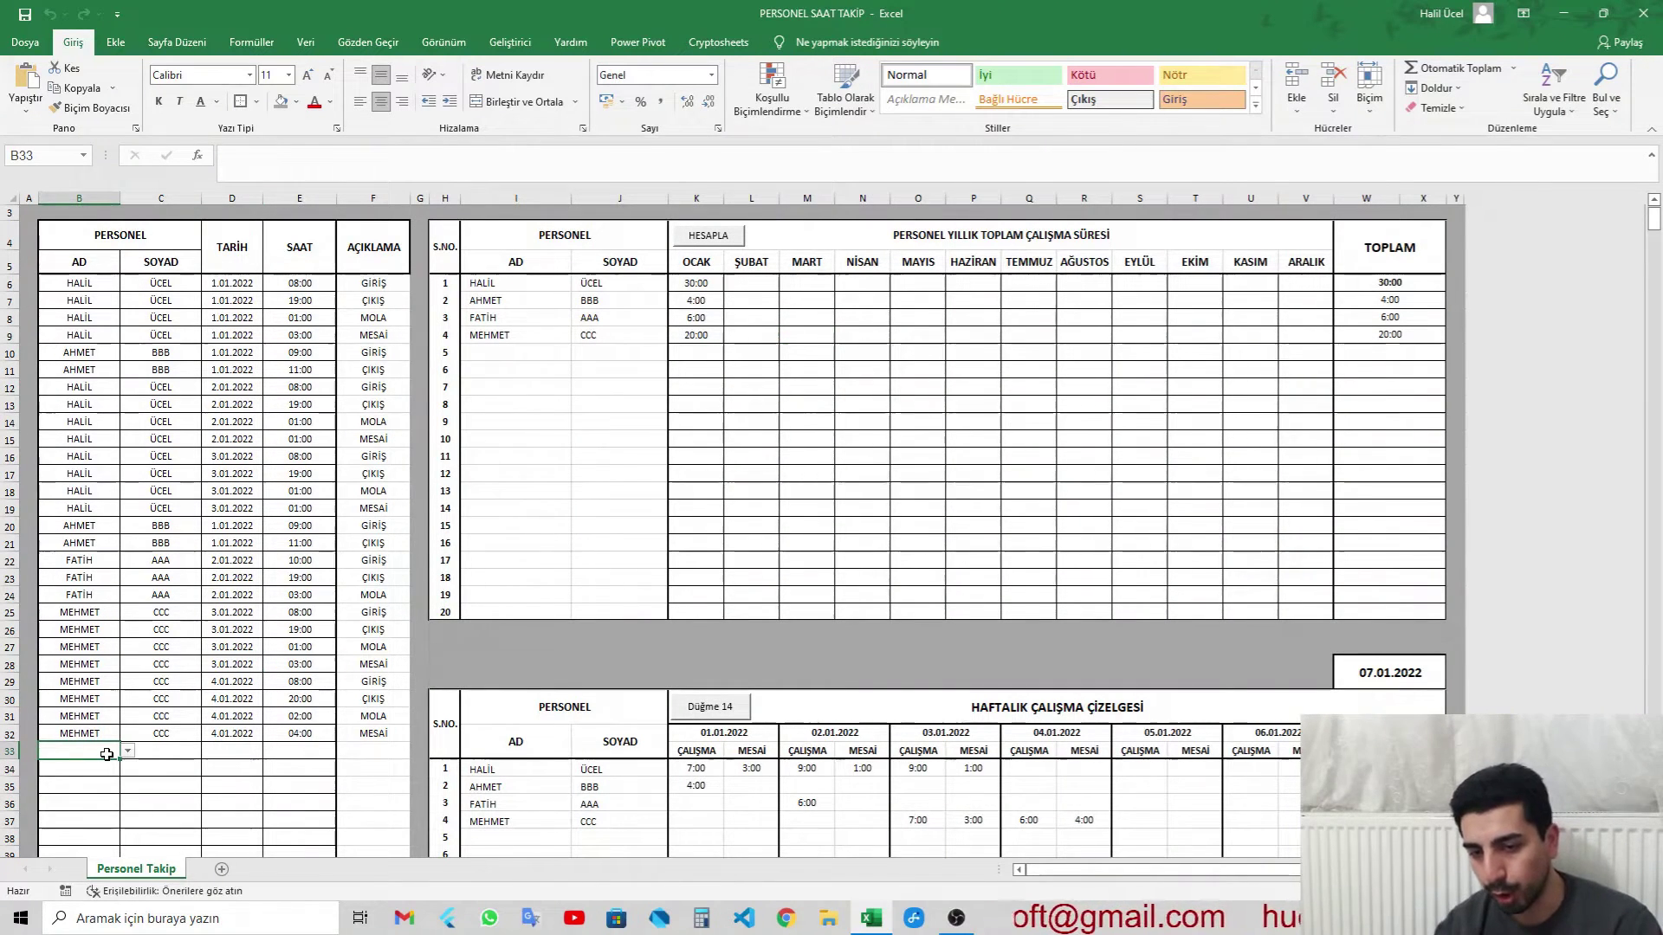
Step: Log the first employee's 08:00 GİRİŞ entry for 2.02.2022 in row 33
{"action": "type", "text": "HALİL"}
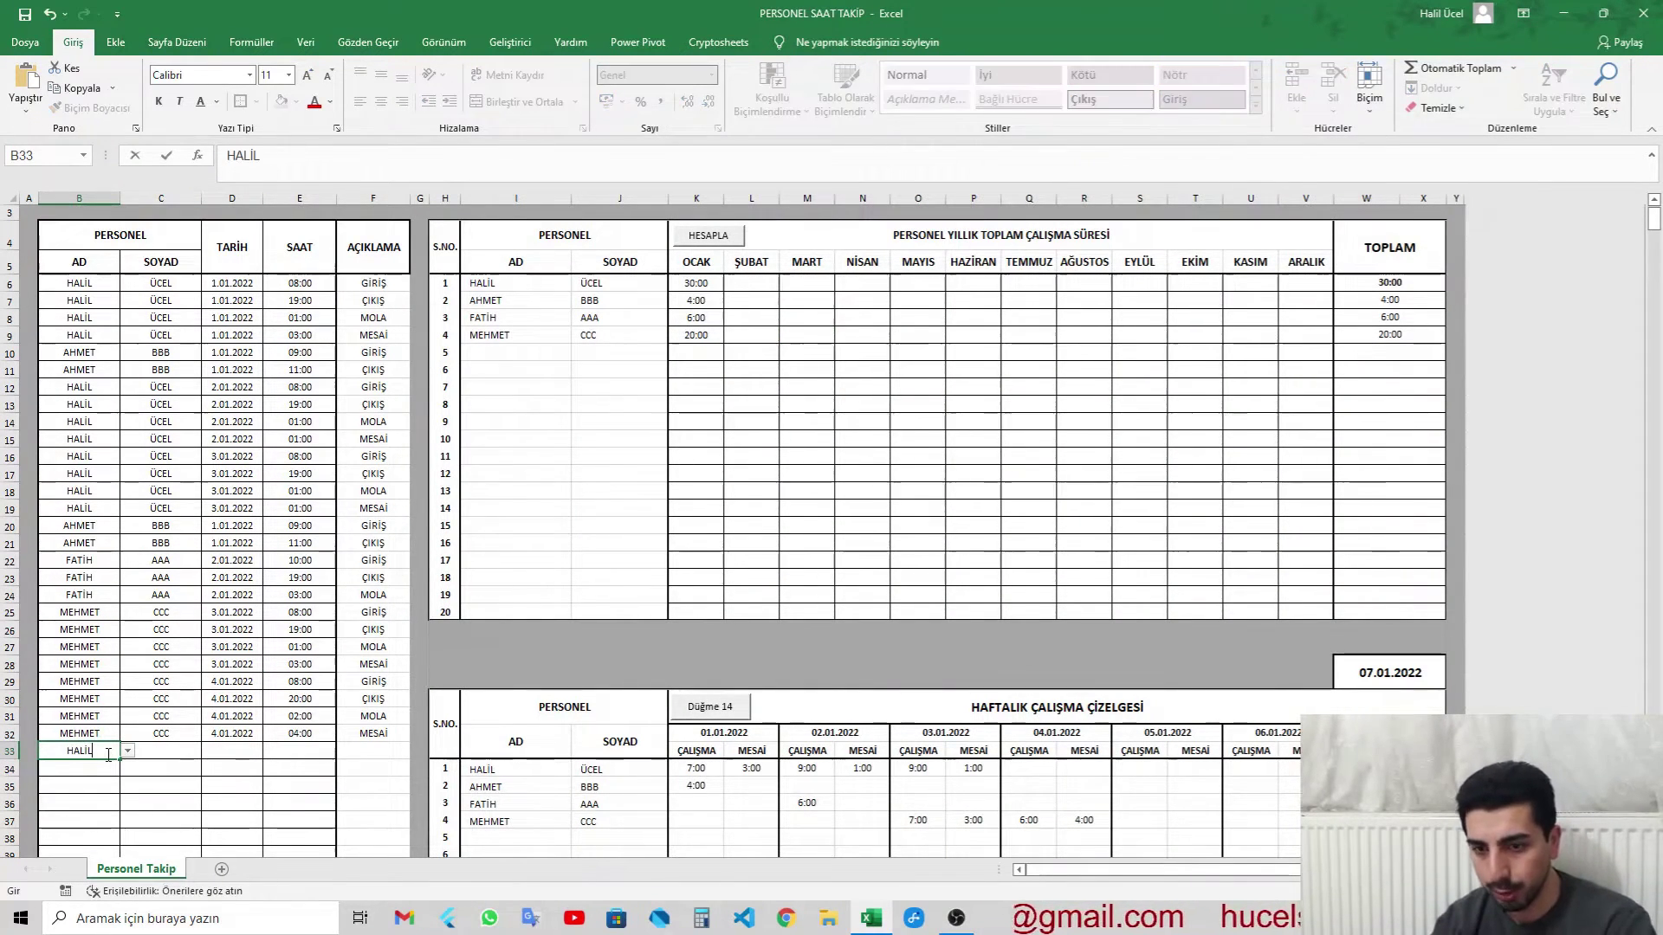
{"action": "key", "text": "Tab"}
{"action": "type", "text": "Ü"}
{"action": "key", "text": "Tab"}
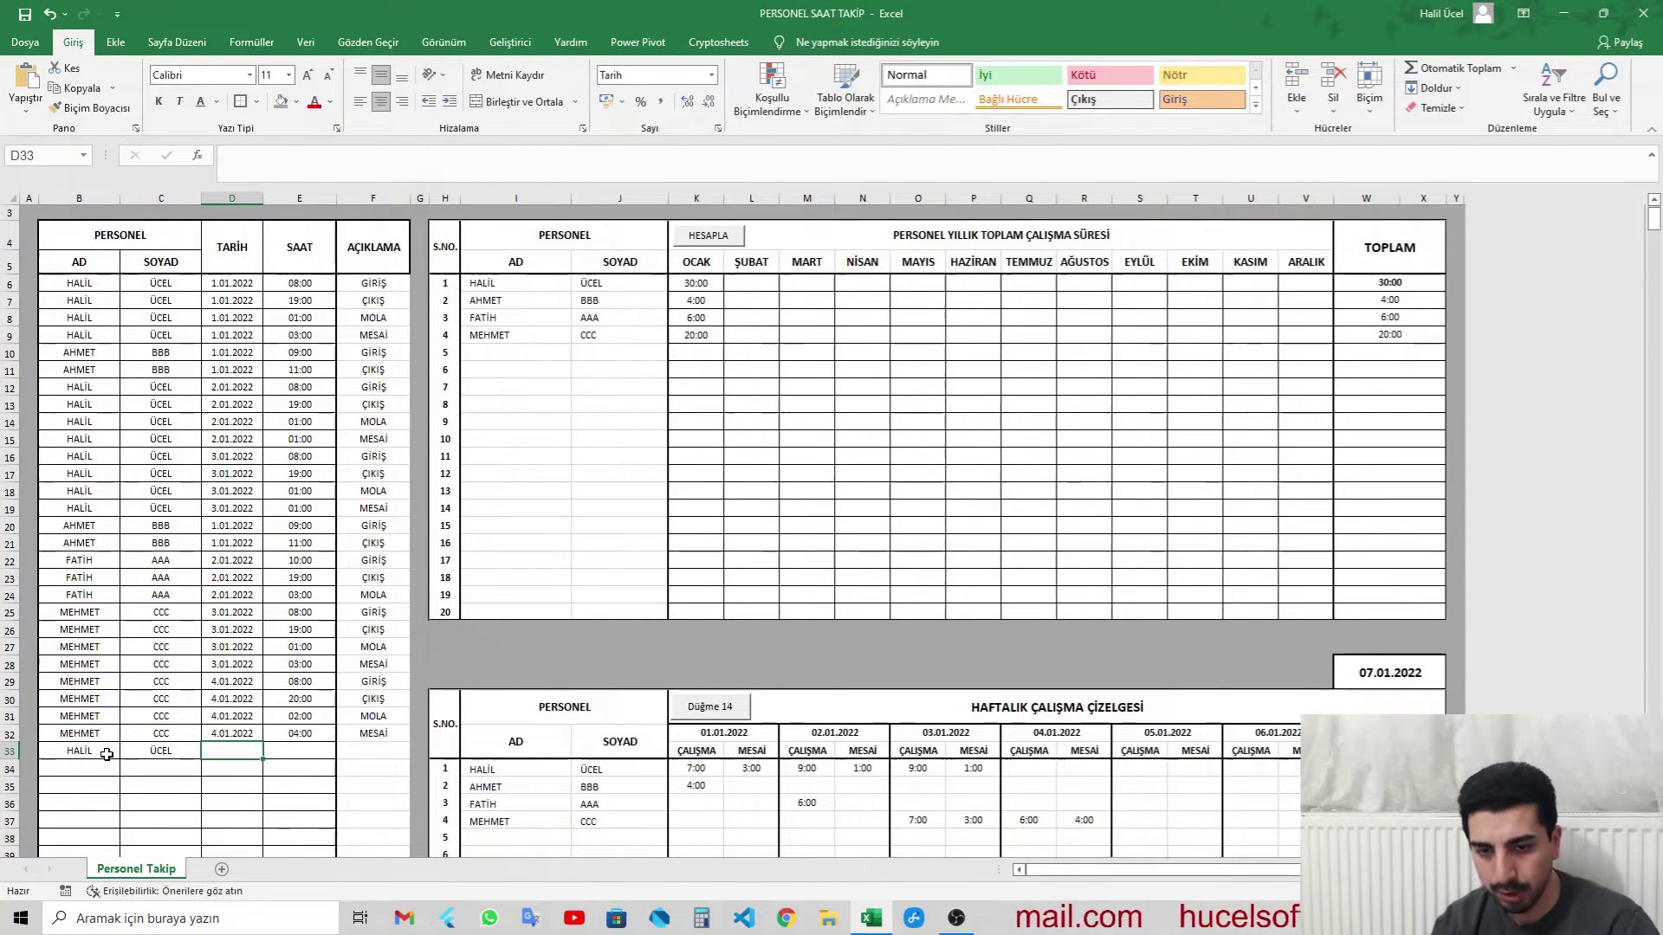
{"action": "type", "text": "02.02.2022"}
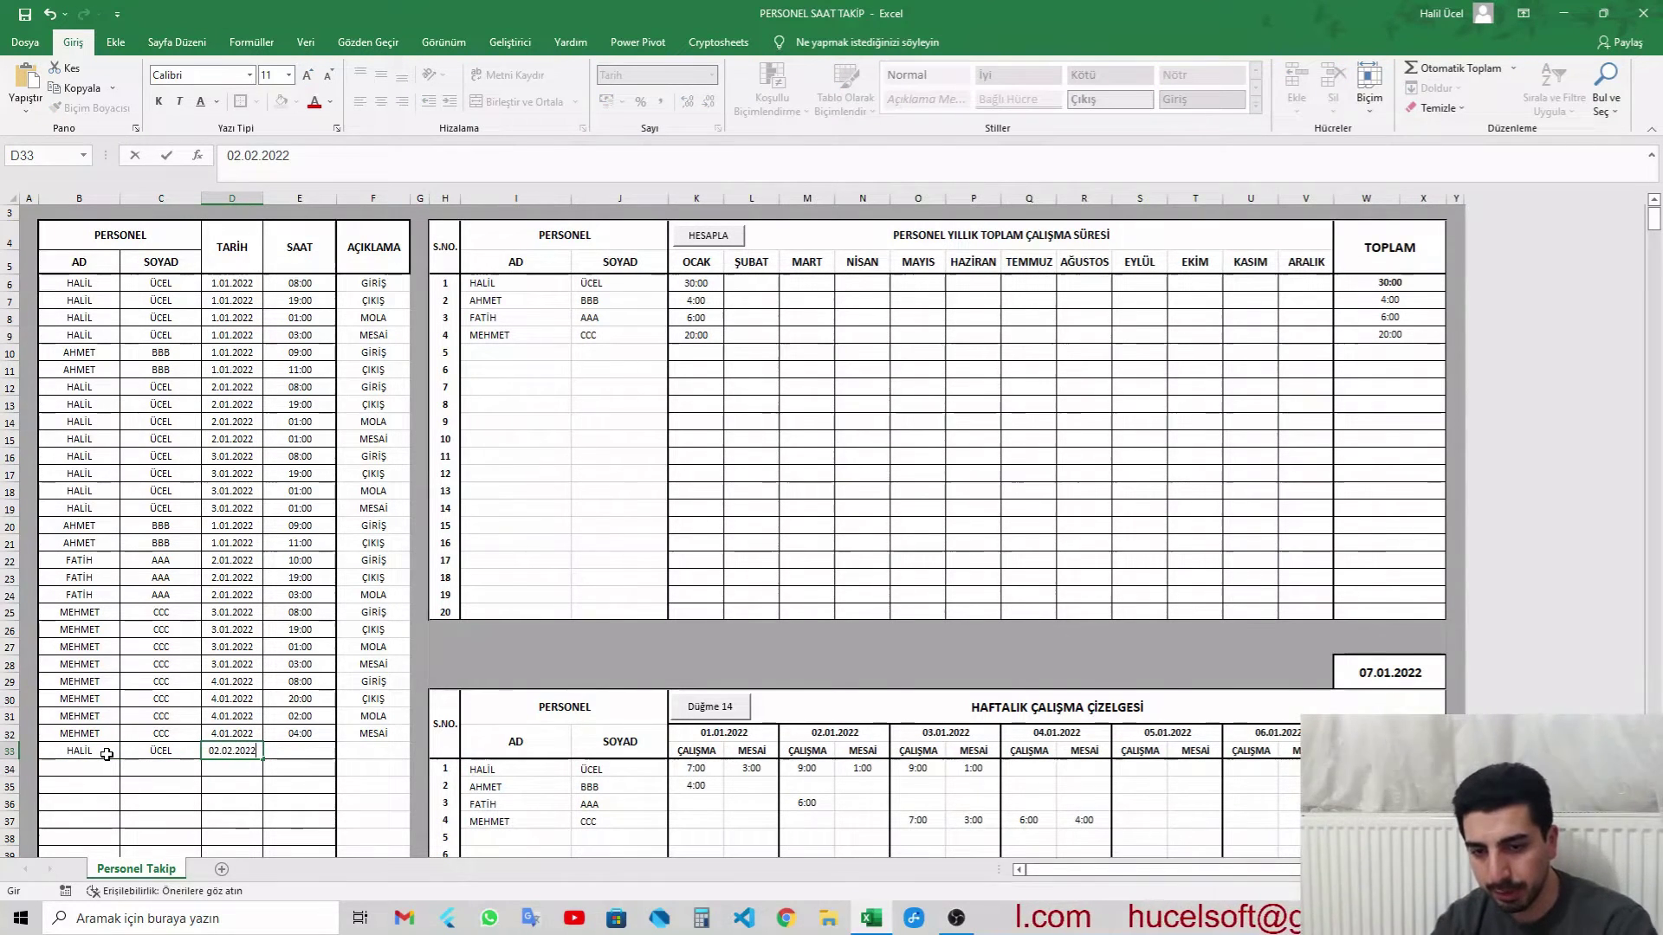
{"action": "key", "text": "Tab"}
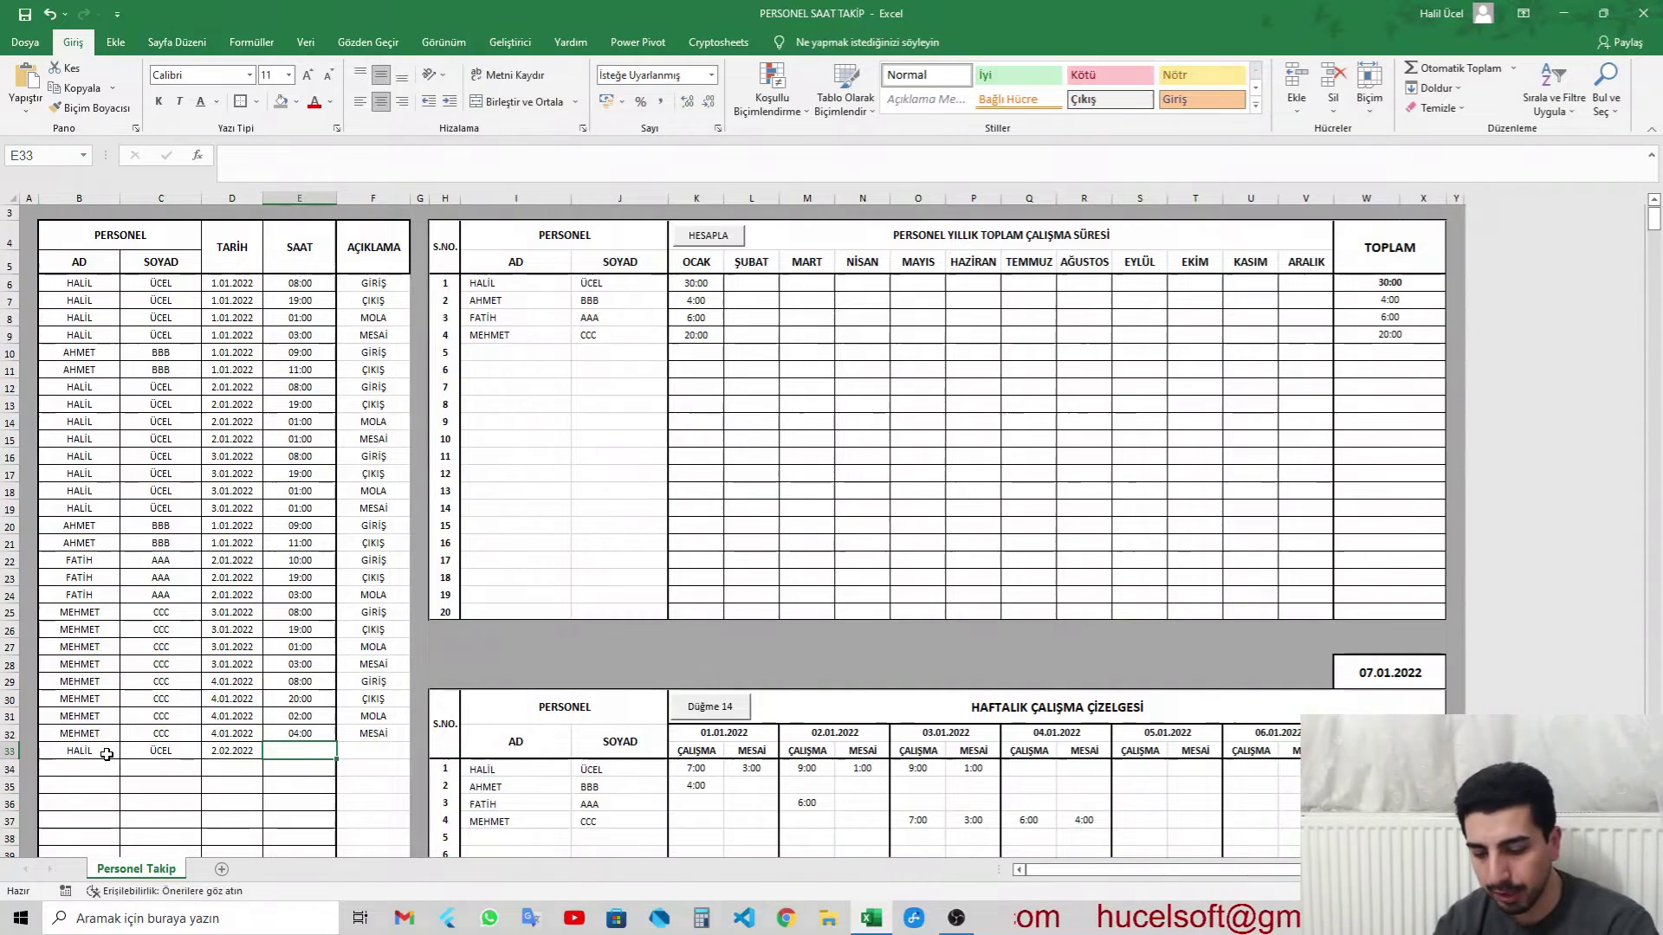
{"action": "type", "text": "H"}
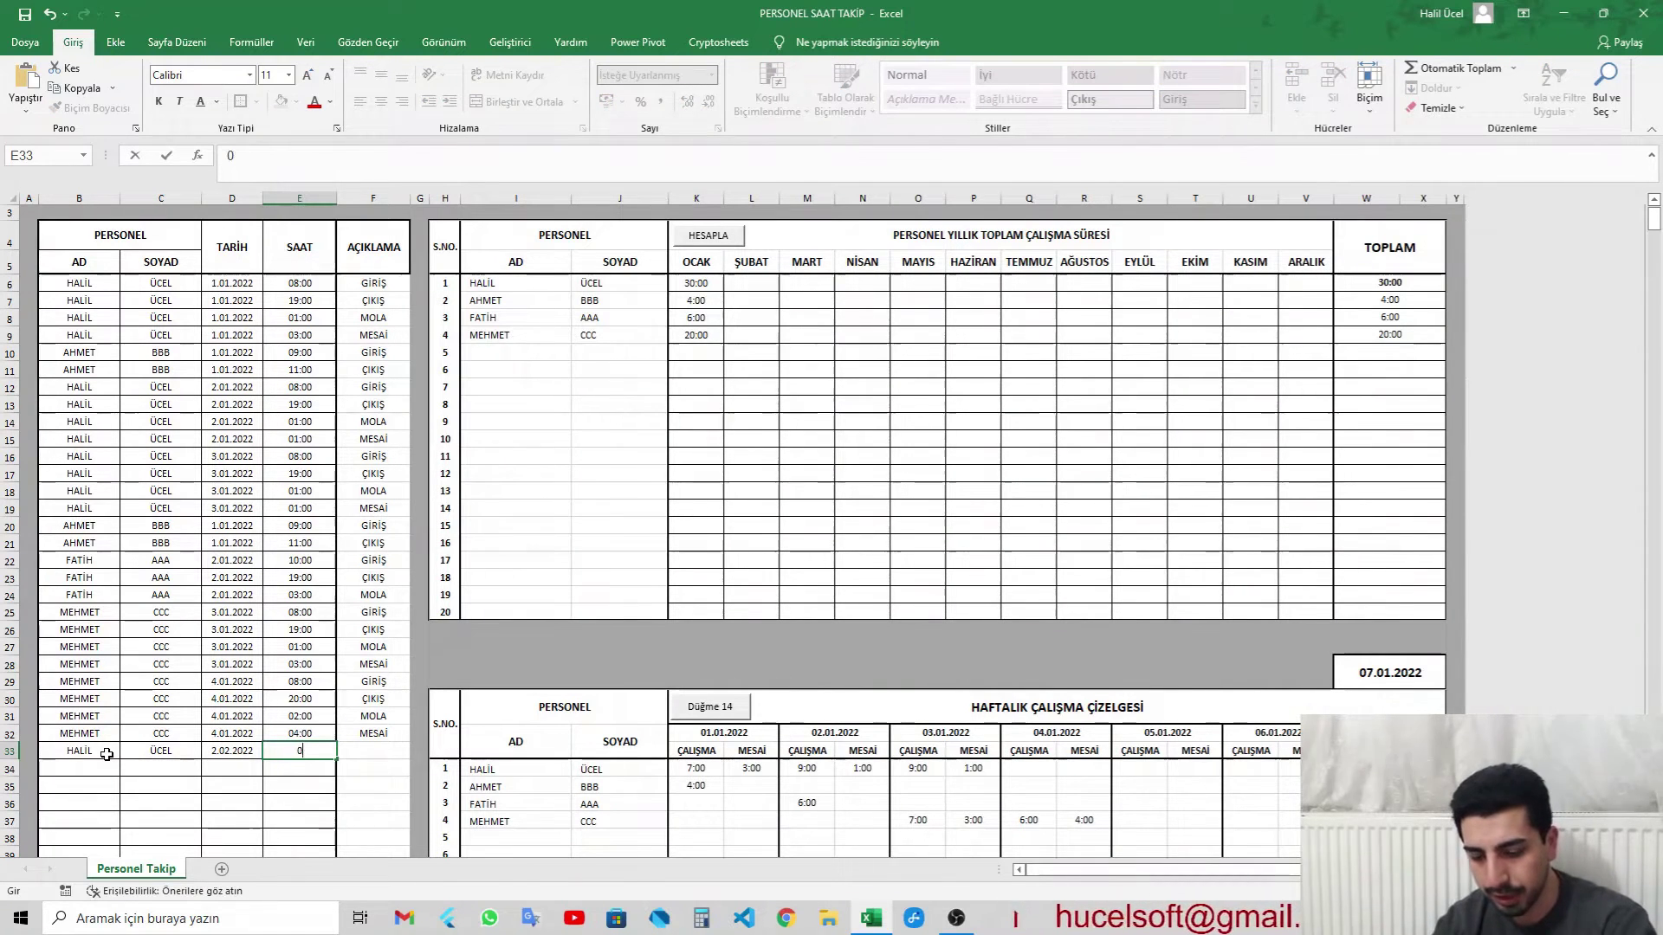
{"action": "type", "text": "08:00"}
{"action": "key", "text": "Tab"}
{"action": "type", "text": "G"}
{"action": "key", "text": "Return"}
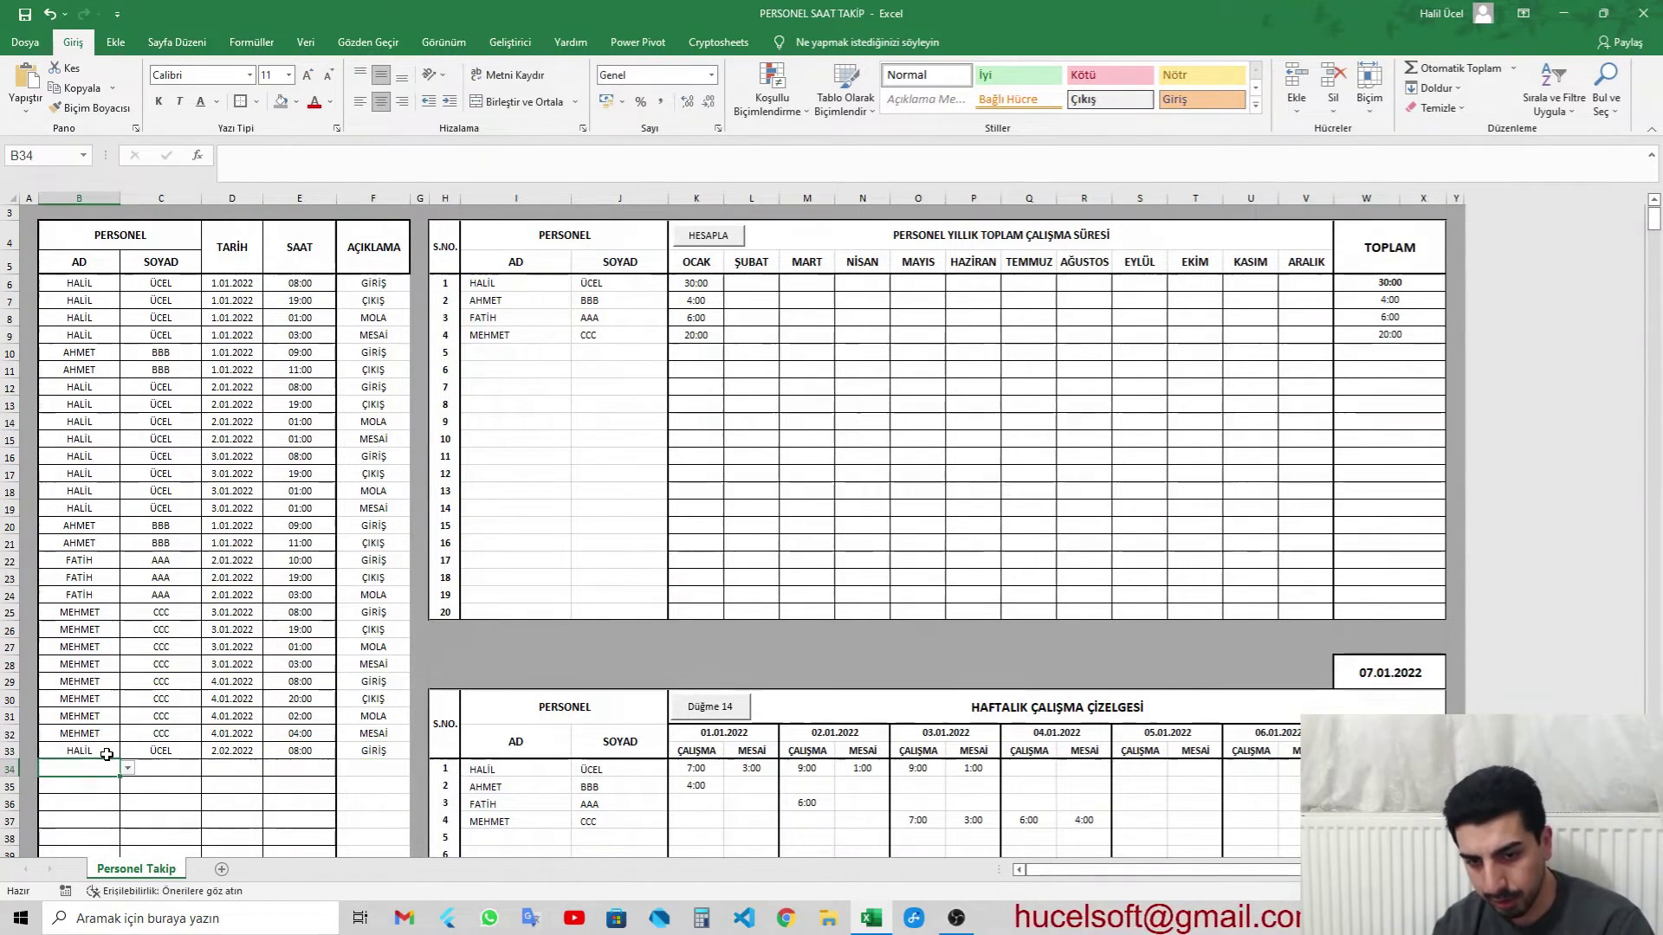
Step: Log the 17:00 ÇIKIŞ entry for 2.02.2022 in row 34
{"action": "key", "text": "Tab"}
{"action": "type", "text": "H"}
{"action": "key", "text": "Tab"}
{"action": "type", "text": "Ü"}
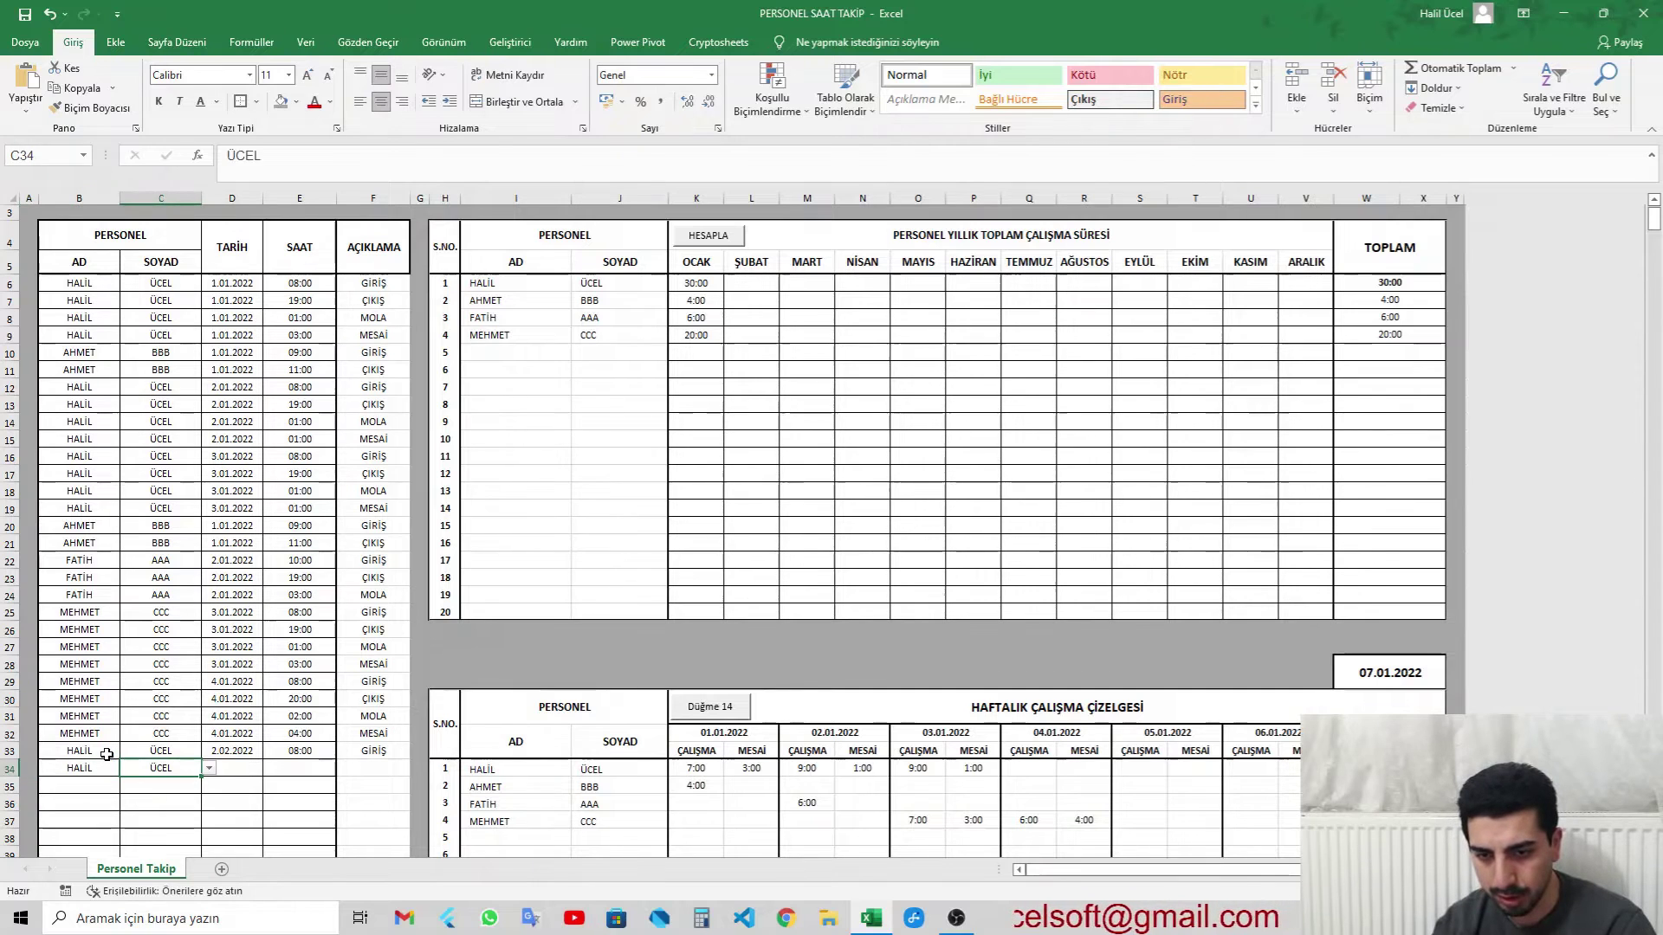
{"action": "key", "text": "Tab"}
{"action": "type", "text": "2.02"}
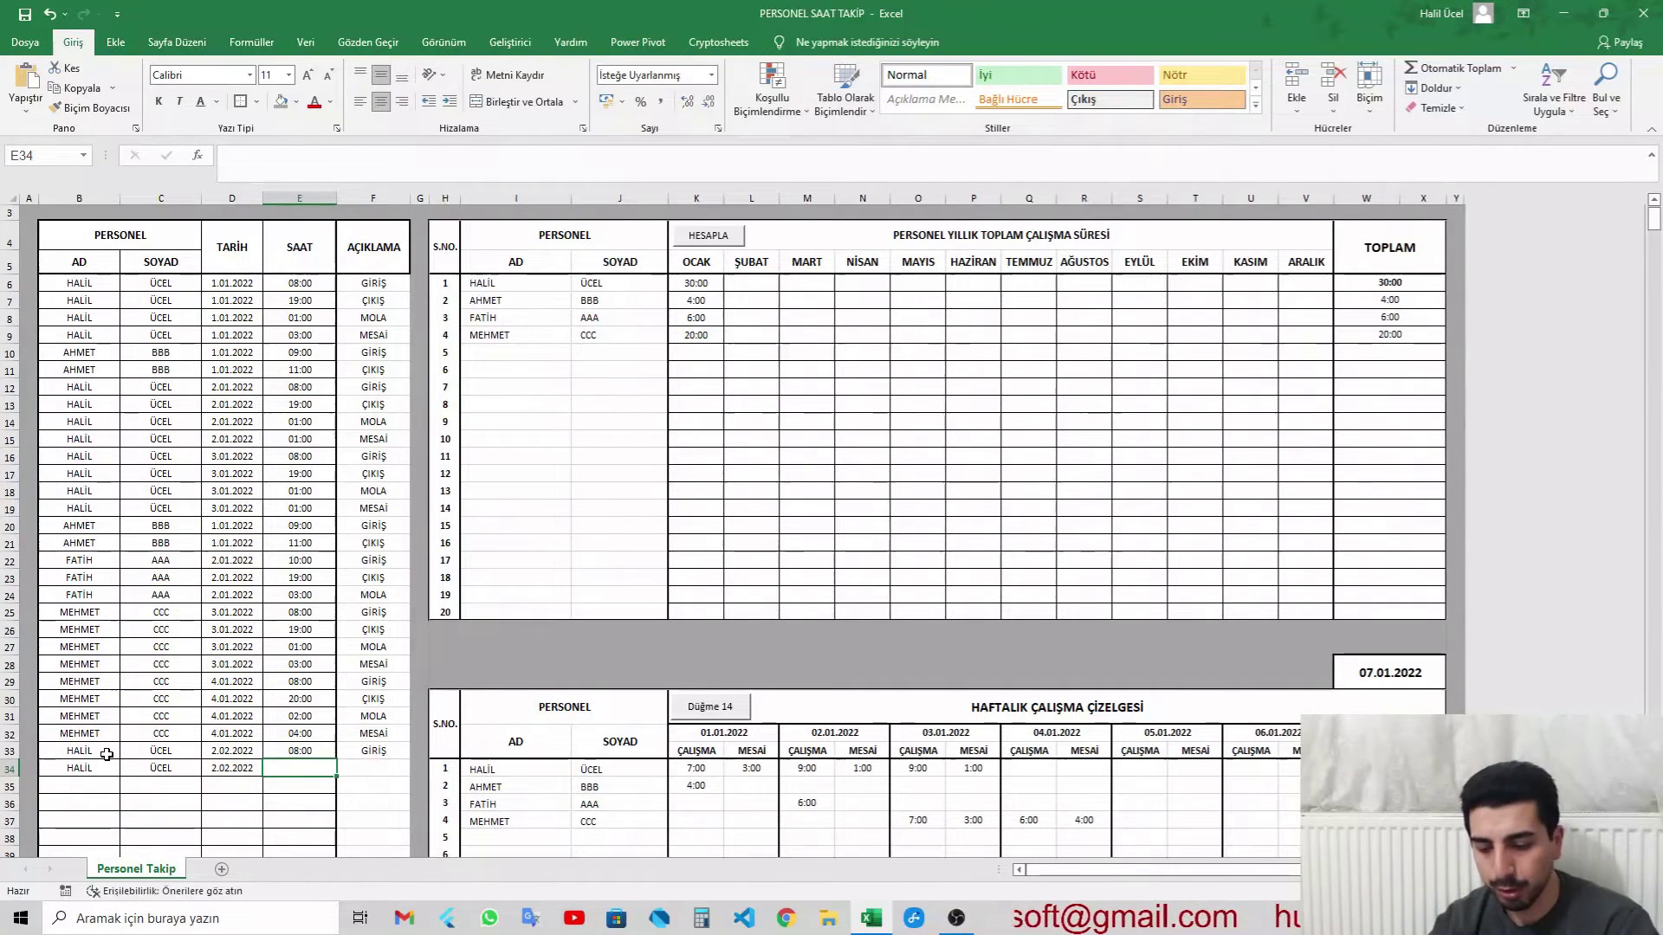
{"action": "type", "text": "17:00"}
{"action": "key", "text": "Tab"}
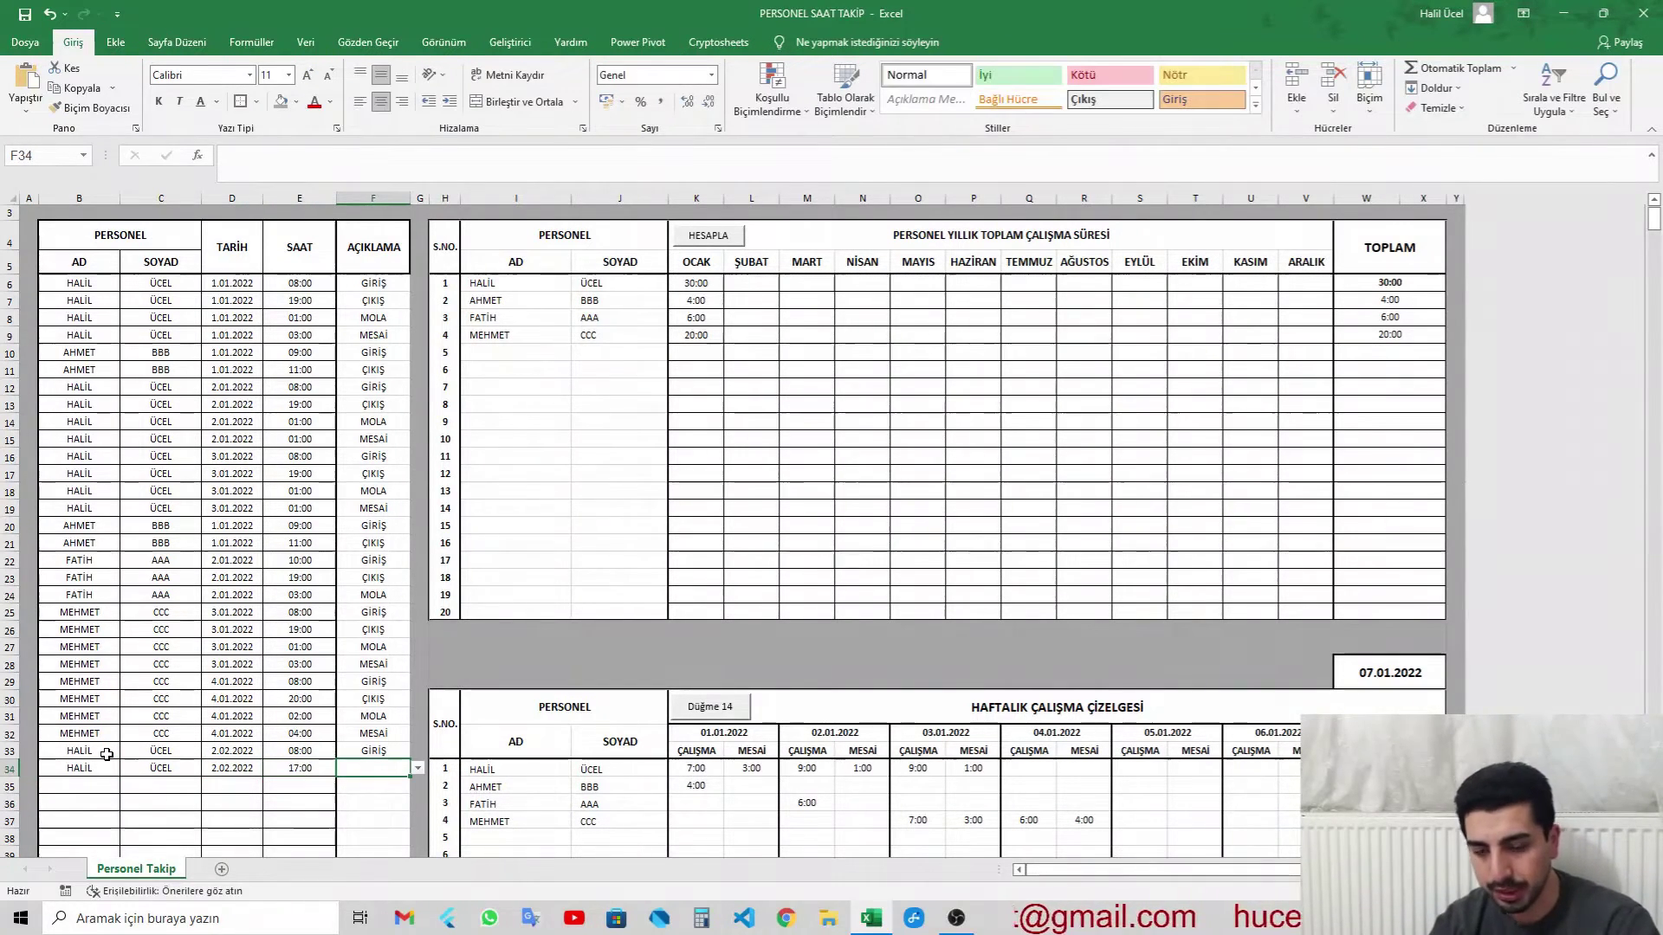
{"action": "type", "text": "ÇIKIŞ"}
{"action": "key", "text": "Return"}
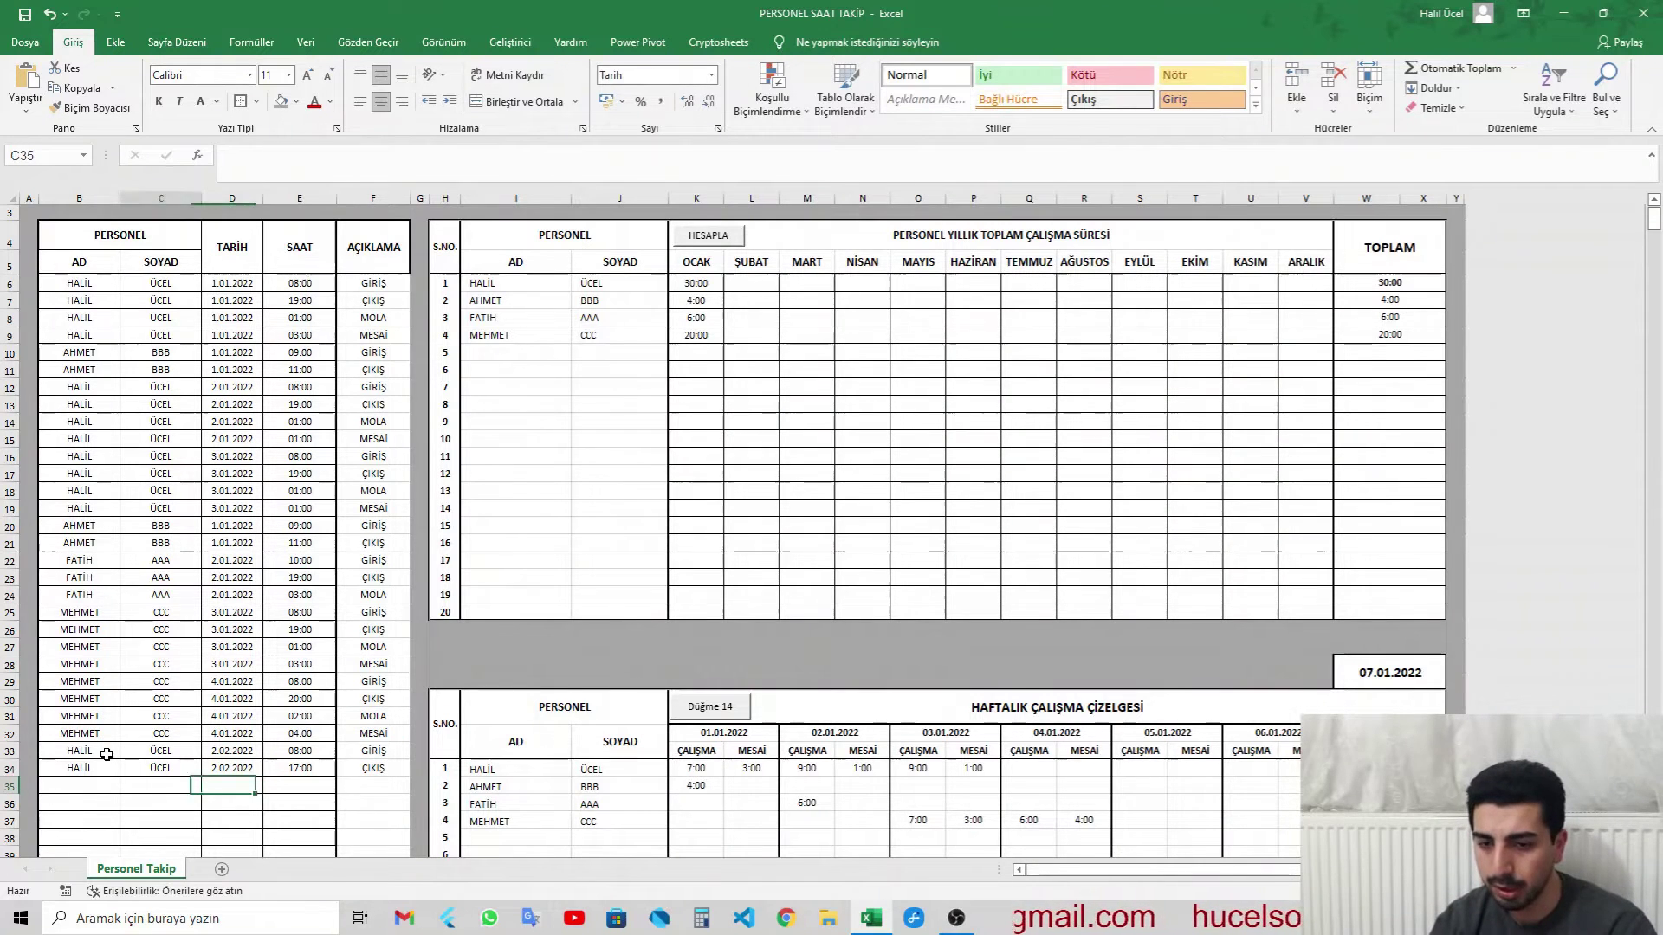
Step: Log the 01:00 MOLA entry for 2.02.2022 in row 35
{"action": "type", "text": "H"}
{"action": "key", "text": "Tab"}
{"action": "type", "text": "Ü"}
{"action": "key", "text": "Tab"}
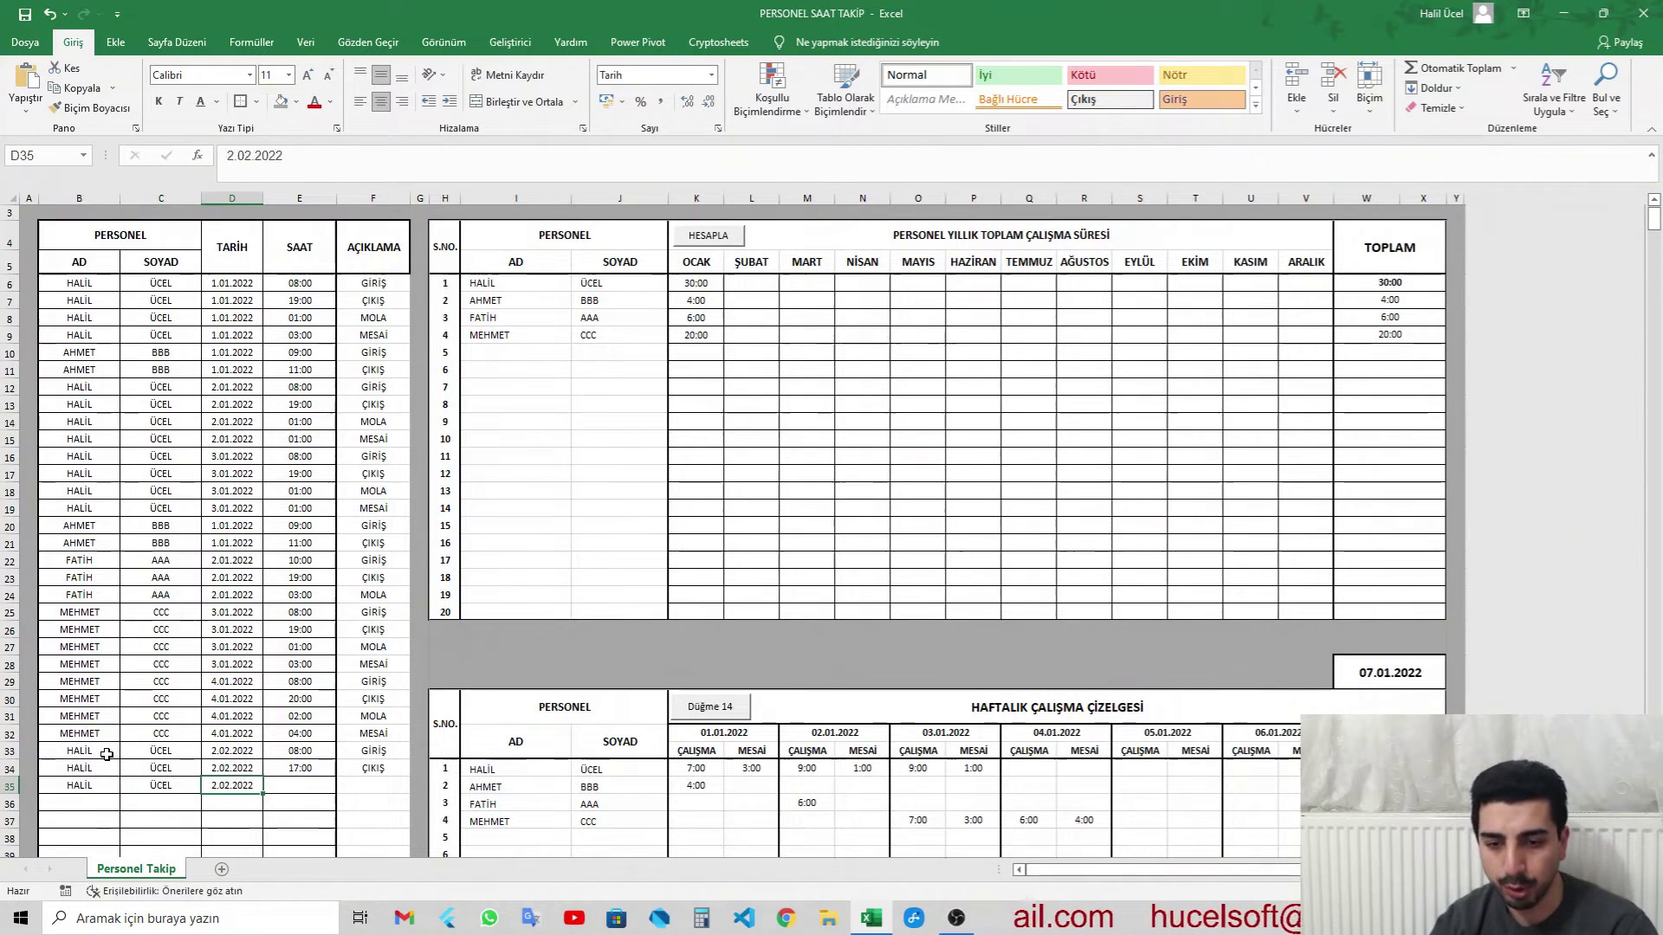
{"action": "key", "text": "Tab"}
{"action": "type", "text": "01:00"}
{"action": "key", "text": "Tab"}
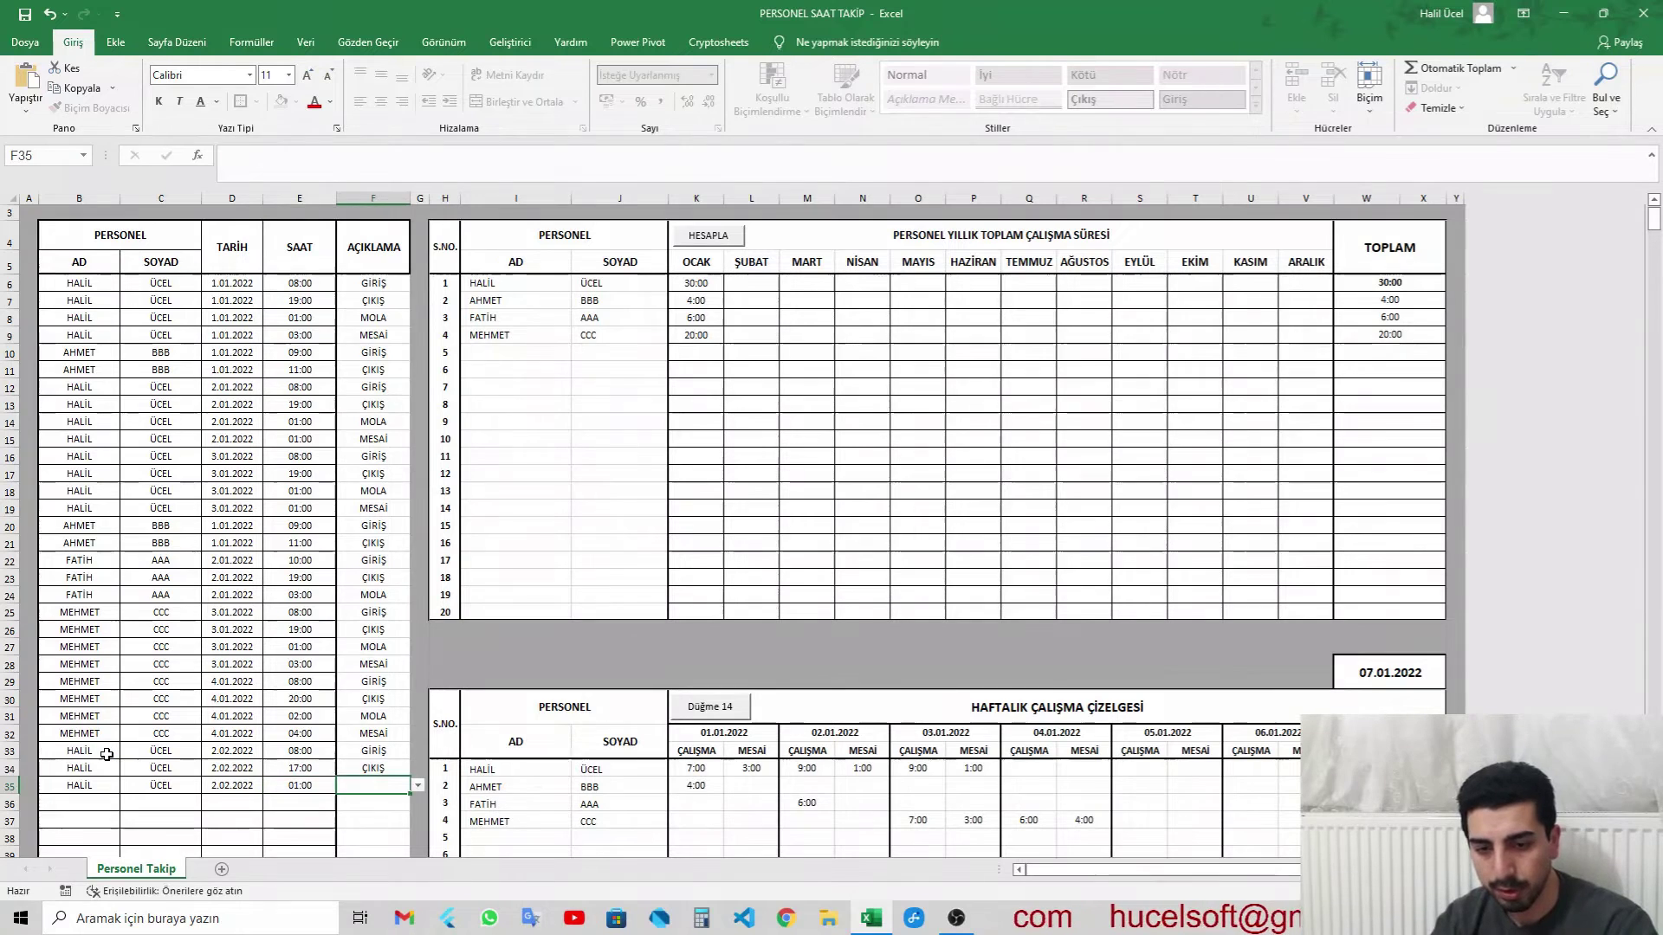
{"action": "type", "text": "MOLA"}
{"action": "key", "text": "Tab"}
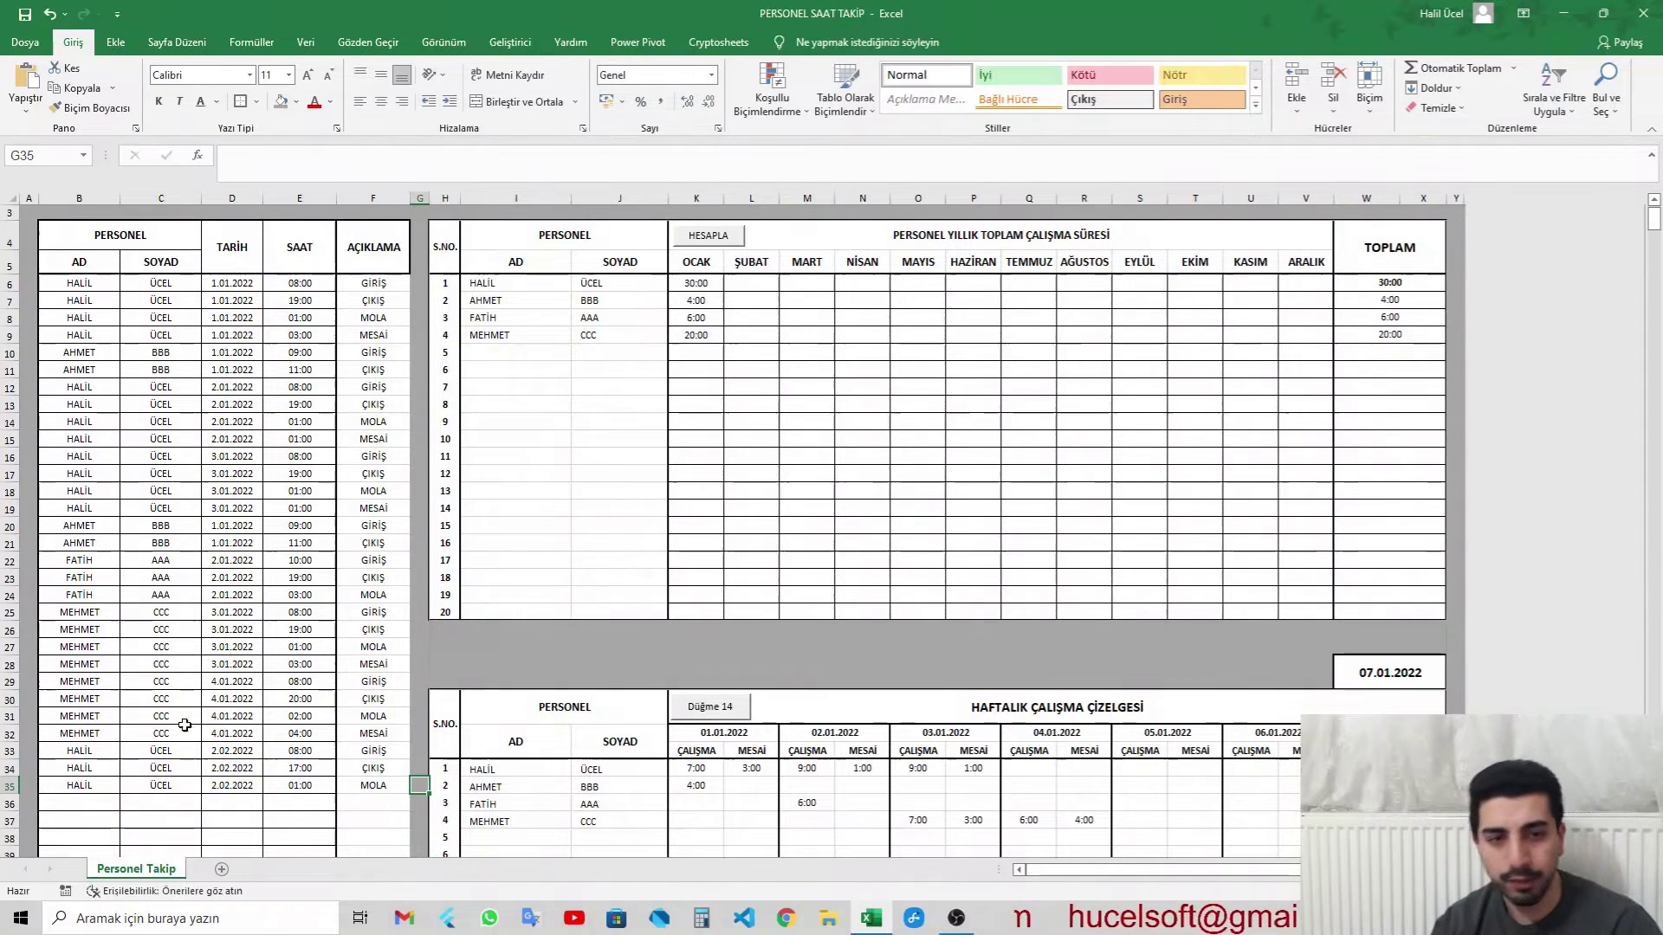
Step: Rerun HESAPLA for 8:00 under ŞUBAT and a 38:00 yearly total, then refresh the weekly schedule
{"action": "left_click", "coordinate": [700, 244]}
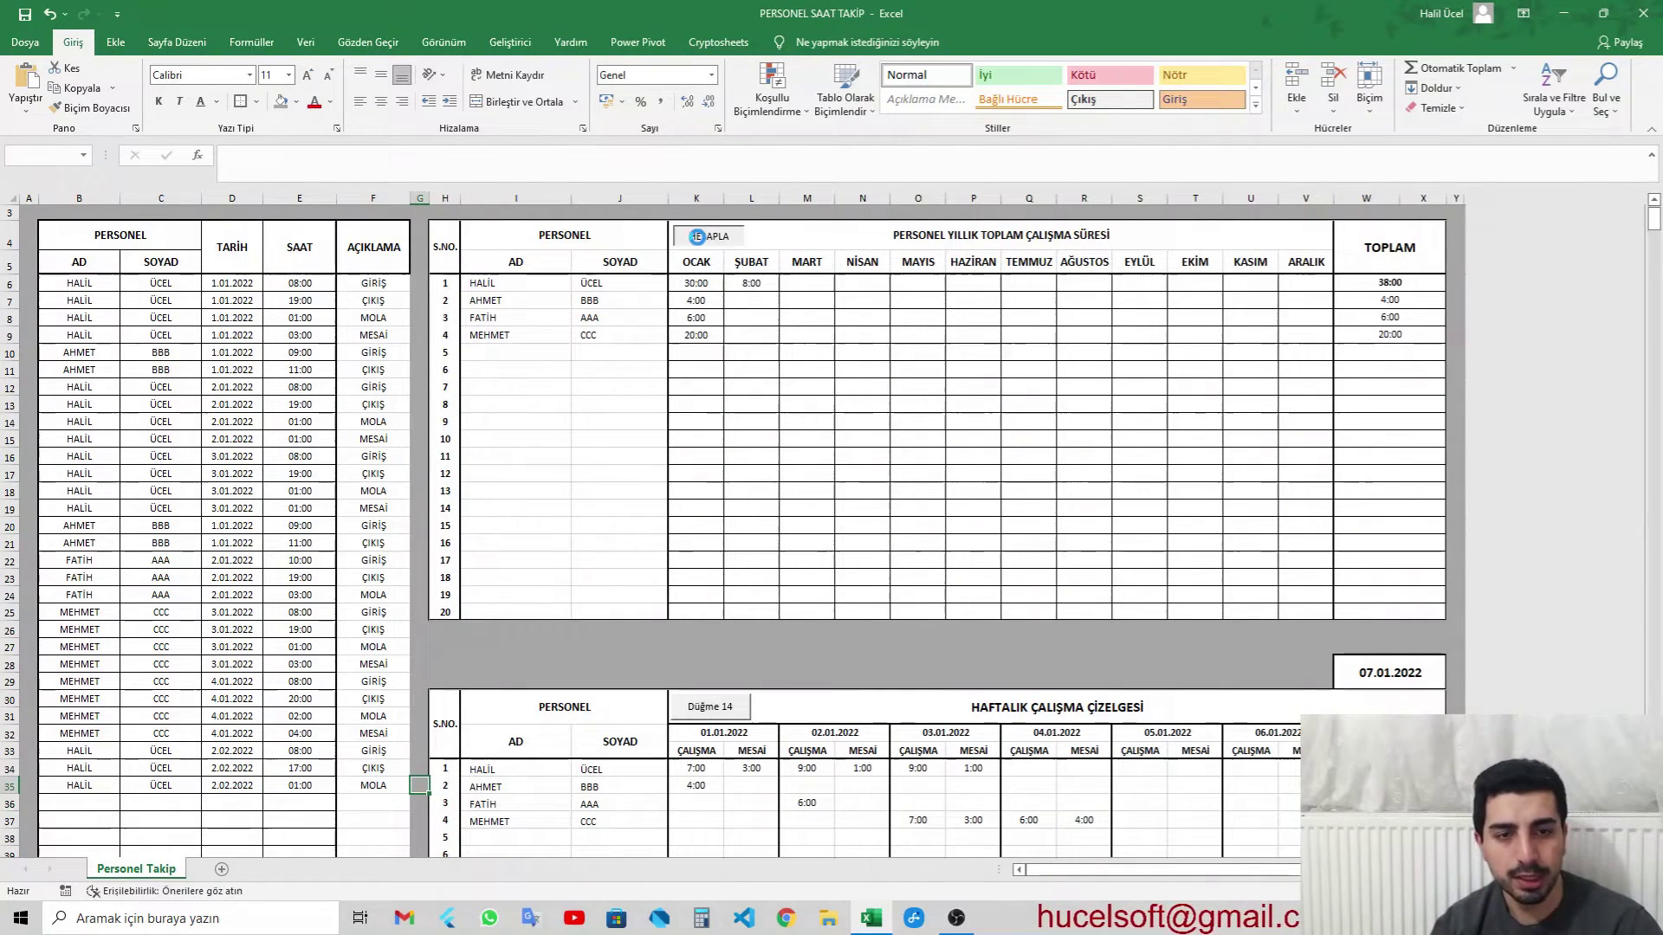
{"action": "left_click", "coordinate": [746, 286]}
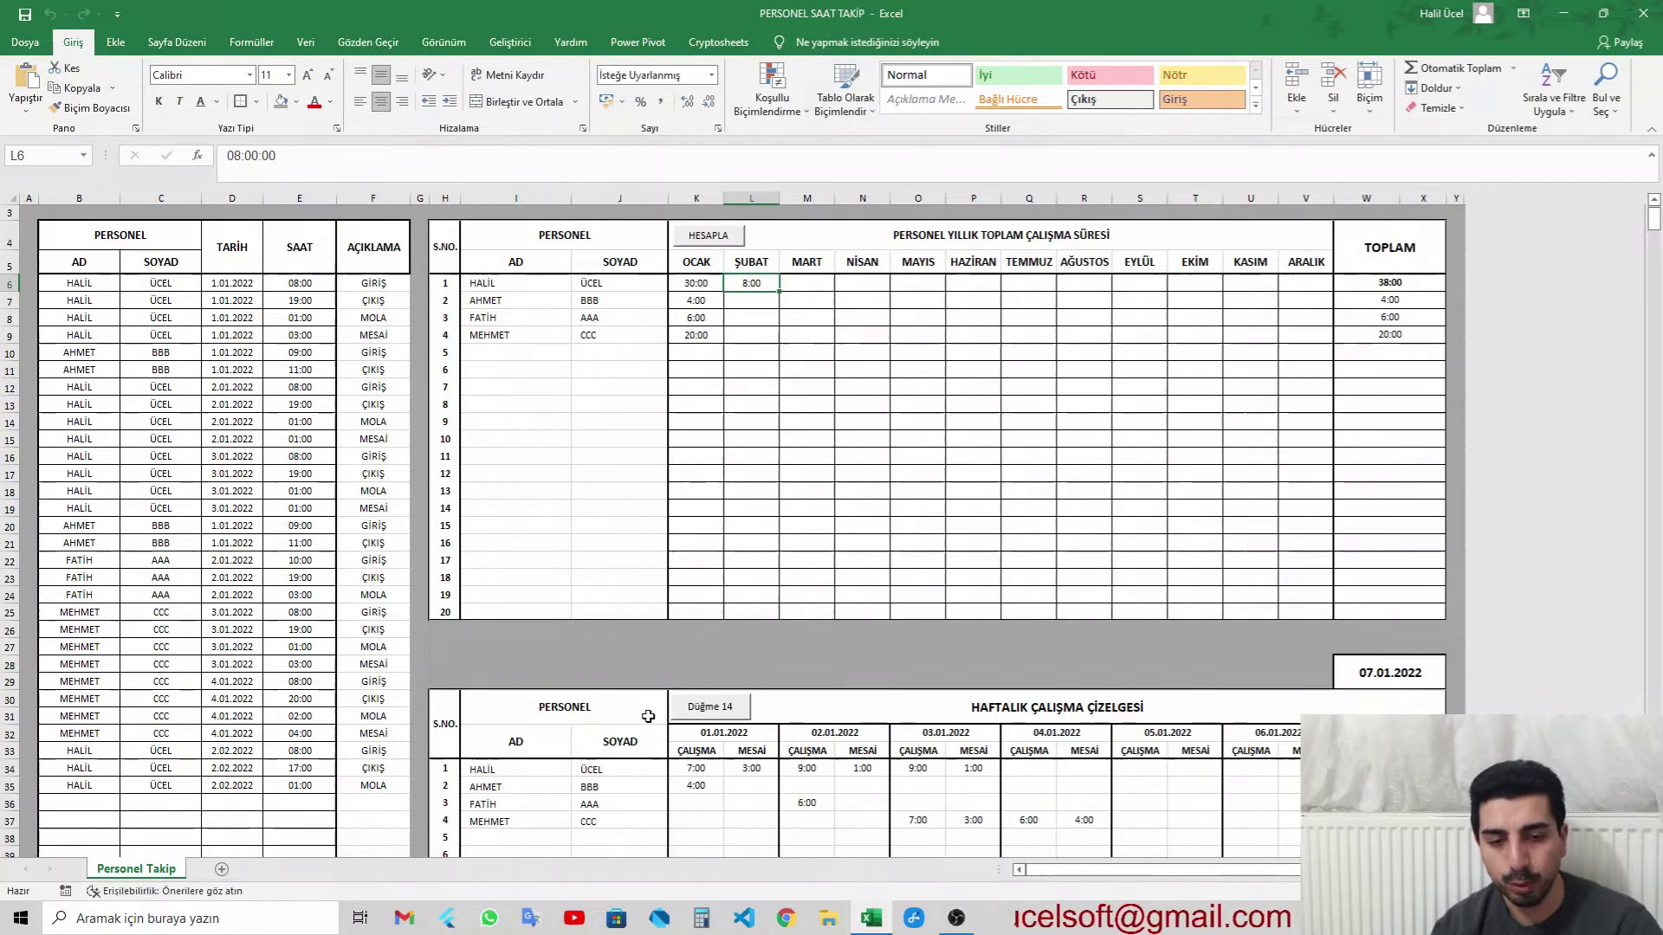
{"action": "left_click", "coordinate": [905, 543]}
{"action": "scroll", "coordinate": [811, 600], "scroll_direction": "down", "scroll_amount": 3}
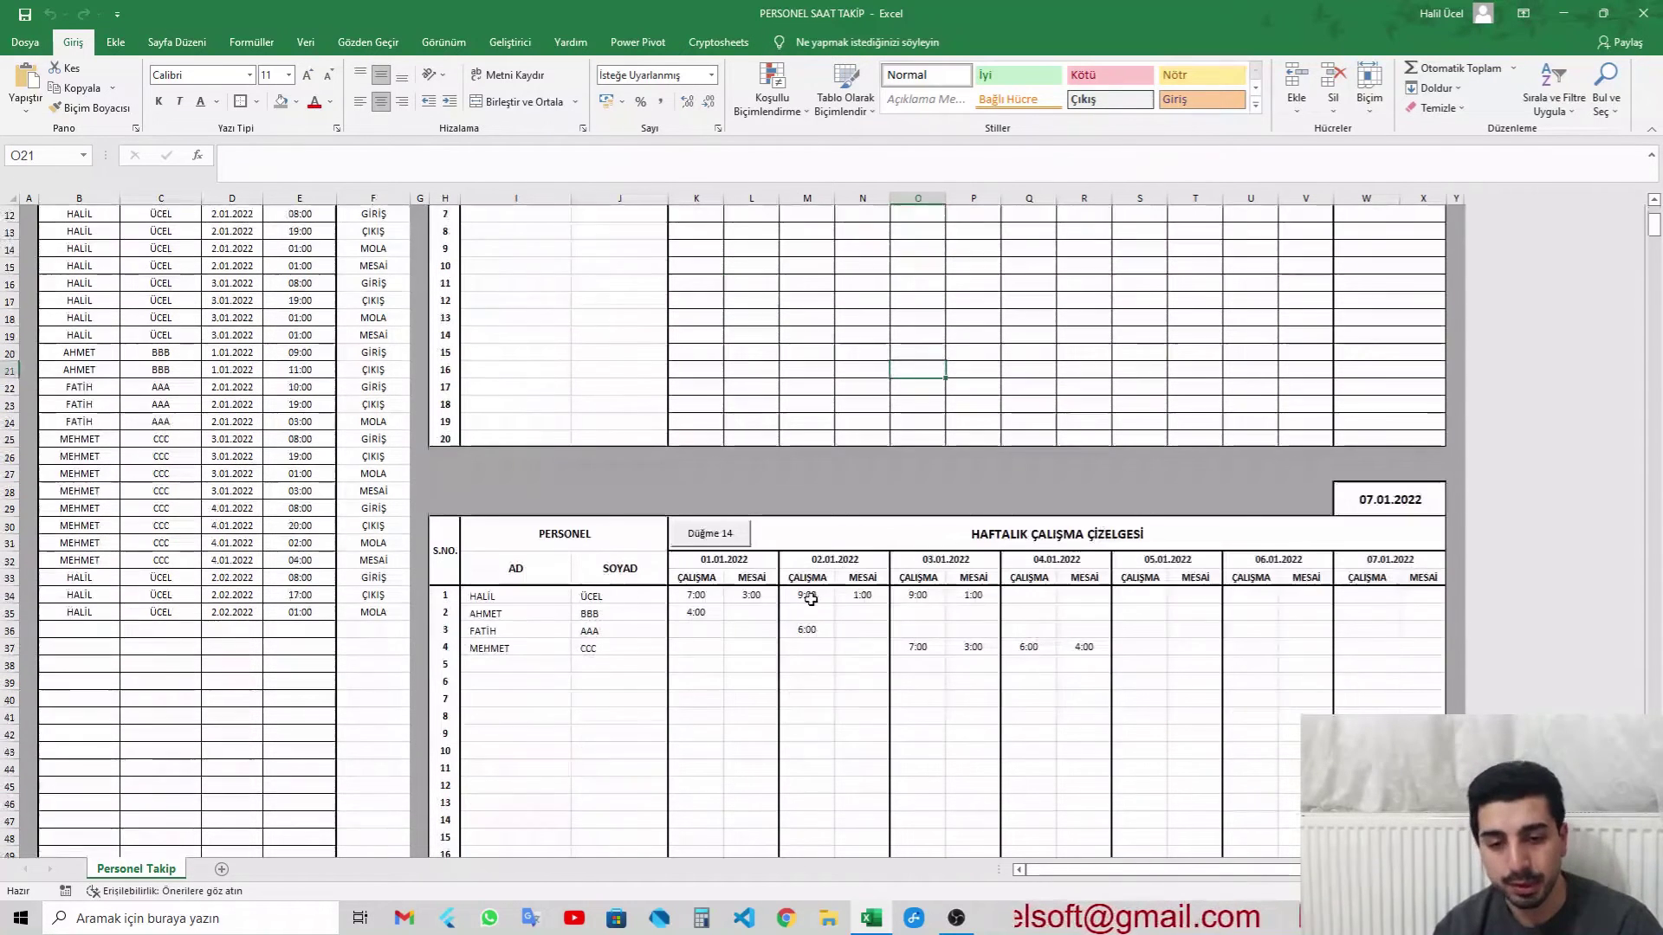
{"action": "left_click", "coordinate": [710, 535]}
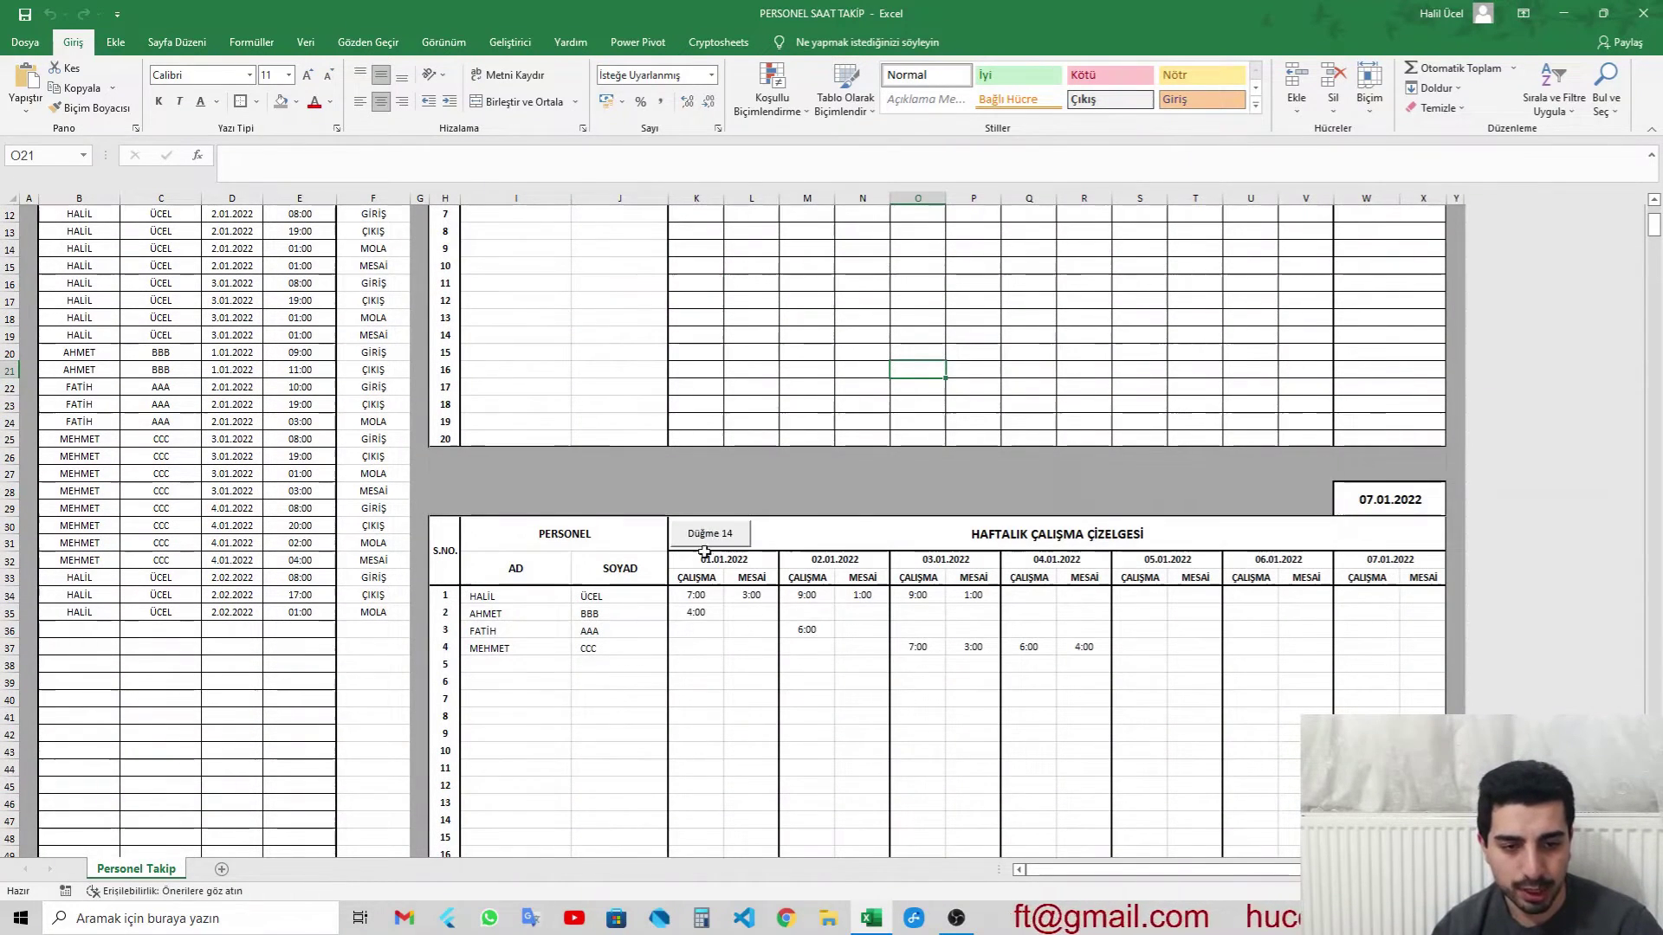
{"action": "left_click", "coordinate": [1384, 504]}
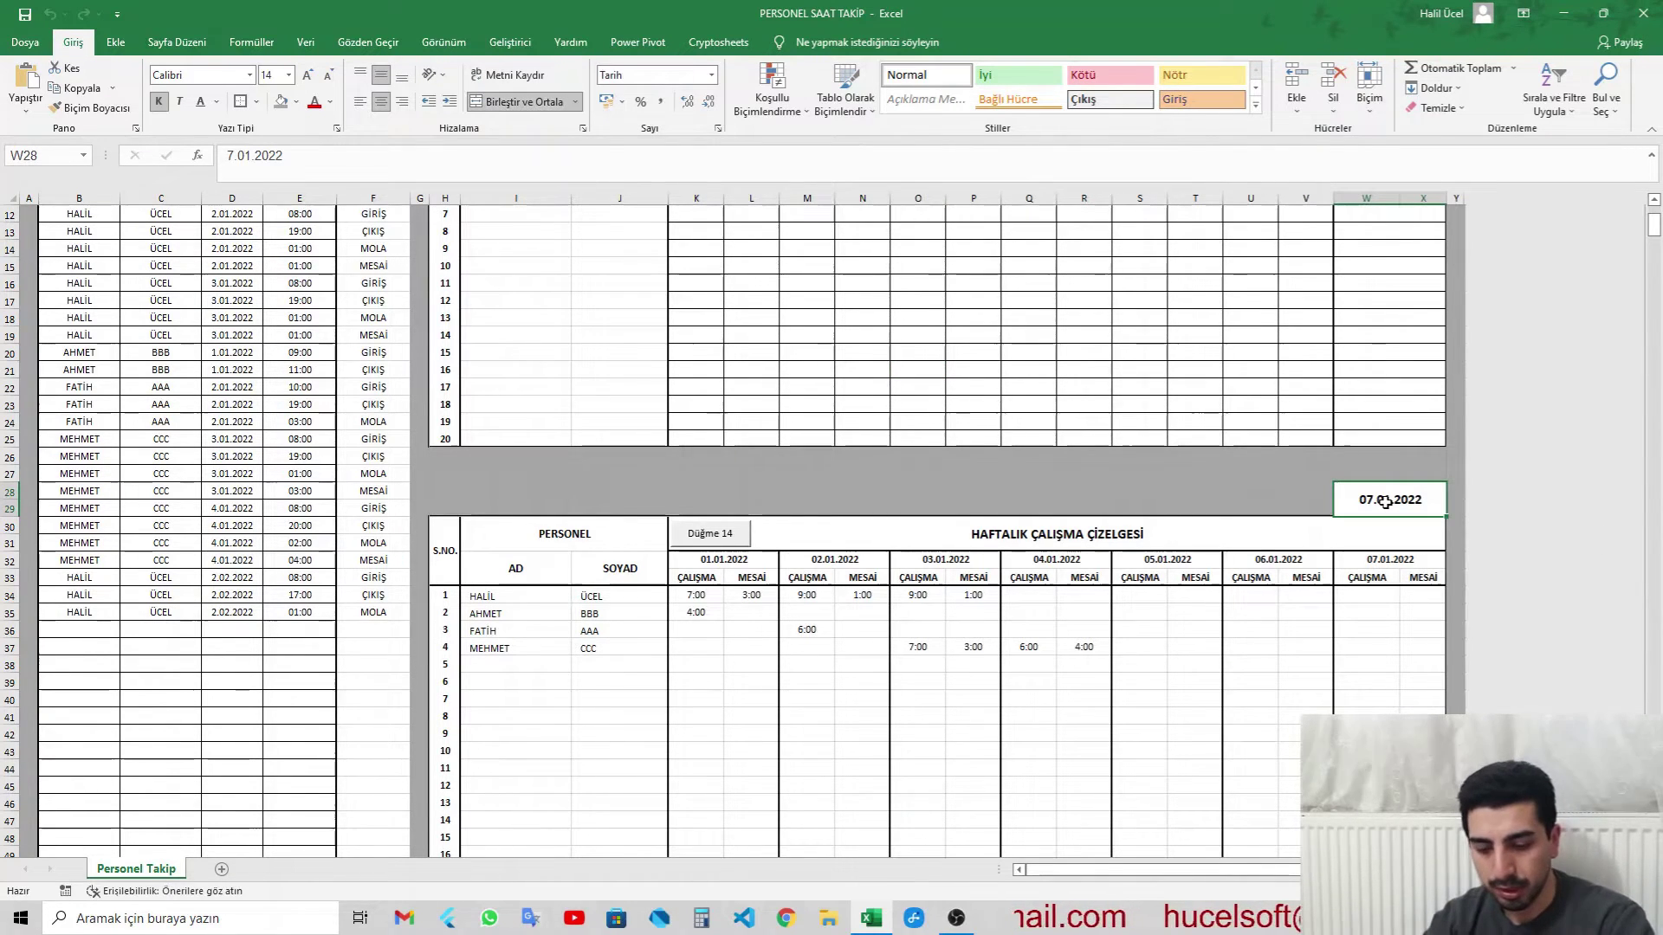
Step: Set W28 to 05.02.2022 and refresh the weekly table, showing 8:00 work on 02.02.2022
{"action": "type", "text": "05."}
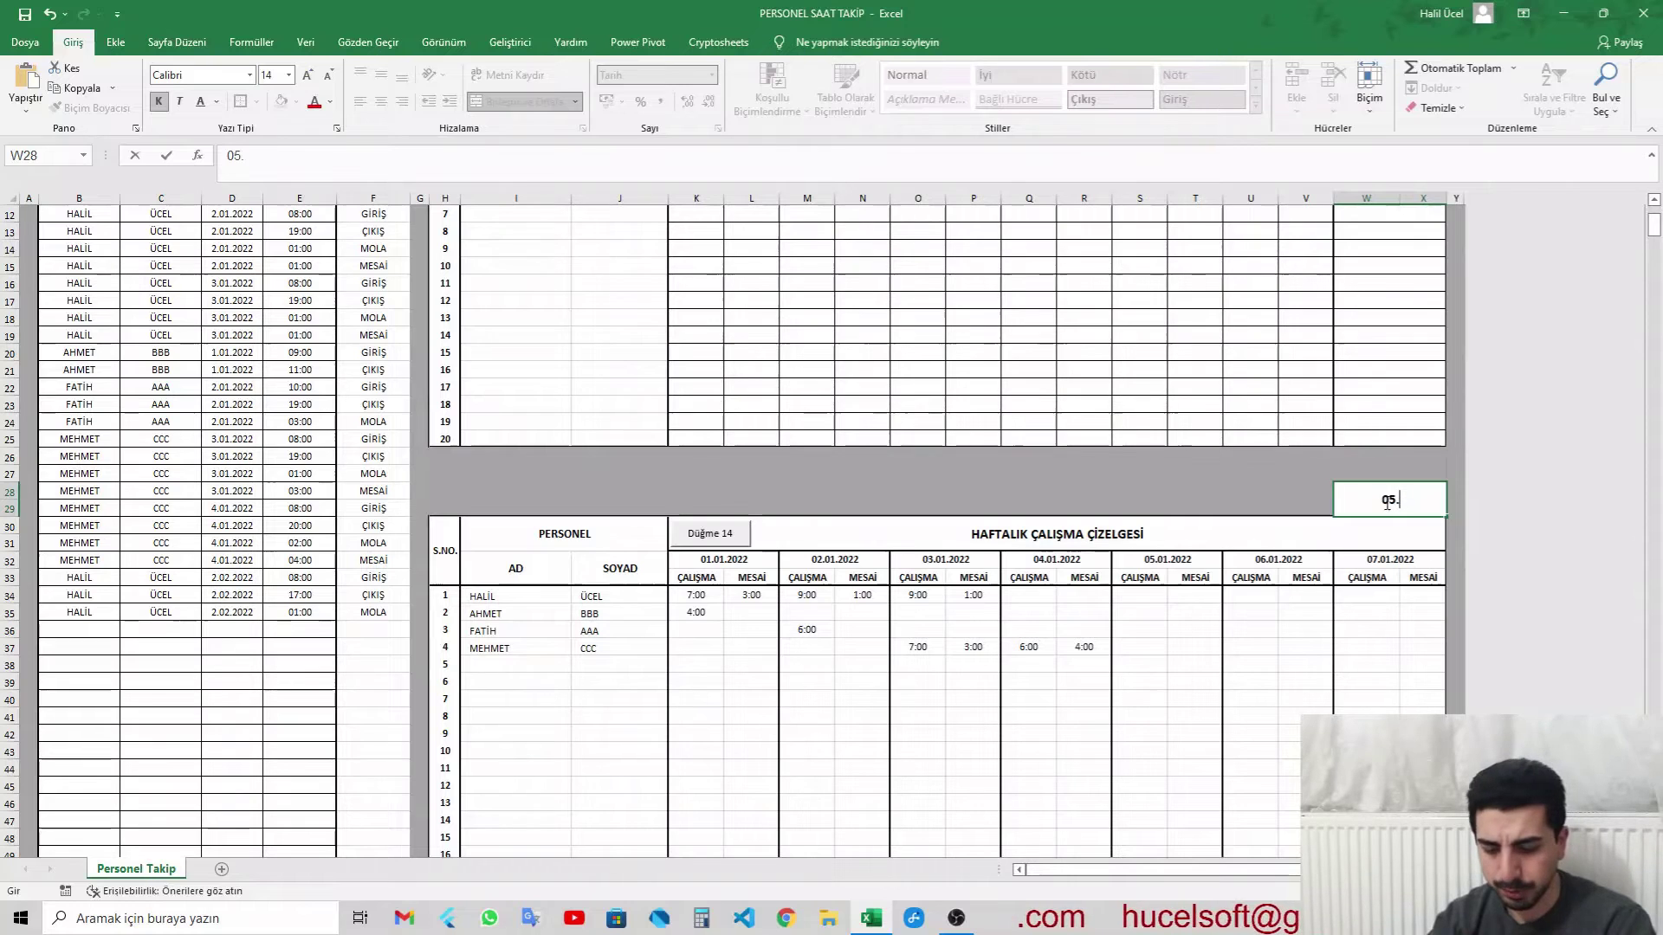
{"action": "type", "text": "02.2022"}
{"action": "key", "text": "Return"}
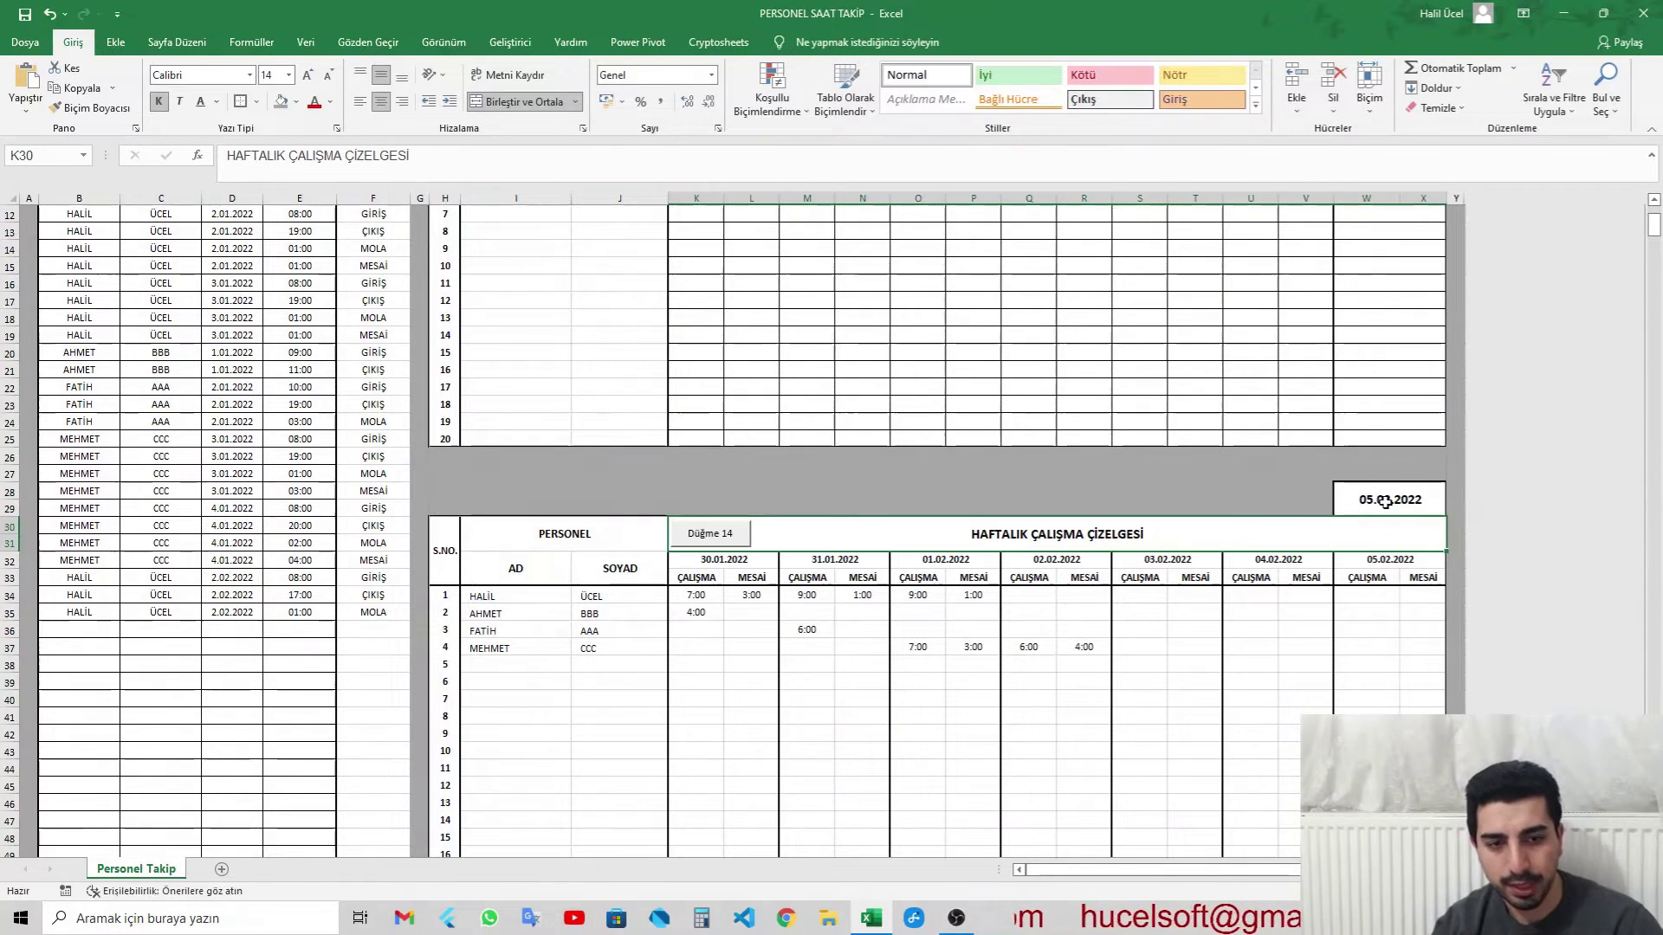
{"action": "left_click", "coordinate": [718, 537]}
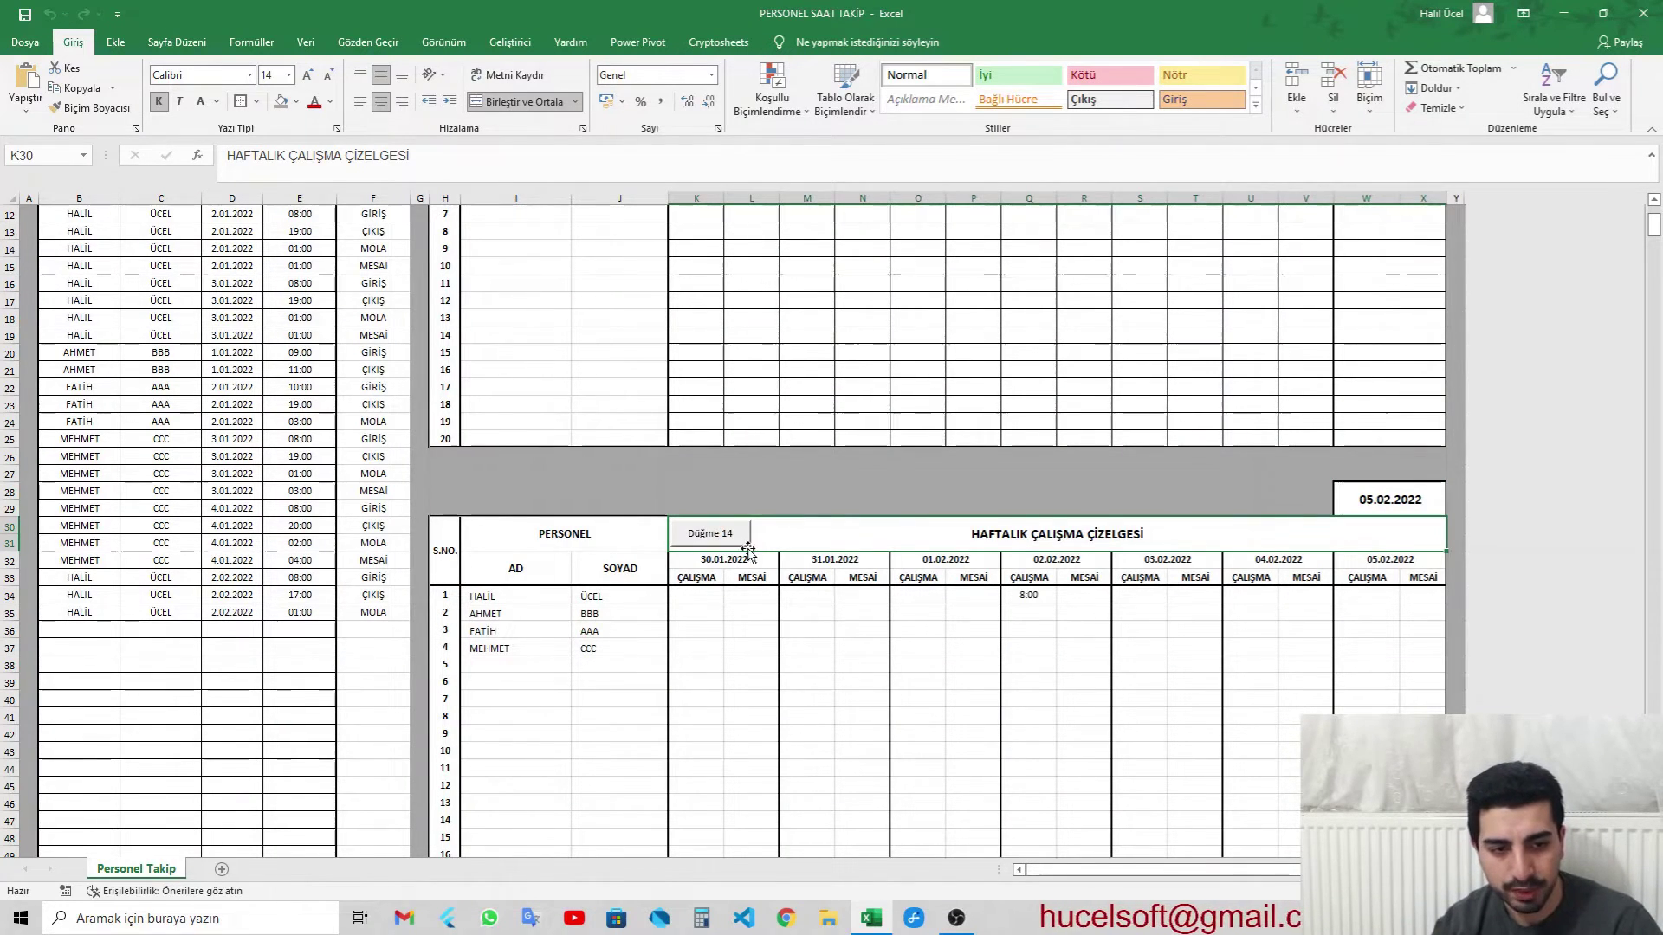
{"action": "left_click", "coordinate": [1057, 559]}
{"action": "left_click", "coordinate": [1030, 596]}
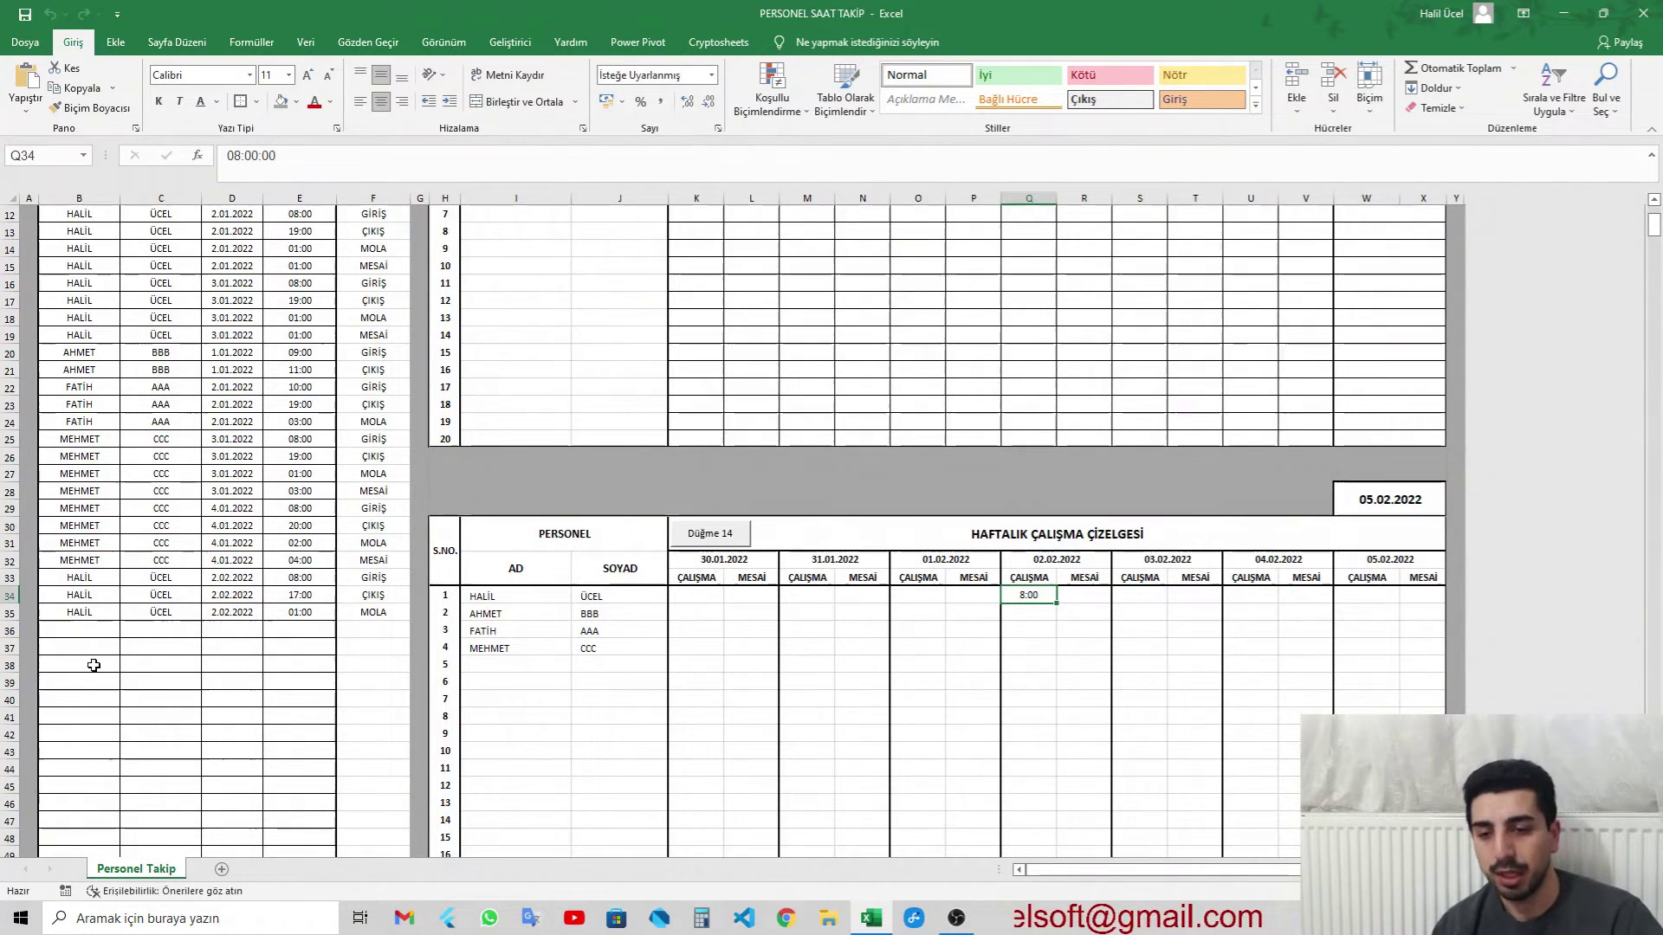
{"action": "left_click", "coordinate": [91, 630]}
{"action": "type", "text": "HALİL"}
{"action": "key", "text": "Tab"}
{"action": "type", "text": "ÜCEL"}
{"action": "key", "text": "Tab"}
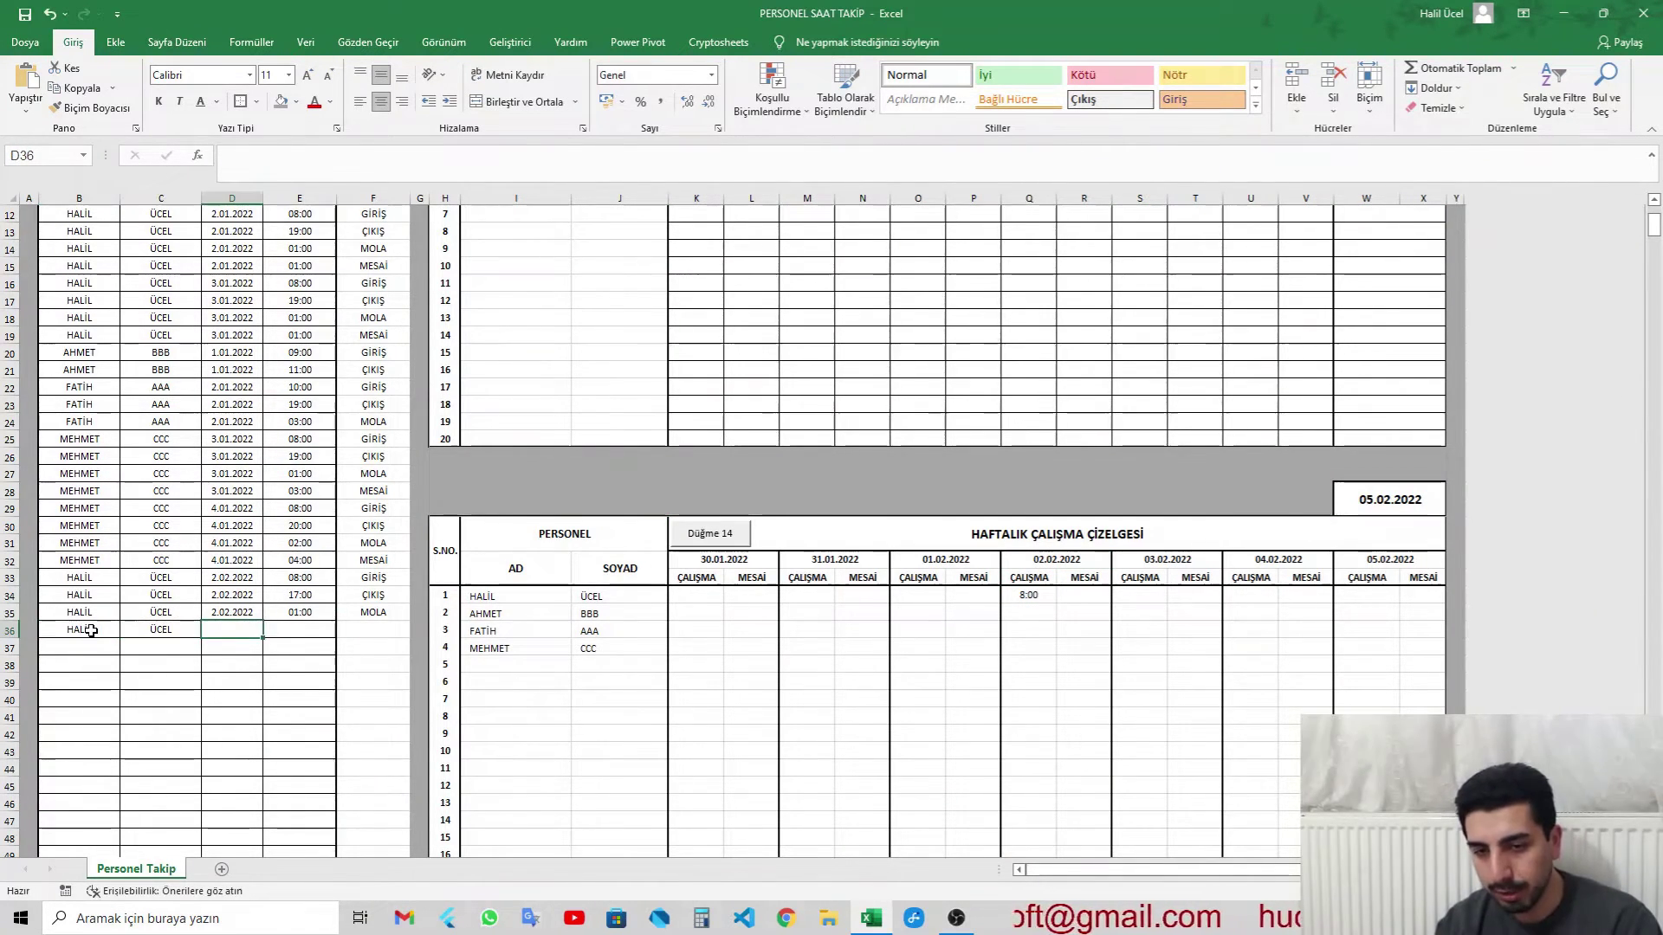
{"action": "type", "text": "2.02.2022"}
{"action": "key", "text": "Tab"}
{"action": "type", "text": "01:00"}
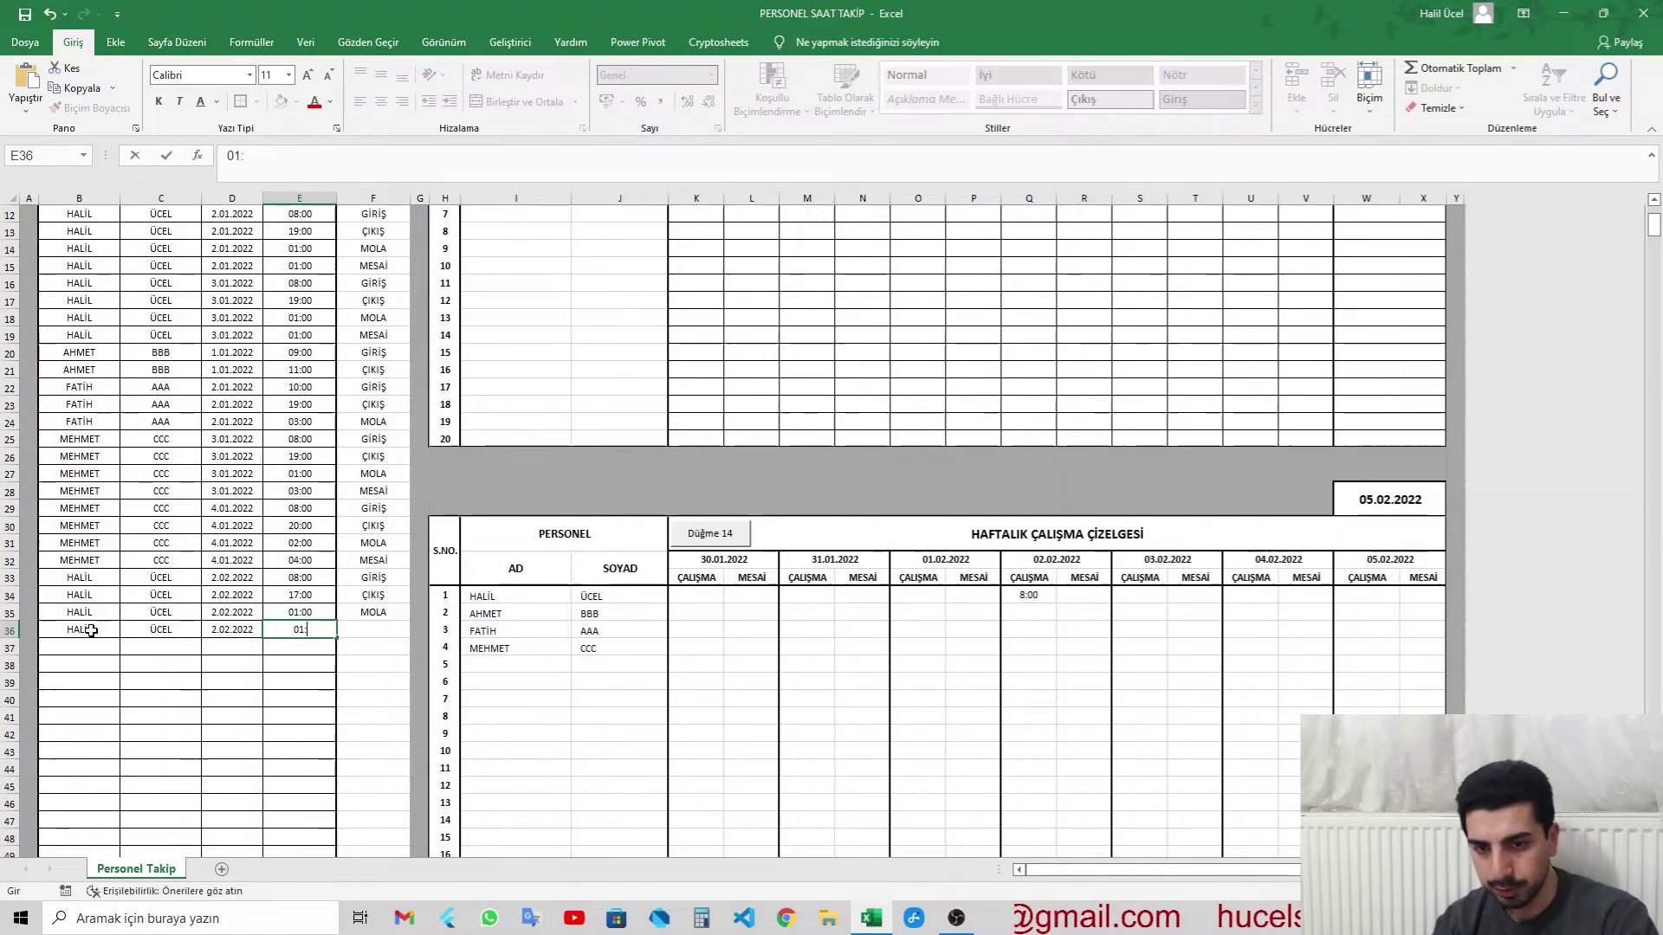
{"action": "key", "text": "Tab"}
{"action": "type", "text": "ME"}
{"action": "key", "text": "Tab"}
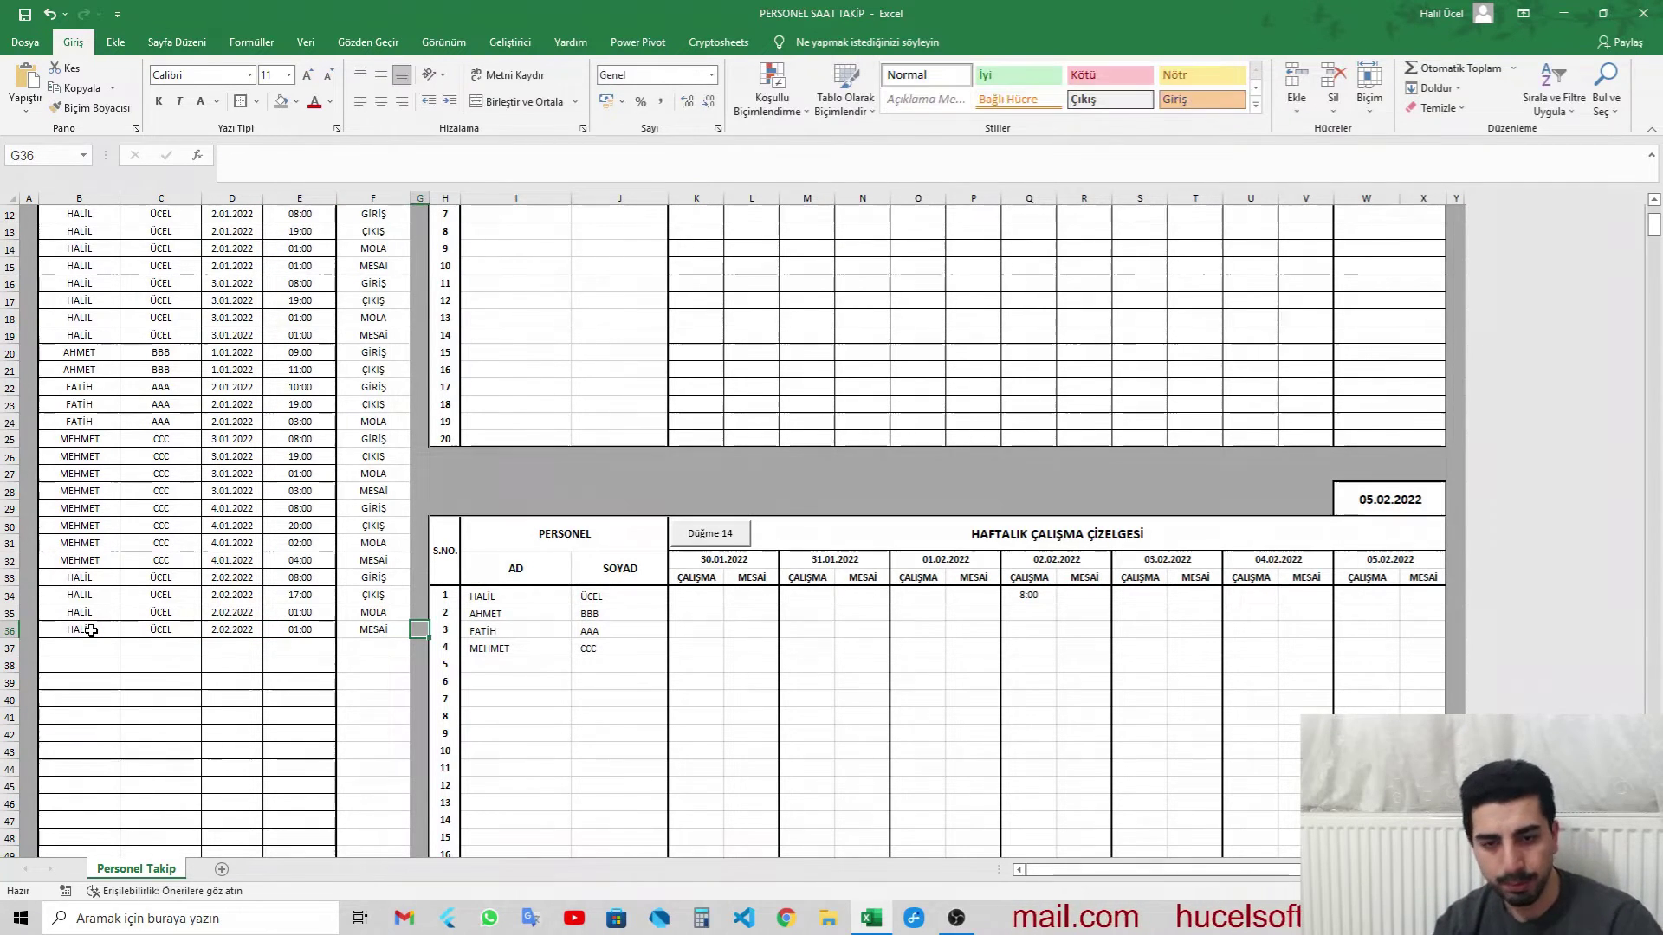
{"action": "left_click", "coordinate": [733, 543]}
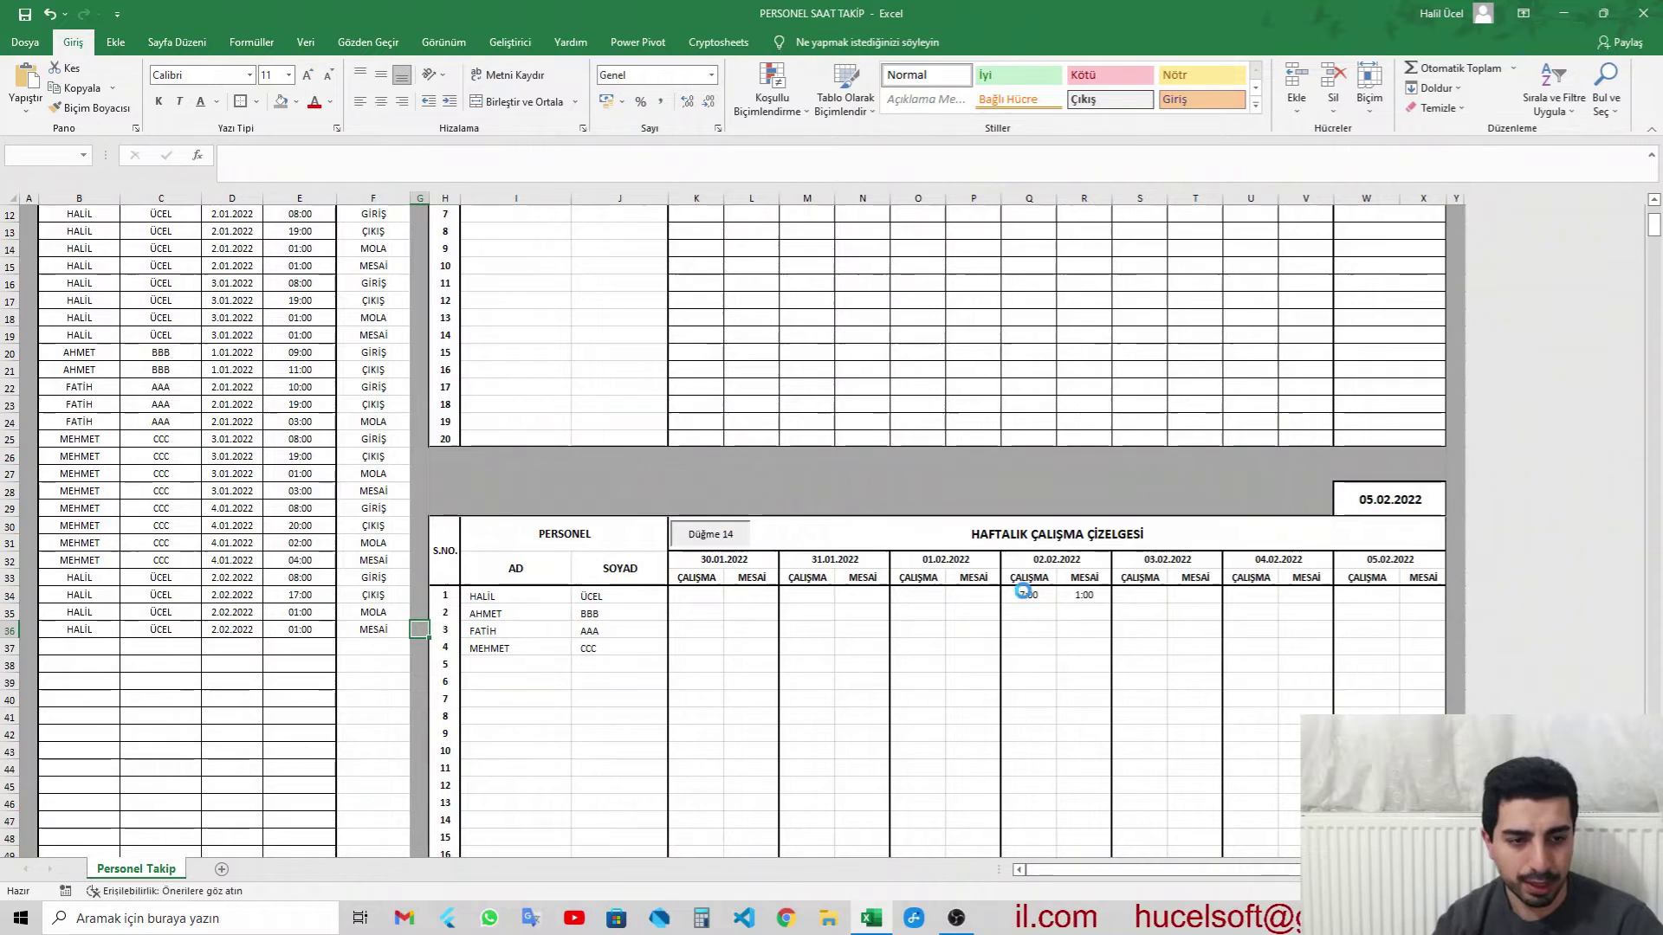
{"action": "left_click", "coordinate": [1060, 597]}
{"action": "left_click", "coordinate": [1051, 597]}
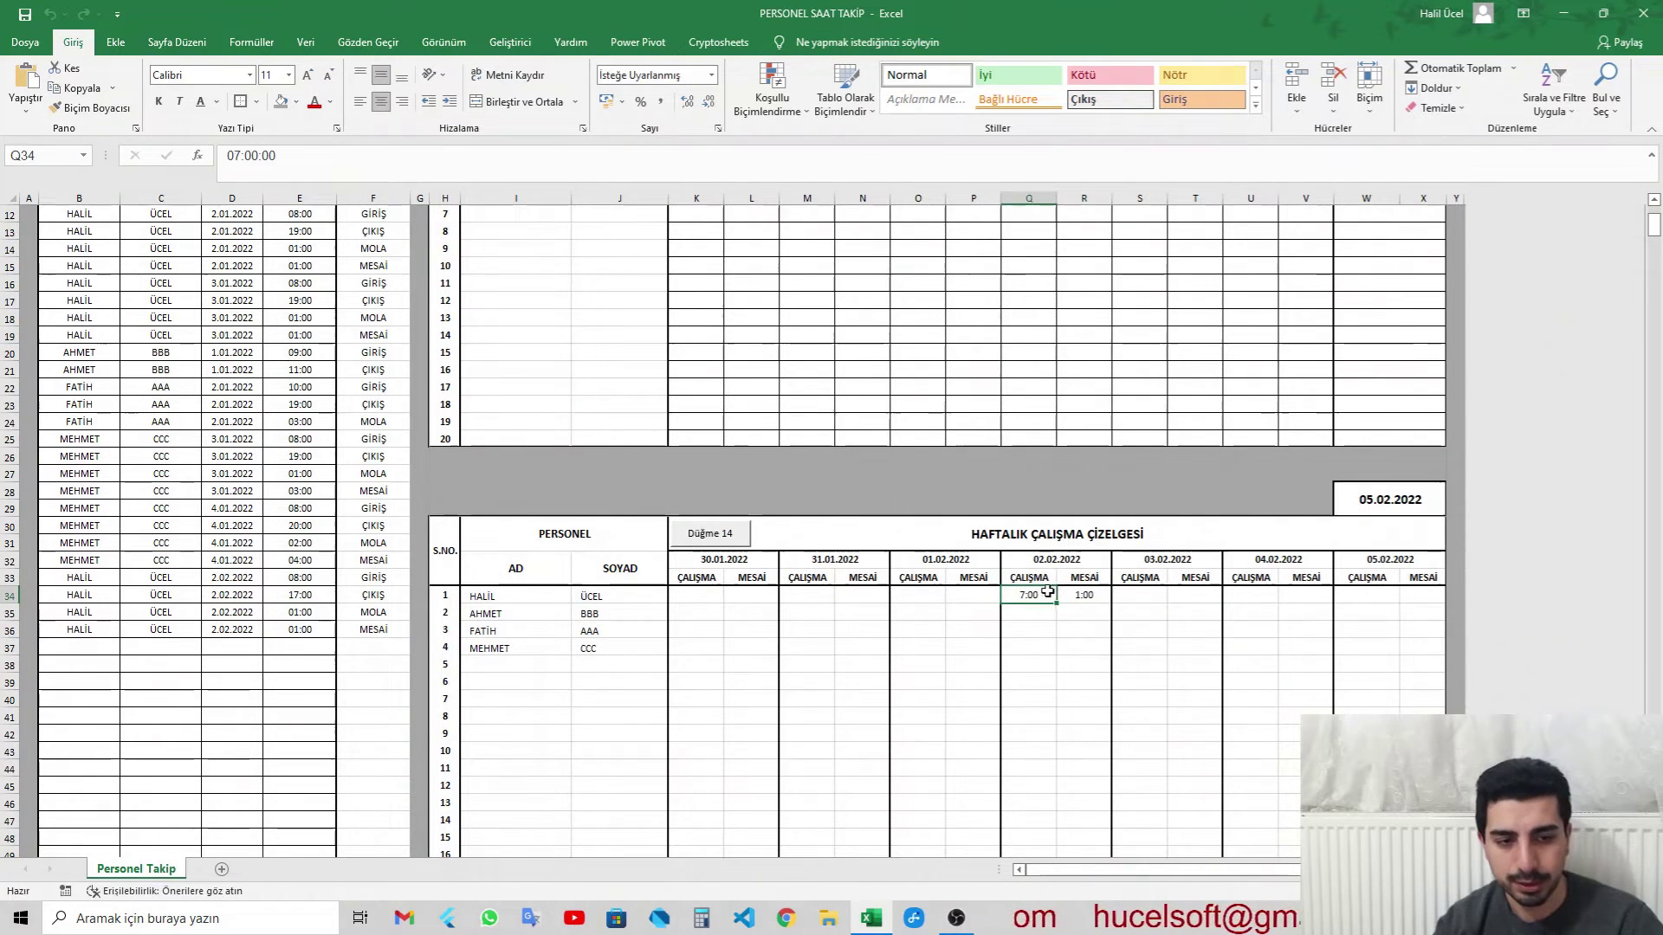
{"action": "left_click", "coordinate": [1062, 596]}
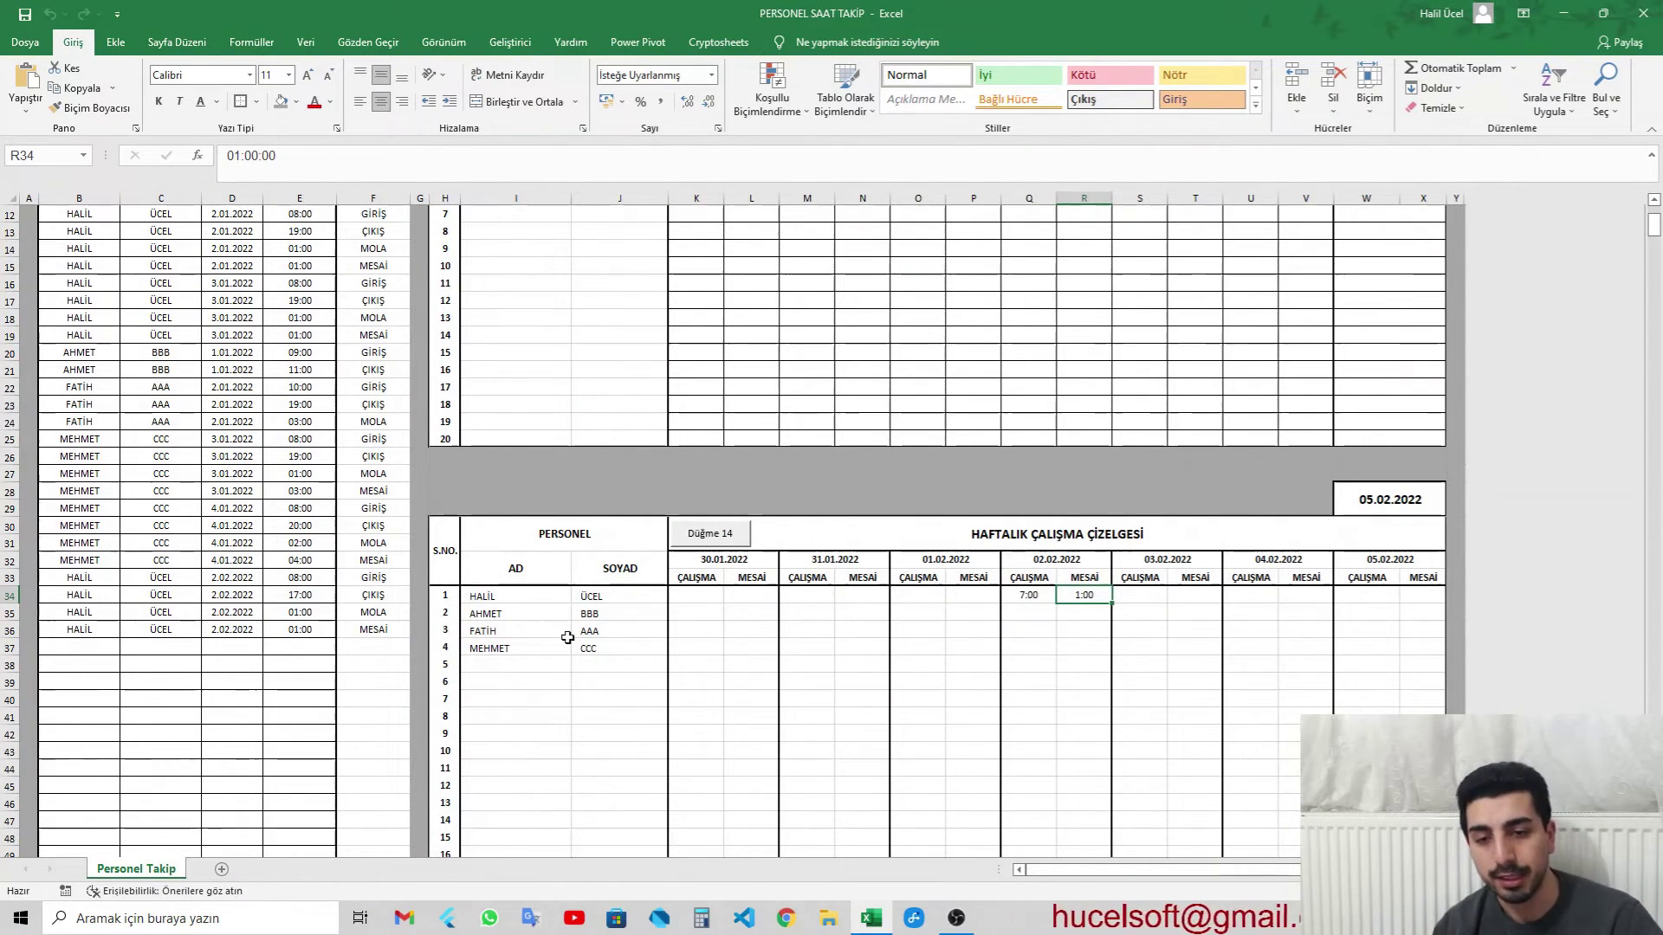
{"action": "left_click", "coordinate": [305, 664]}
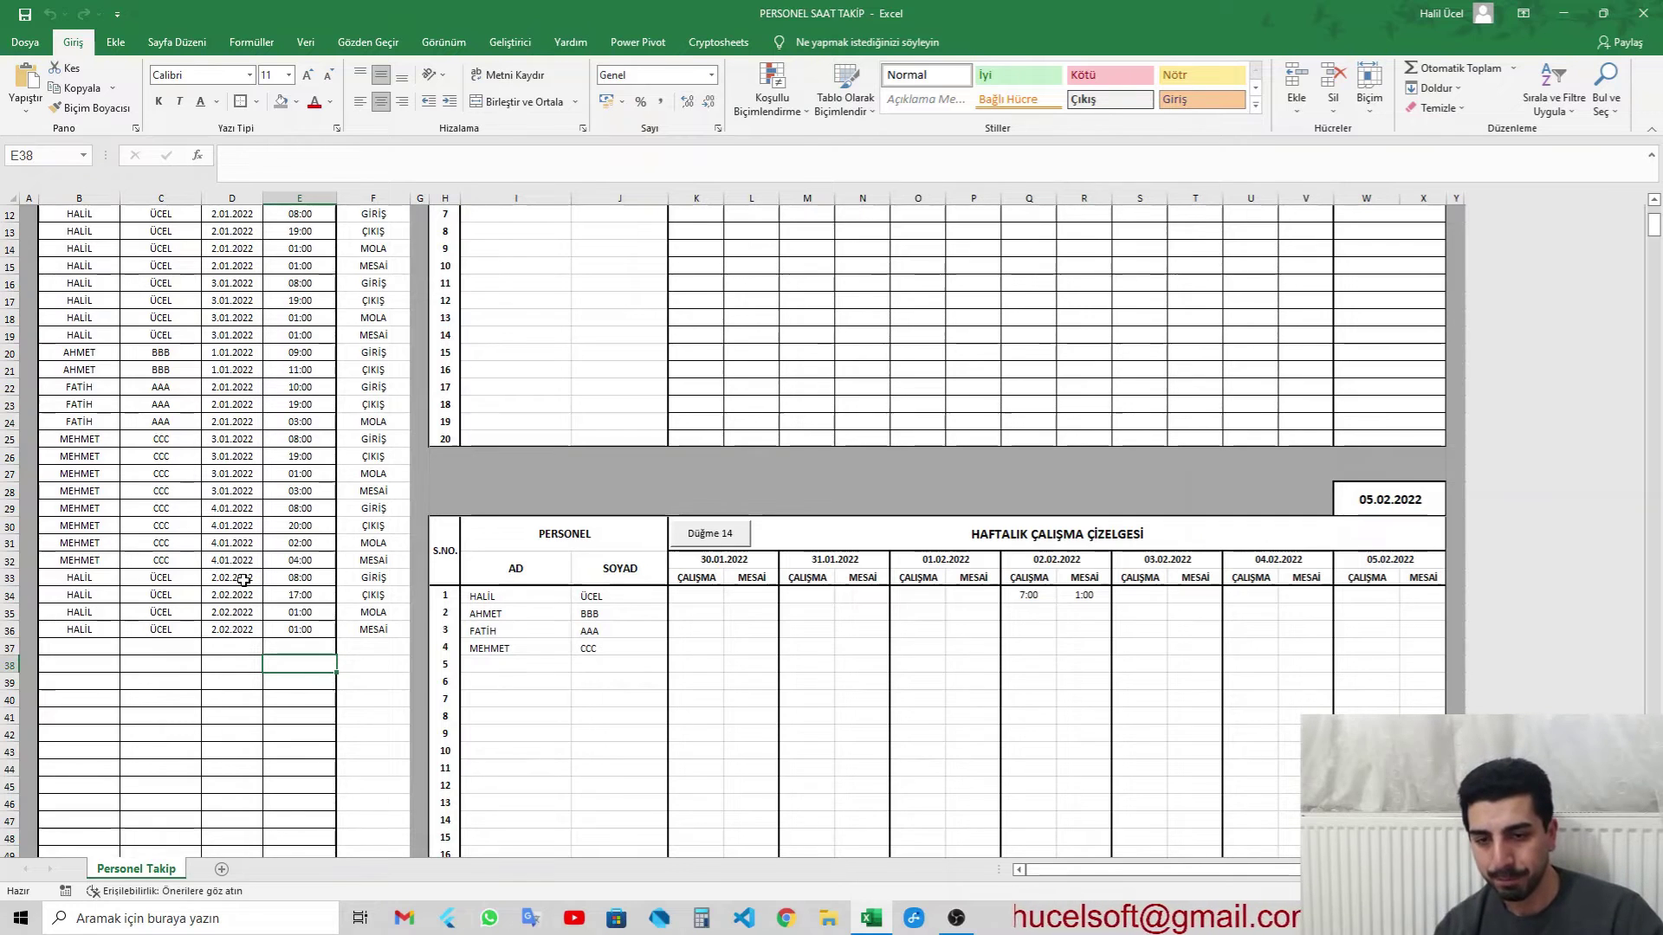
{"action": "left_click_drag", "start_coordinate": [295, 578], "coordinate": [298, 596]}
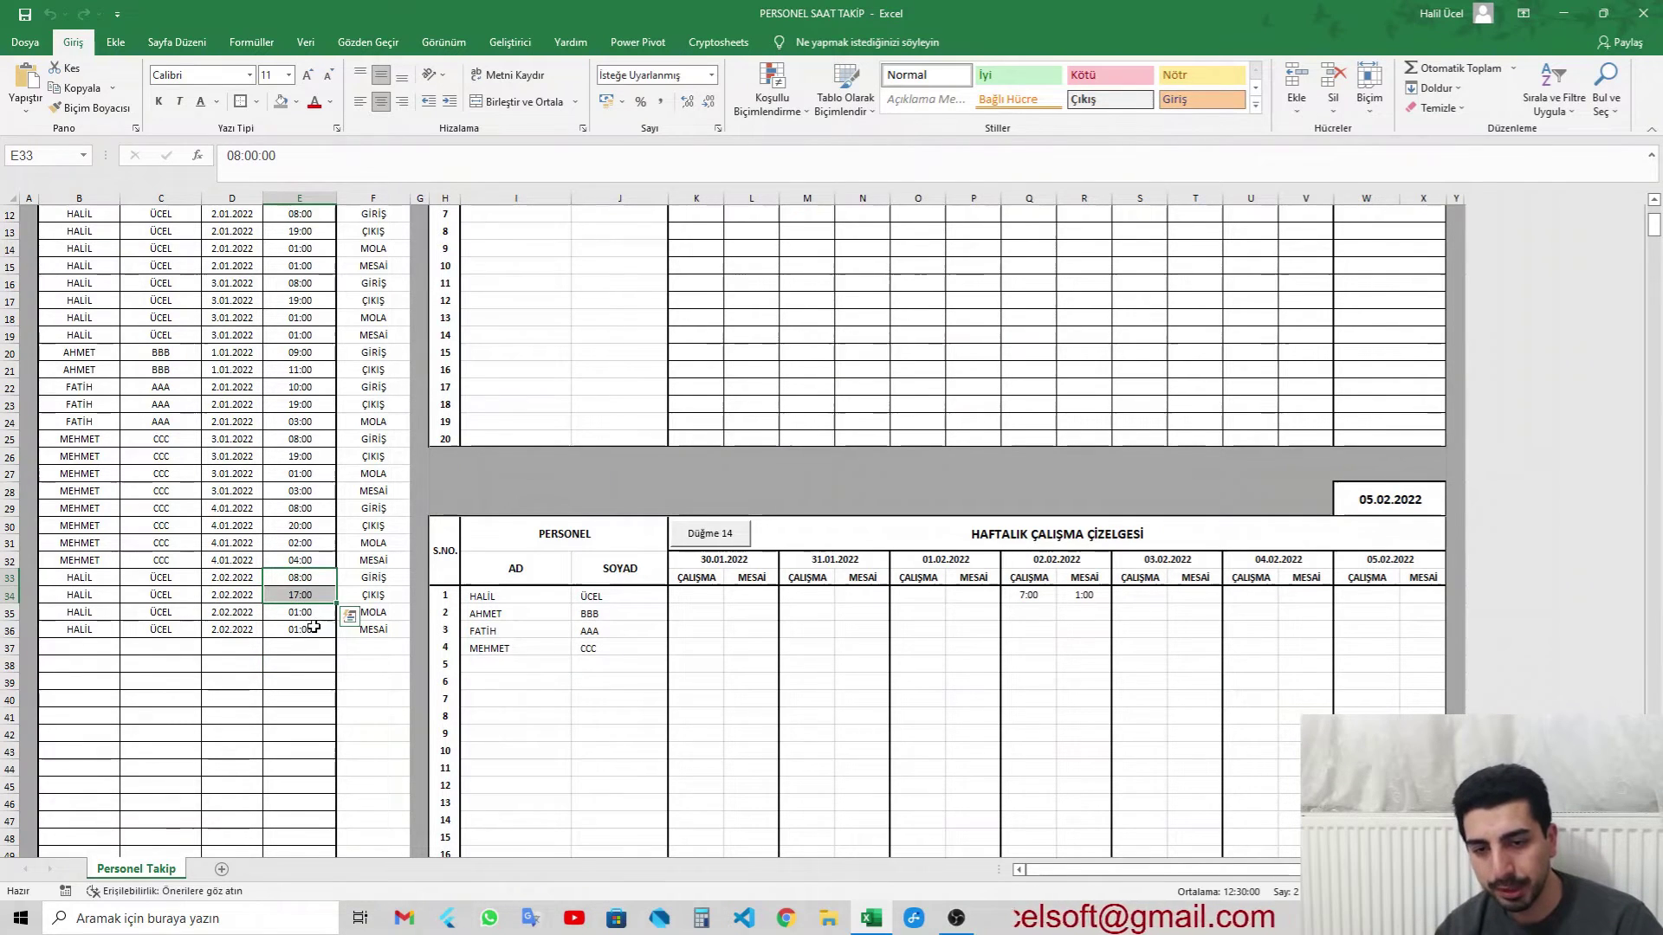
{"action": "left_click", "coordinate": [314, 627]}
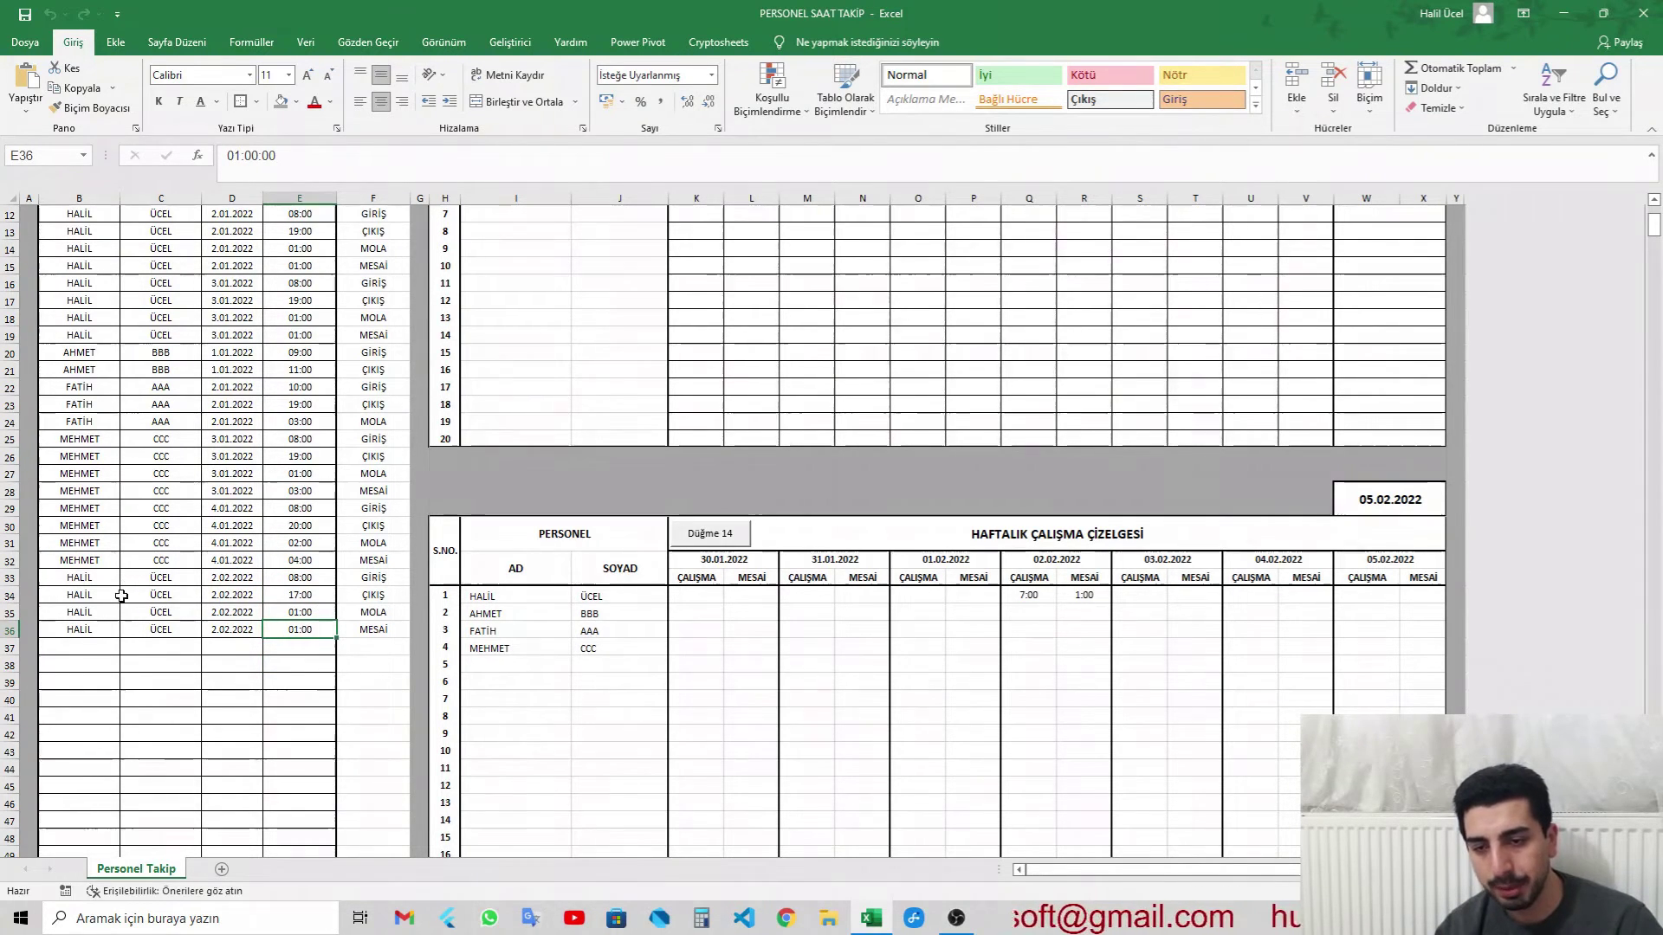
{"action": "left_click", "coordinate": [718, 847]}
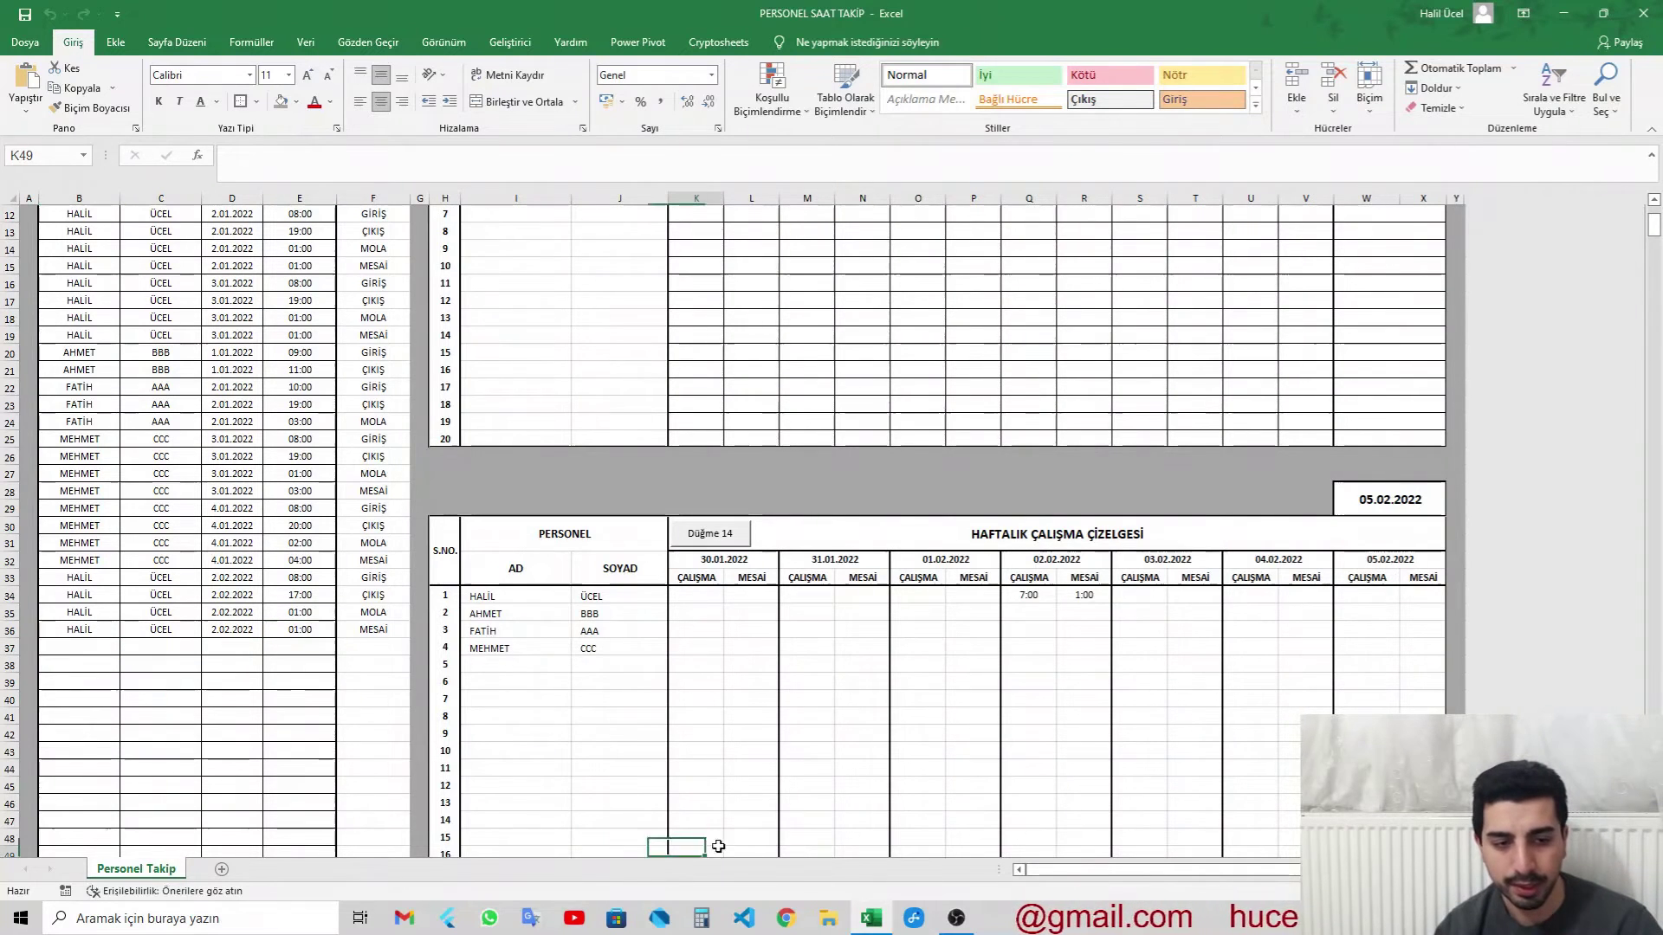
{"action": "left_click", "coordinate": [1020, 612]}
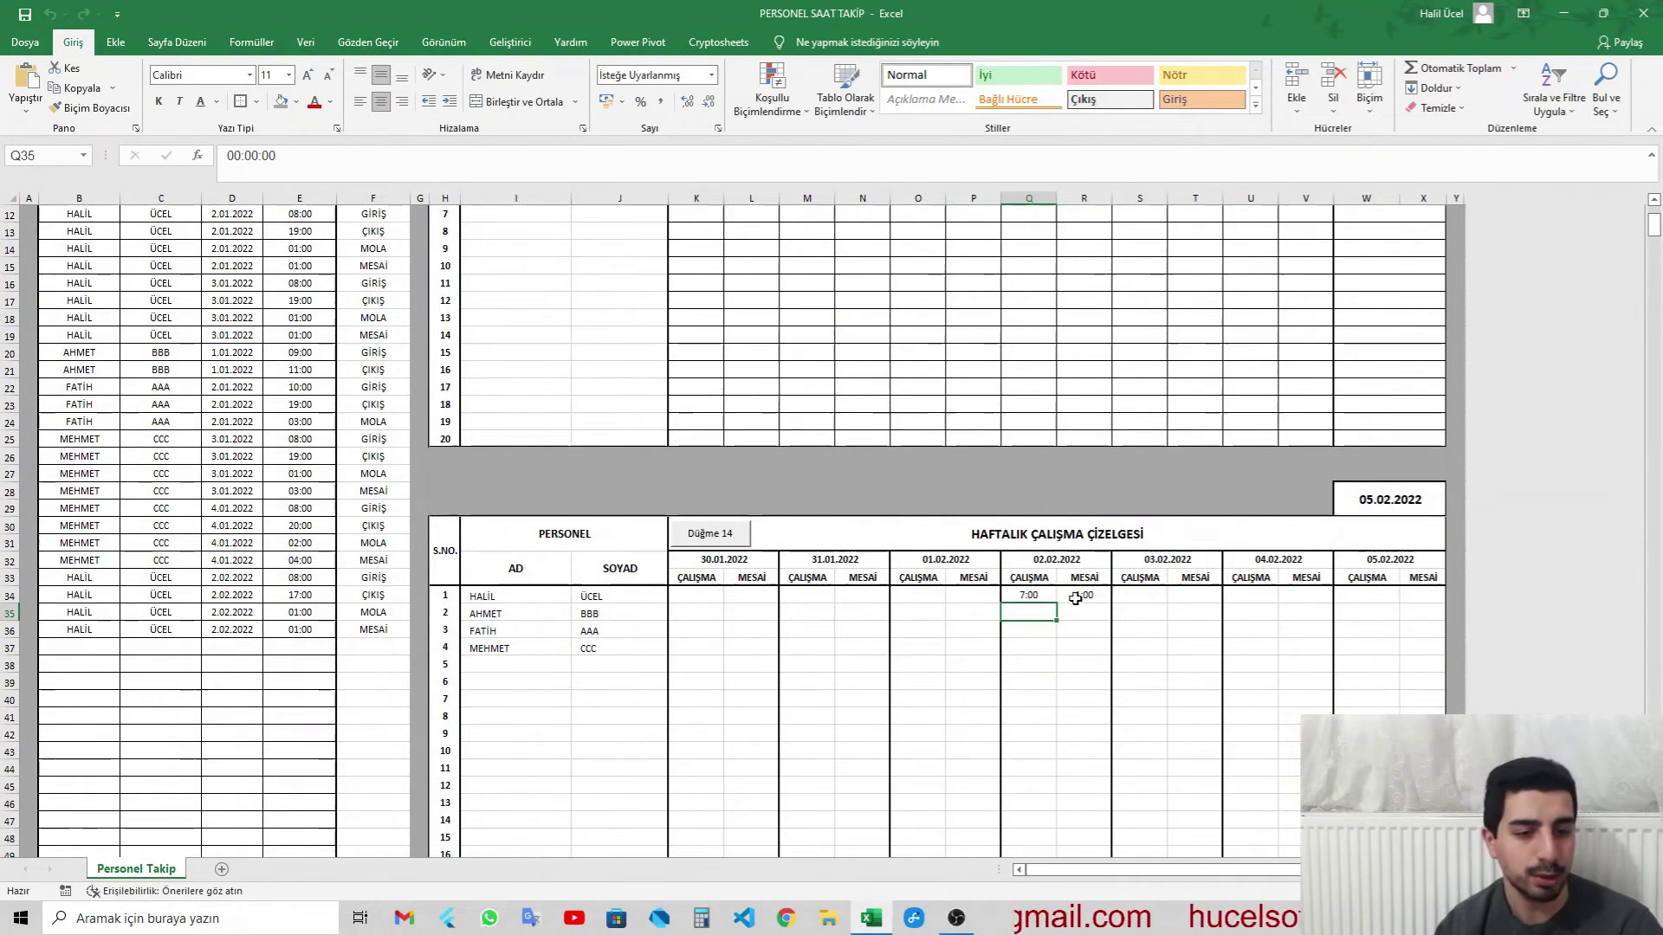
{"action": "left_click", "coordinate": [195, 651]}
{"action": "key", "text": "Left"}
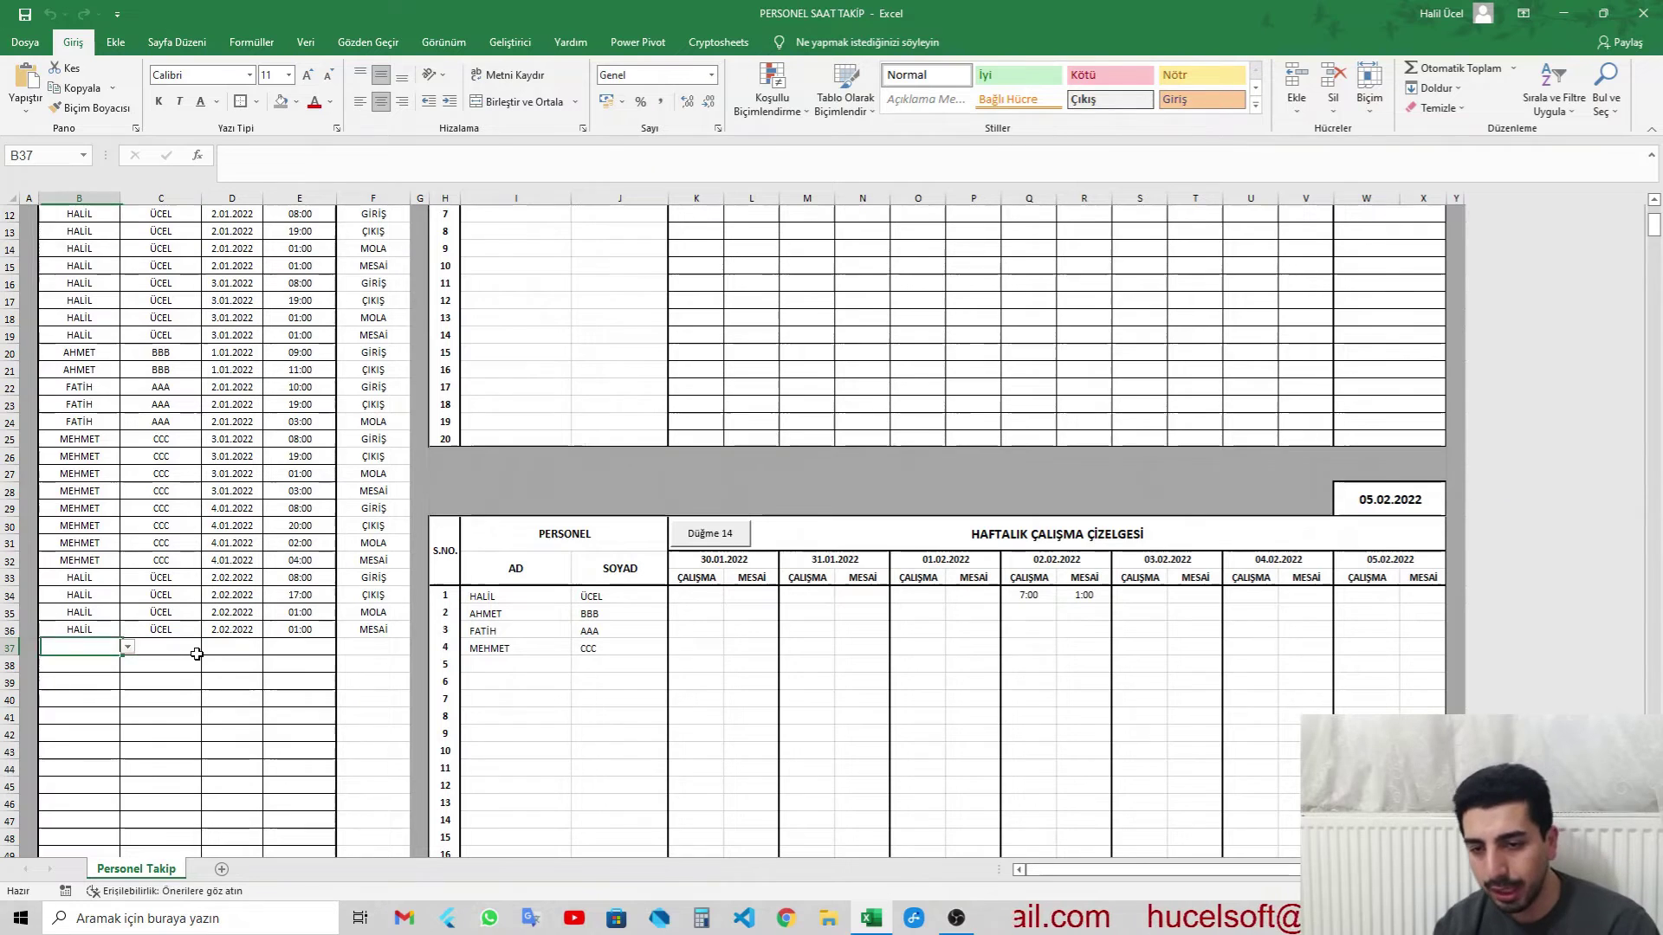
{"action": "type", "text": "HALİL"}
{"action": "key", "text": "Tab"}
{"action": "type", "text": "ÜCEL"}
{"action": "key", "text": "Tab"}
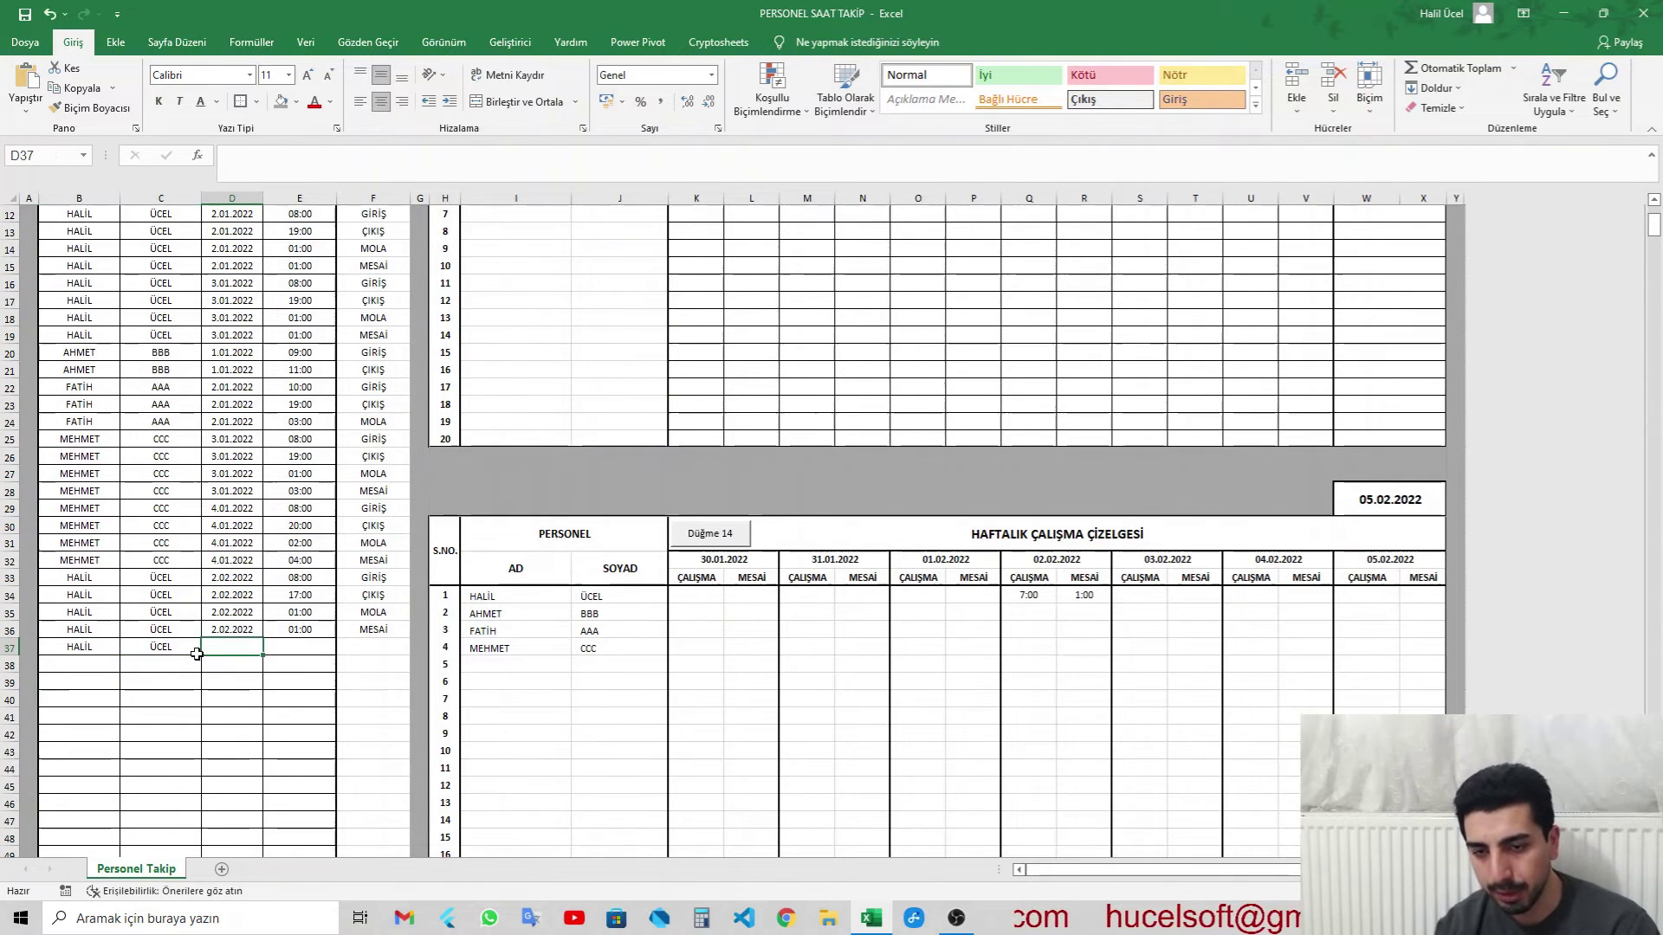
{"action": "type", "text": "03.02."}
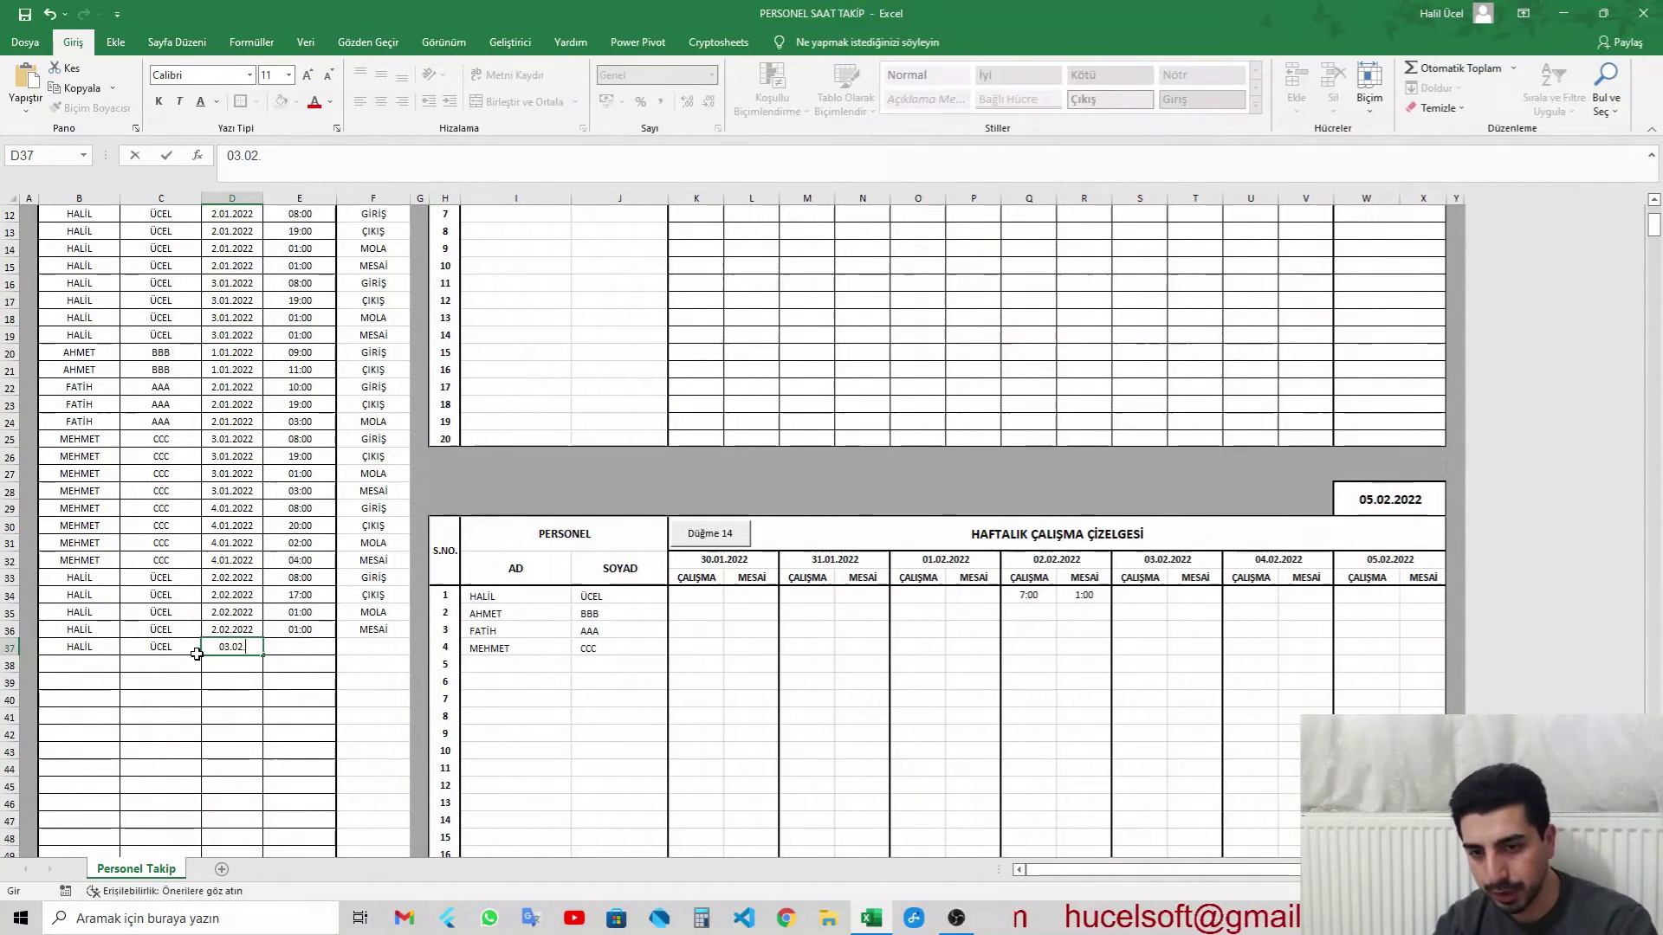
{"action": "type", "text": "2022"}
{"action": "key", "text": "Tab"}
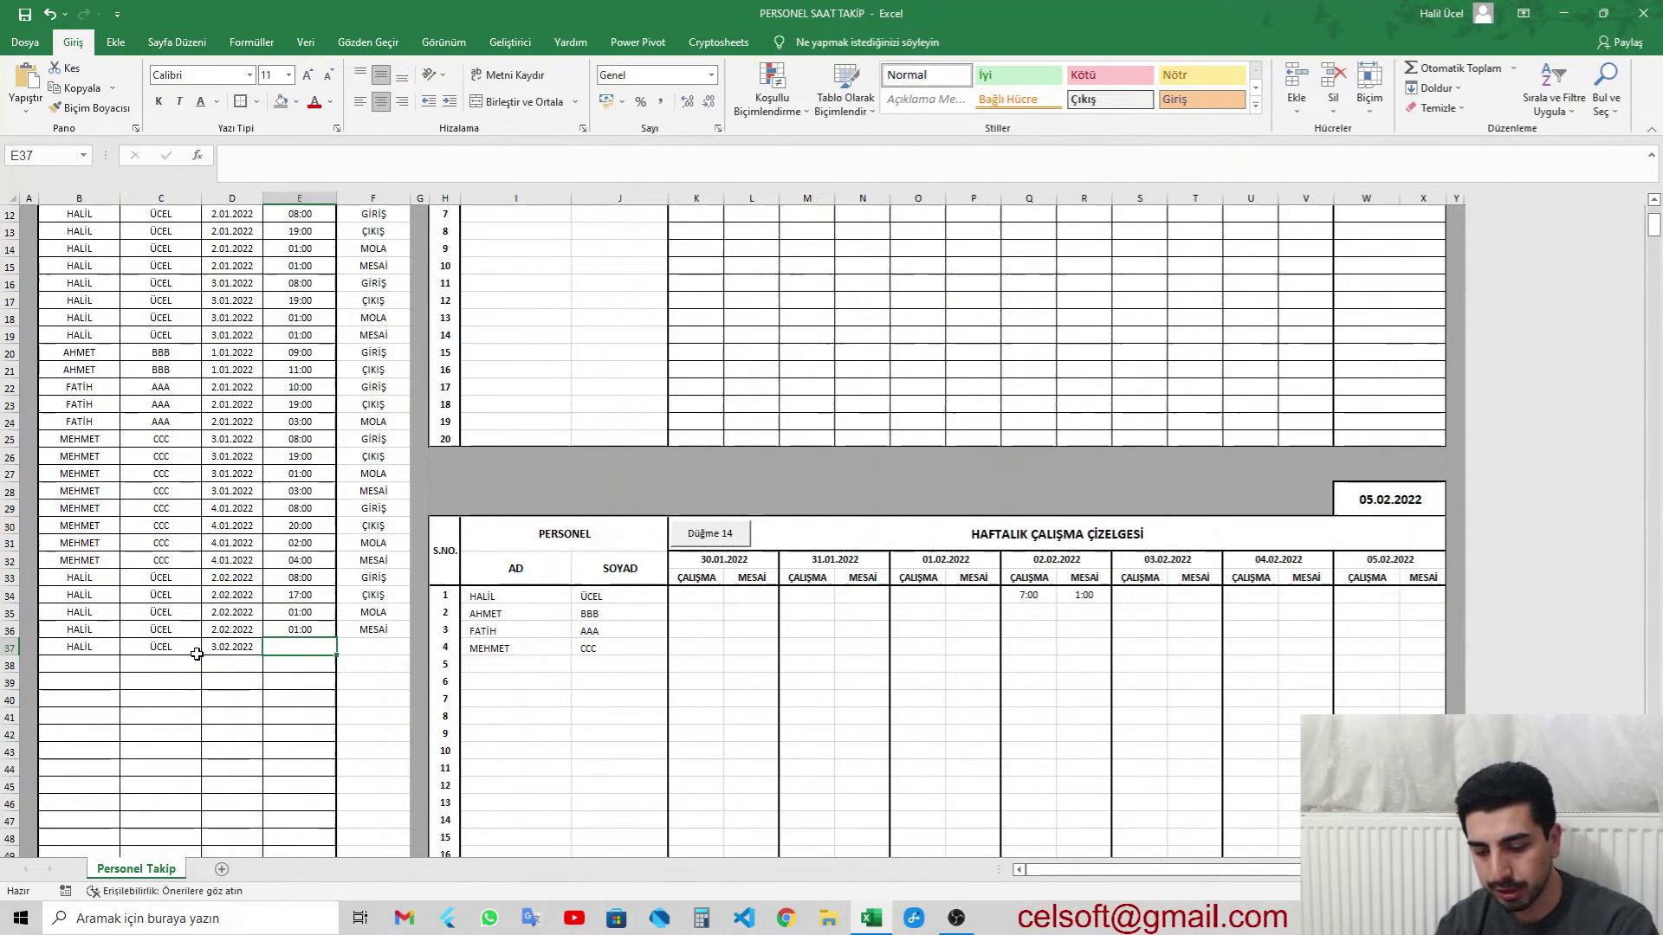
{"action": "type", "text": "09:"}
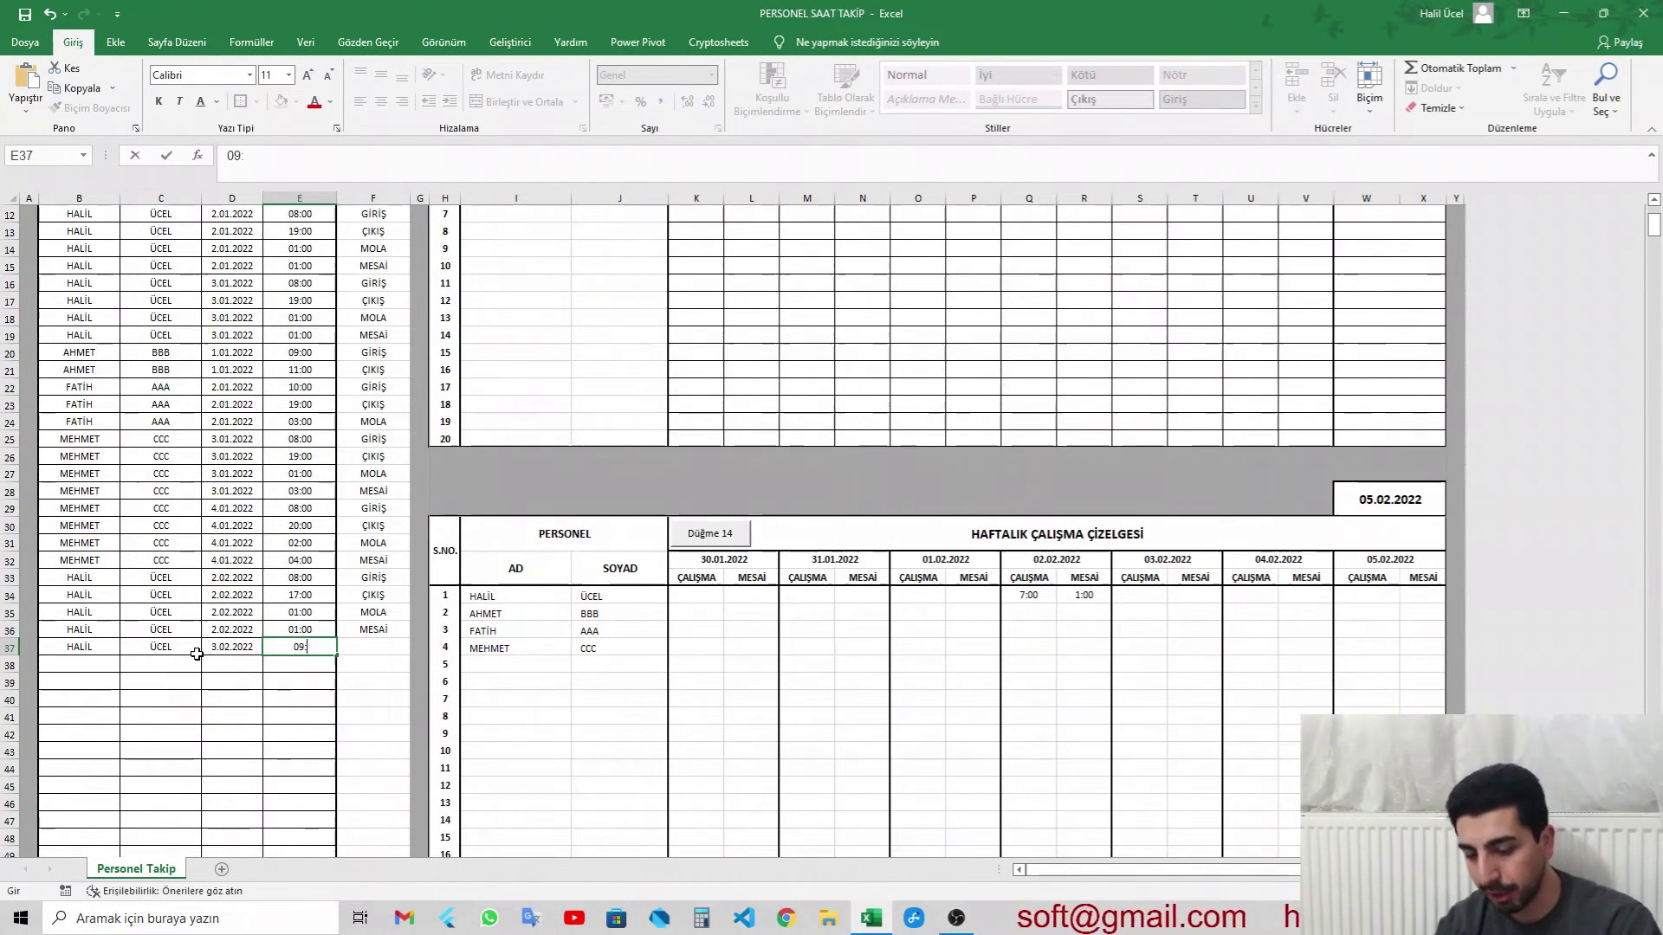
{"action": "type", "text": "00"}
{"action": "key", "text": "Tab"}
{"action": "key", "text": "alt+Down"}
{"action": "key", "text": "Return"}
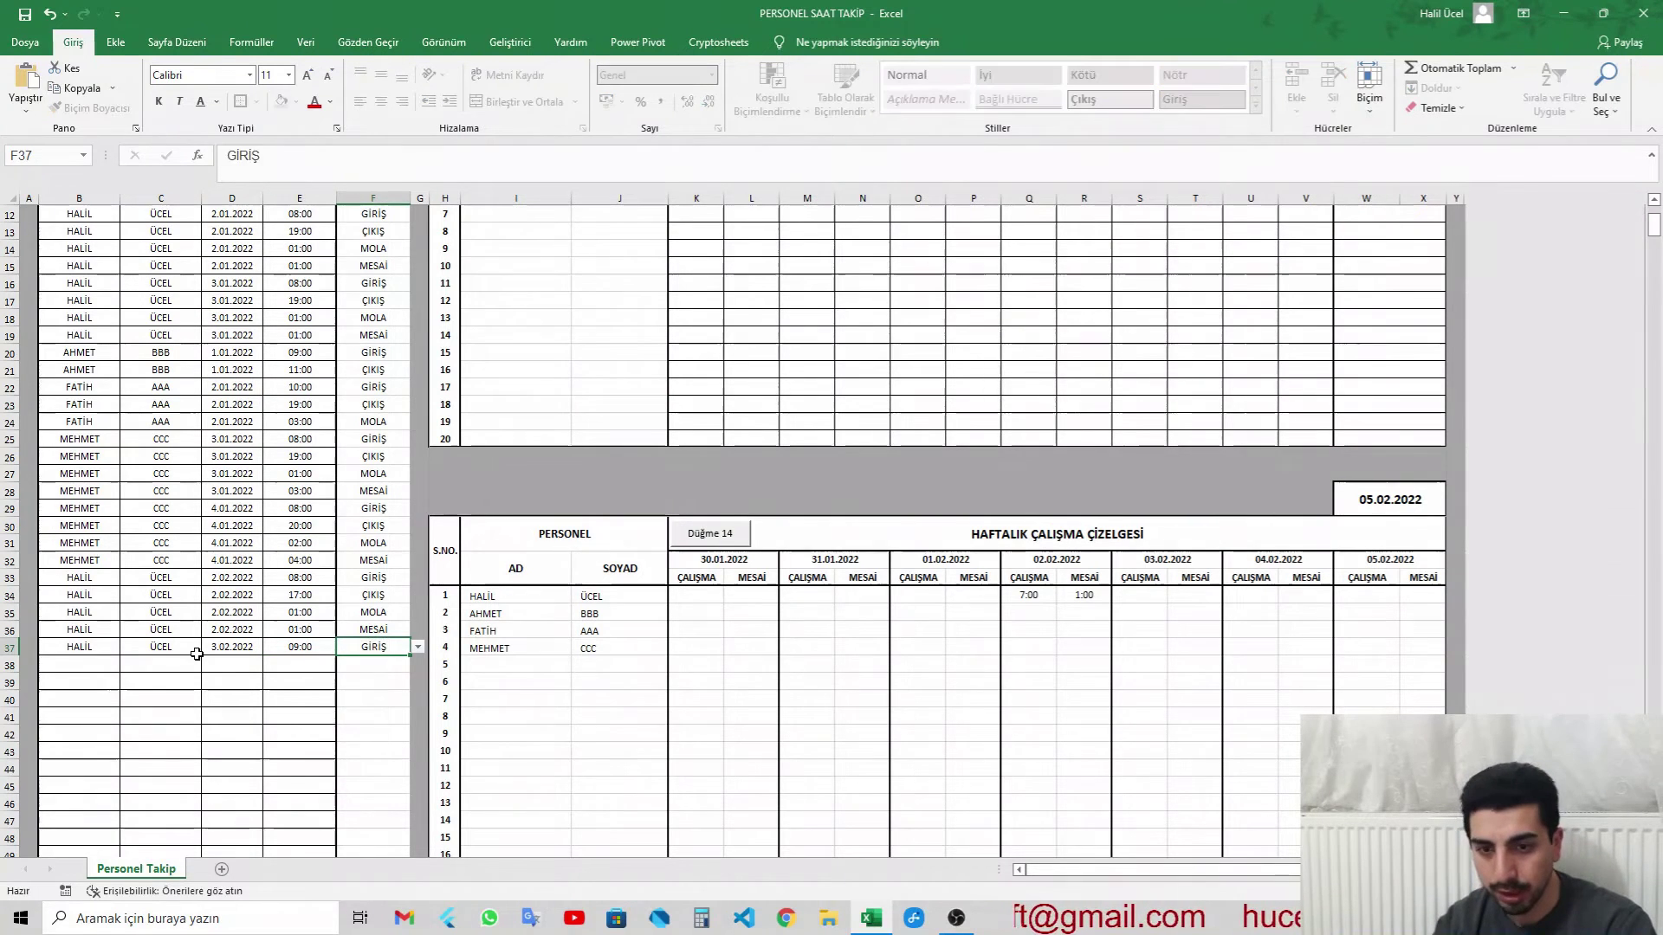
{"action": "key", "text": "Return"}
{"action": "type", "text": "HALİL"}
{"action": "key", "text": "Tab"}
{"action": "type", "text": "ÜCEL"}
{"action": "key", "text": "Tab"}
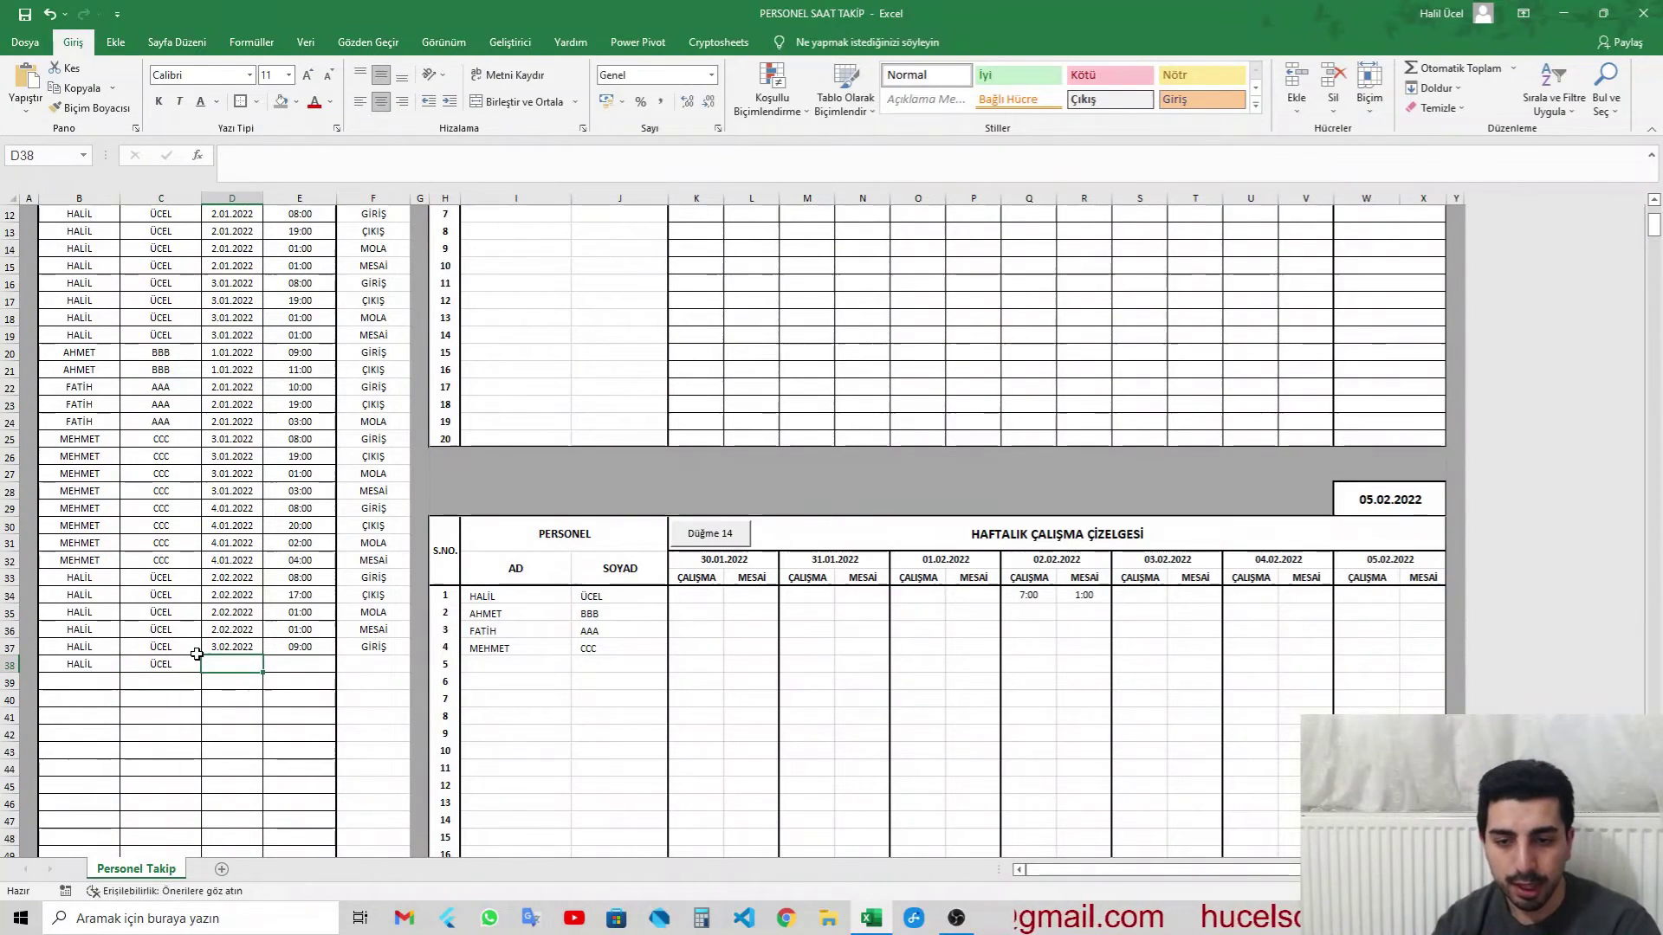
{"action": "key", "text": "ctrl+d"}
{"action": "key", "text": "Tab"}
{"action": "type", "text": "1"}
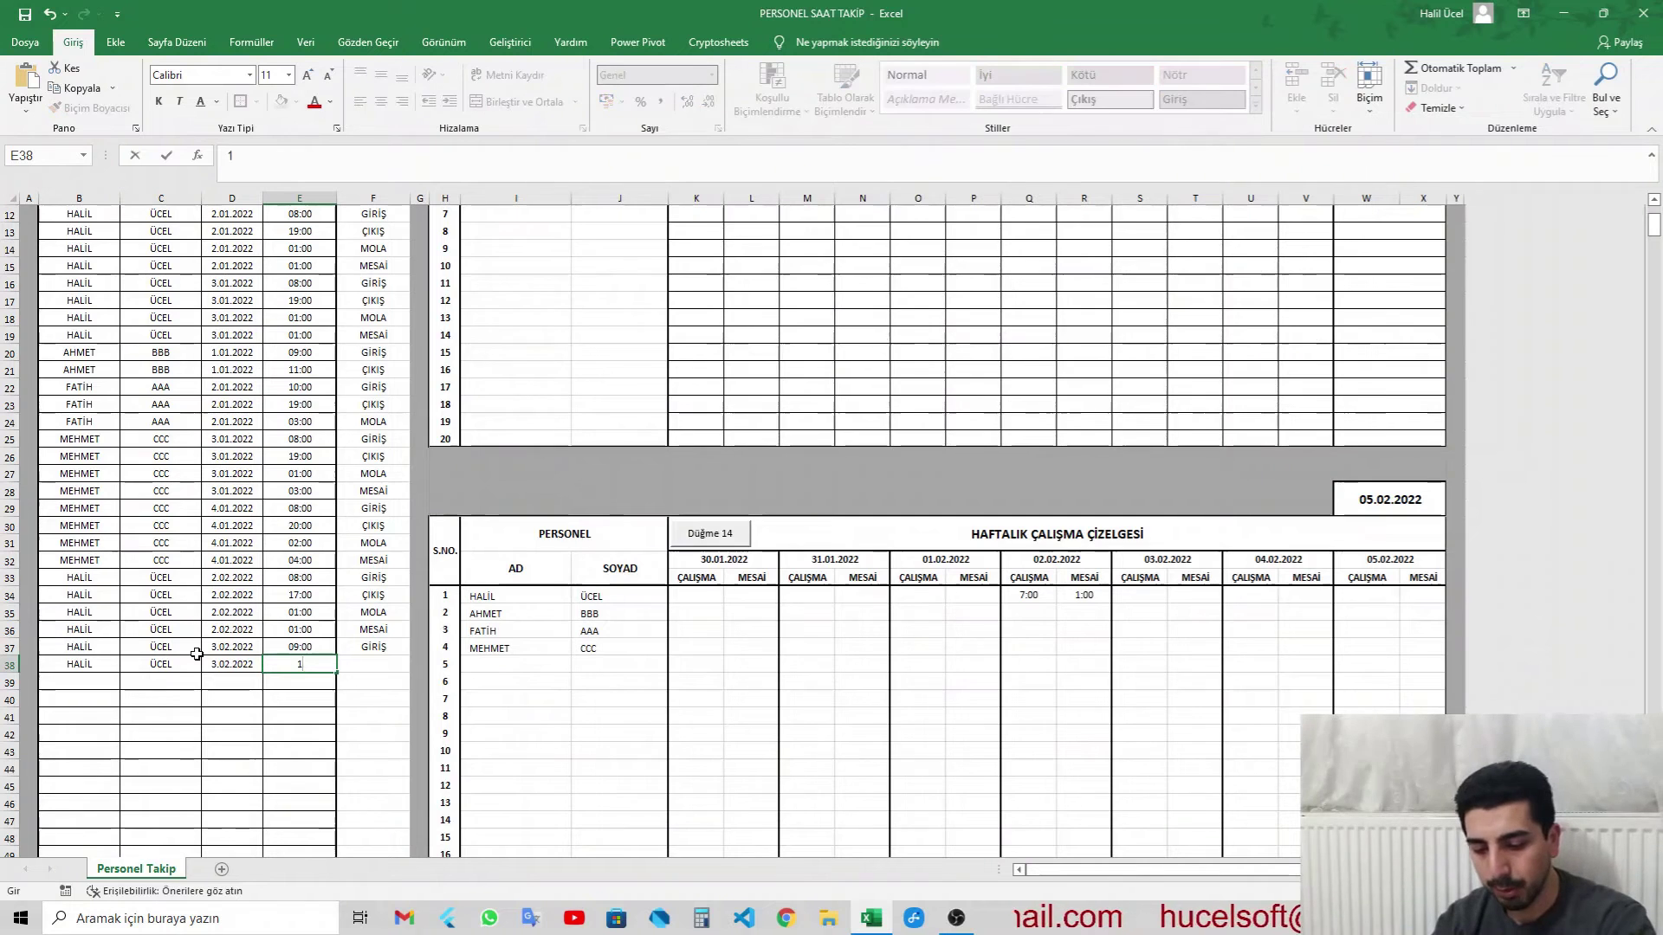
{"action": "type", "text": "9:00"}
{"action": "key", "text": "Tab"}
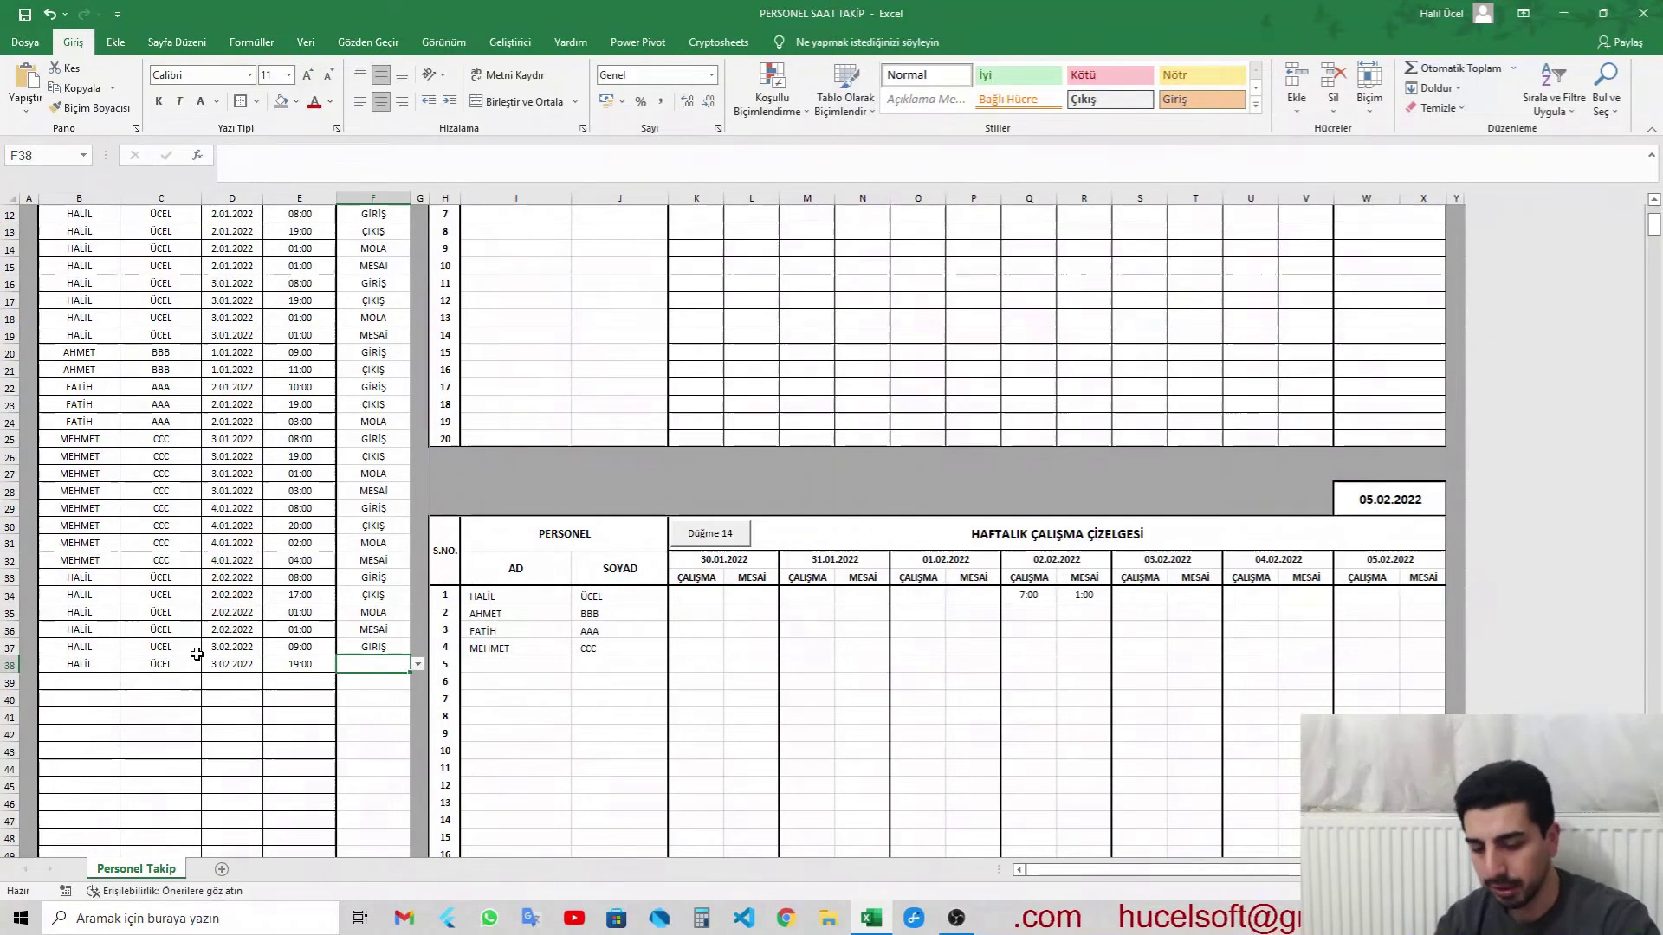
{"action": "type", "text": "ÇIKIŞ"}
{"action": "key", "text": "Return"}
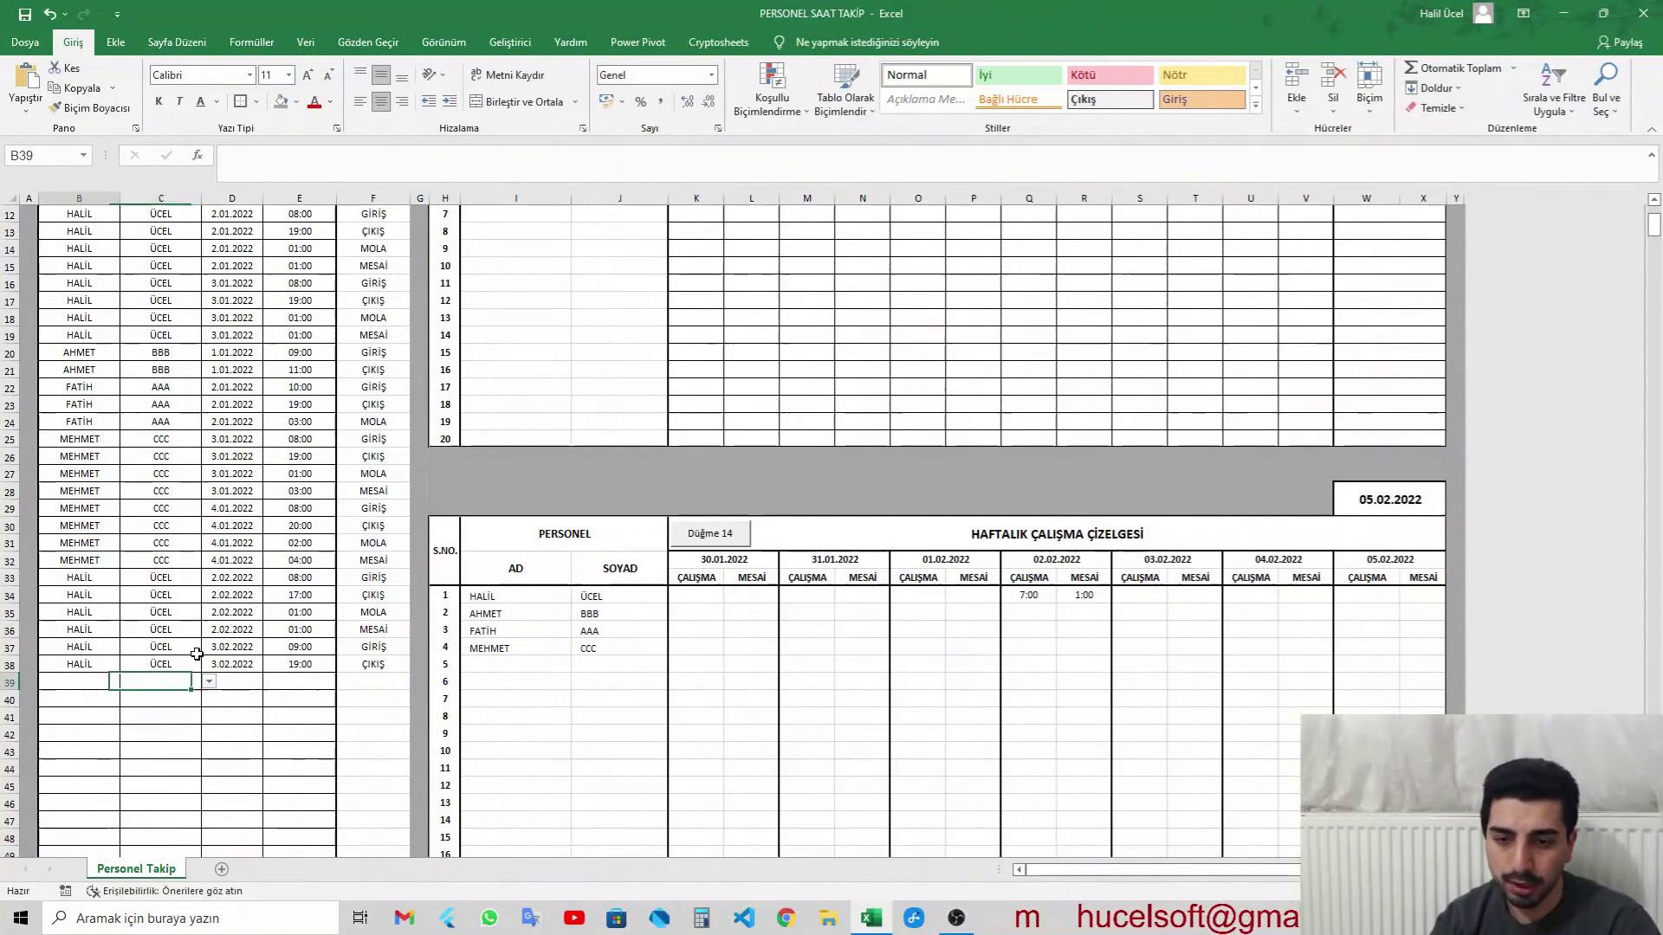
Step: Add a third row copying name, surname and date, with 2:00 MOLA
{"action": "key", "text": "ctrl+d"}
{"action": "key", "text": "Tab"}
{"action": "key", "text": "ctrl+d"}
{"action": "key", "text": "Tab"}
{"action": "key", "text": "ctrl+d"}
{"action": "key", "text": "Tab"}
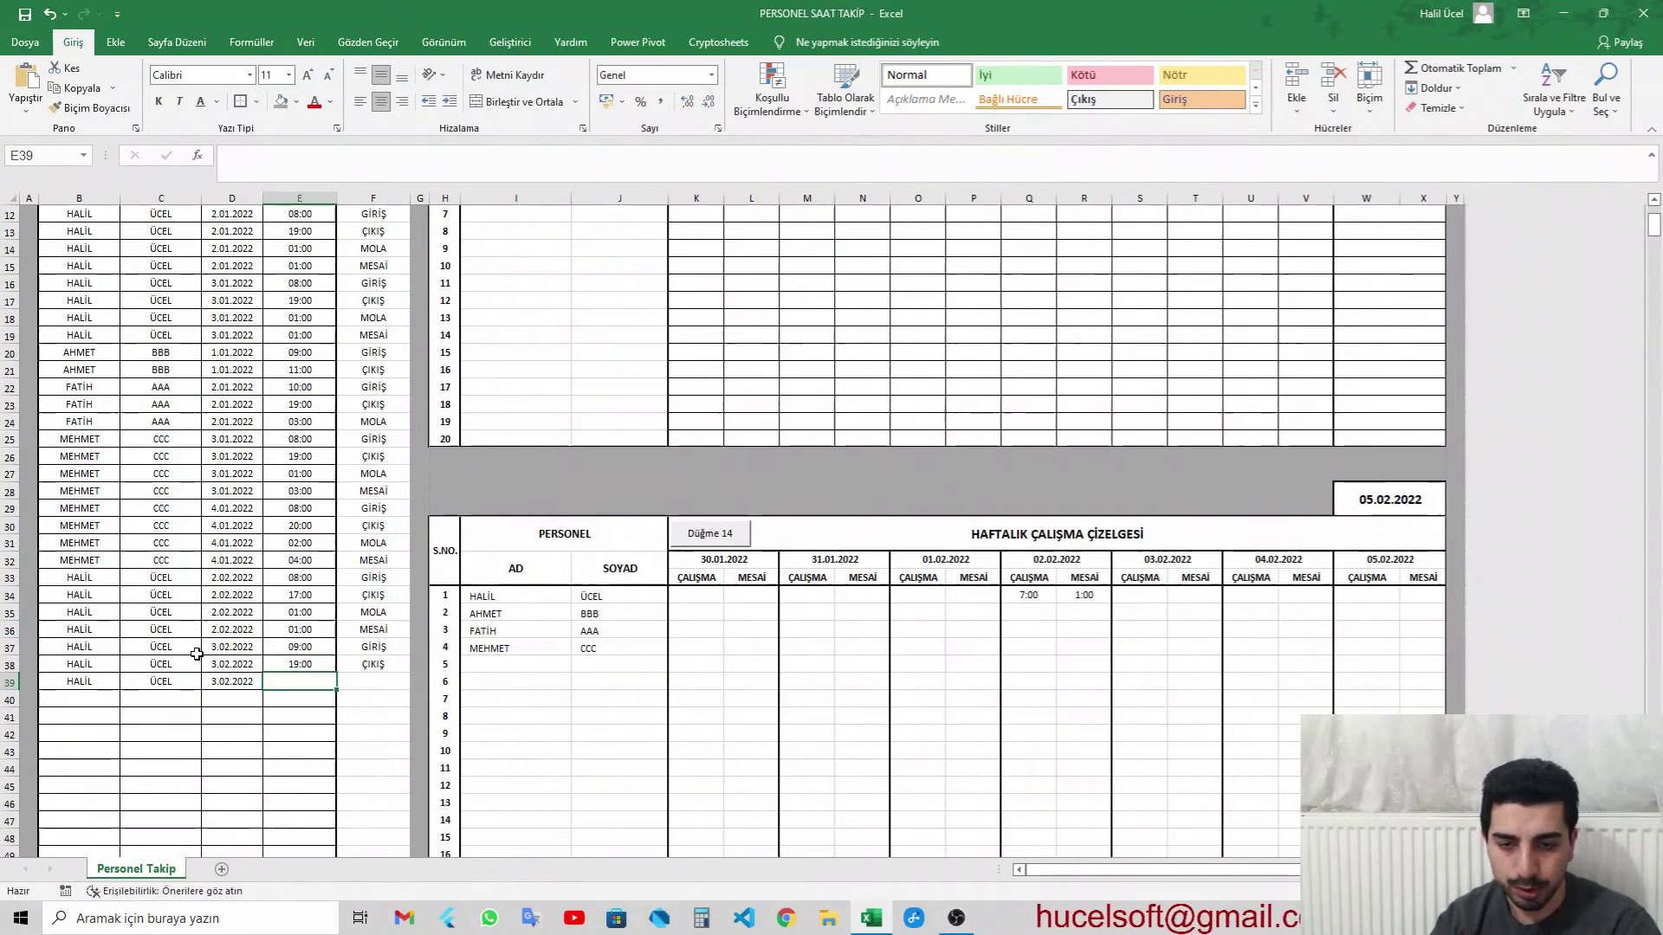
{"action": "type", "text": "2:00"}
{"action": "key", "text": "Tab"}
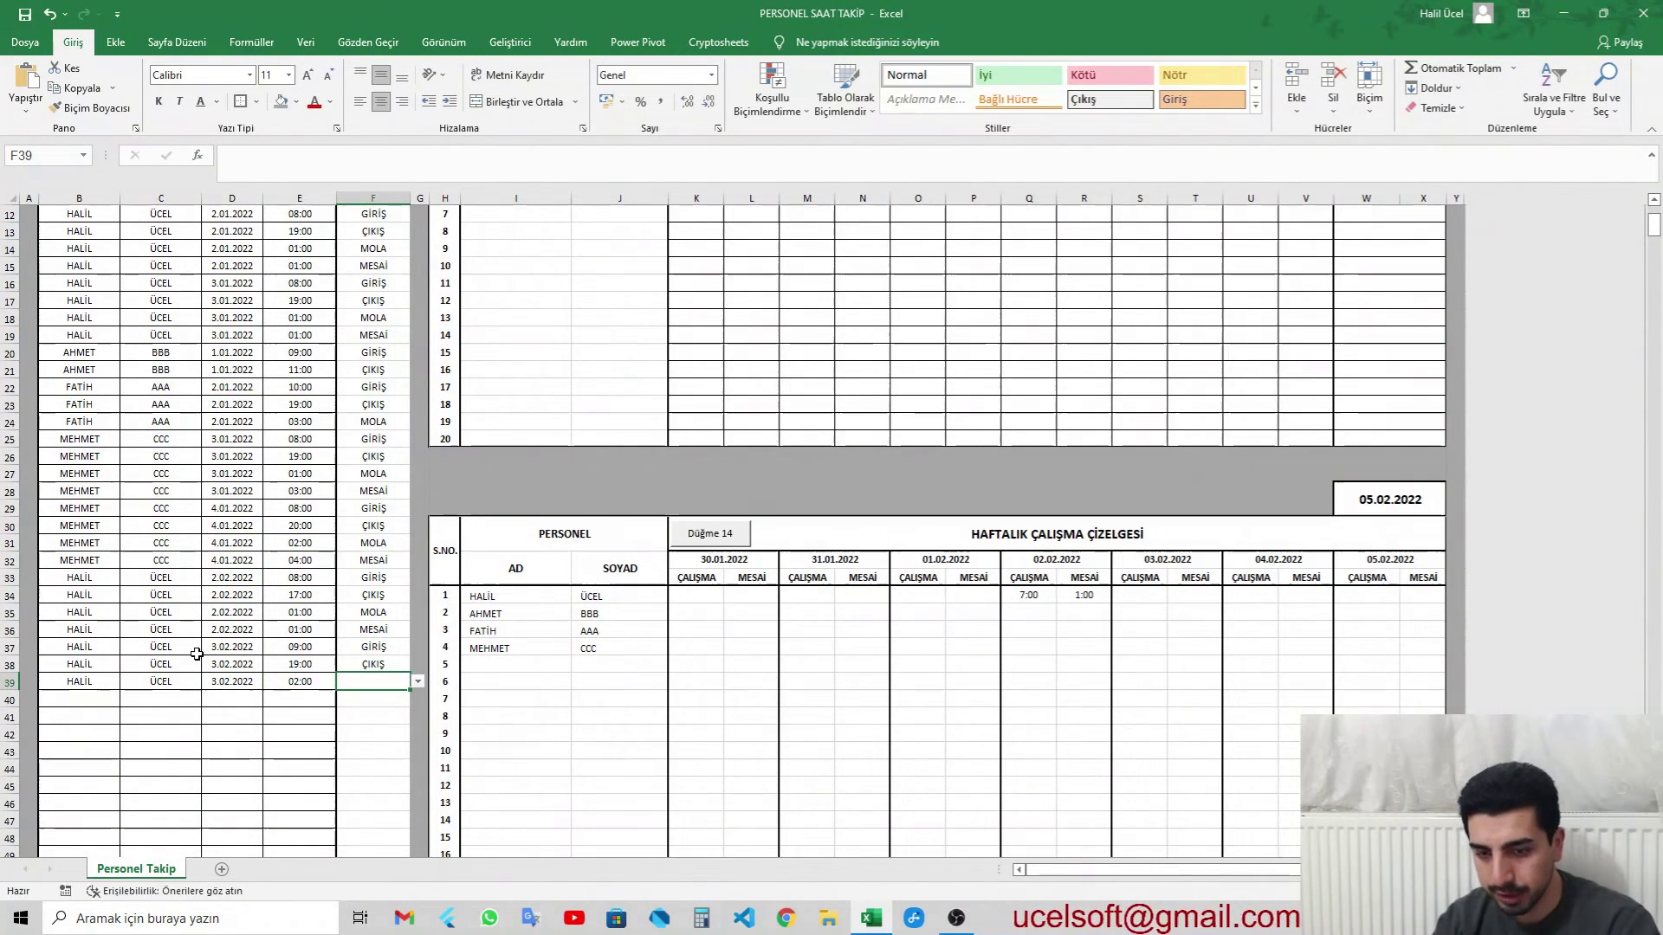
{"action": "type", "text": "MOLA"}
{"action": "key", "text": "Return"}
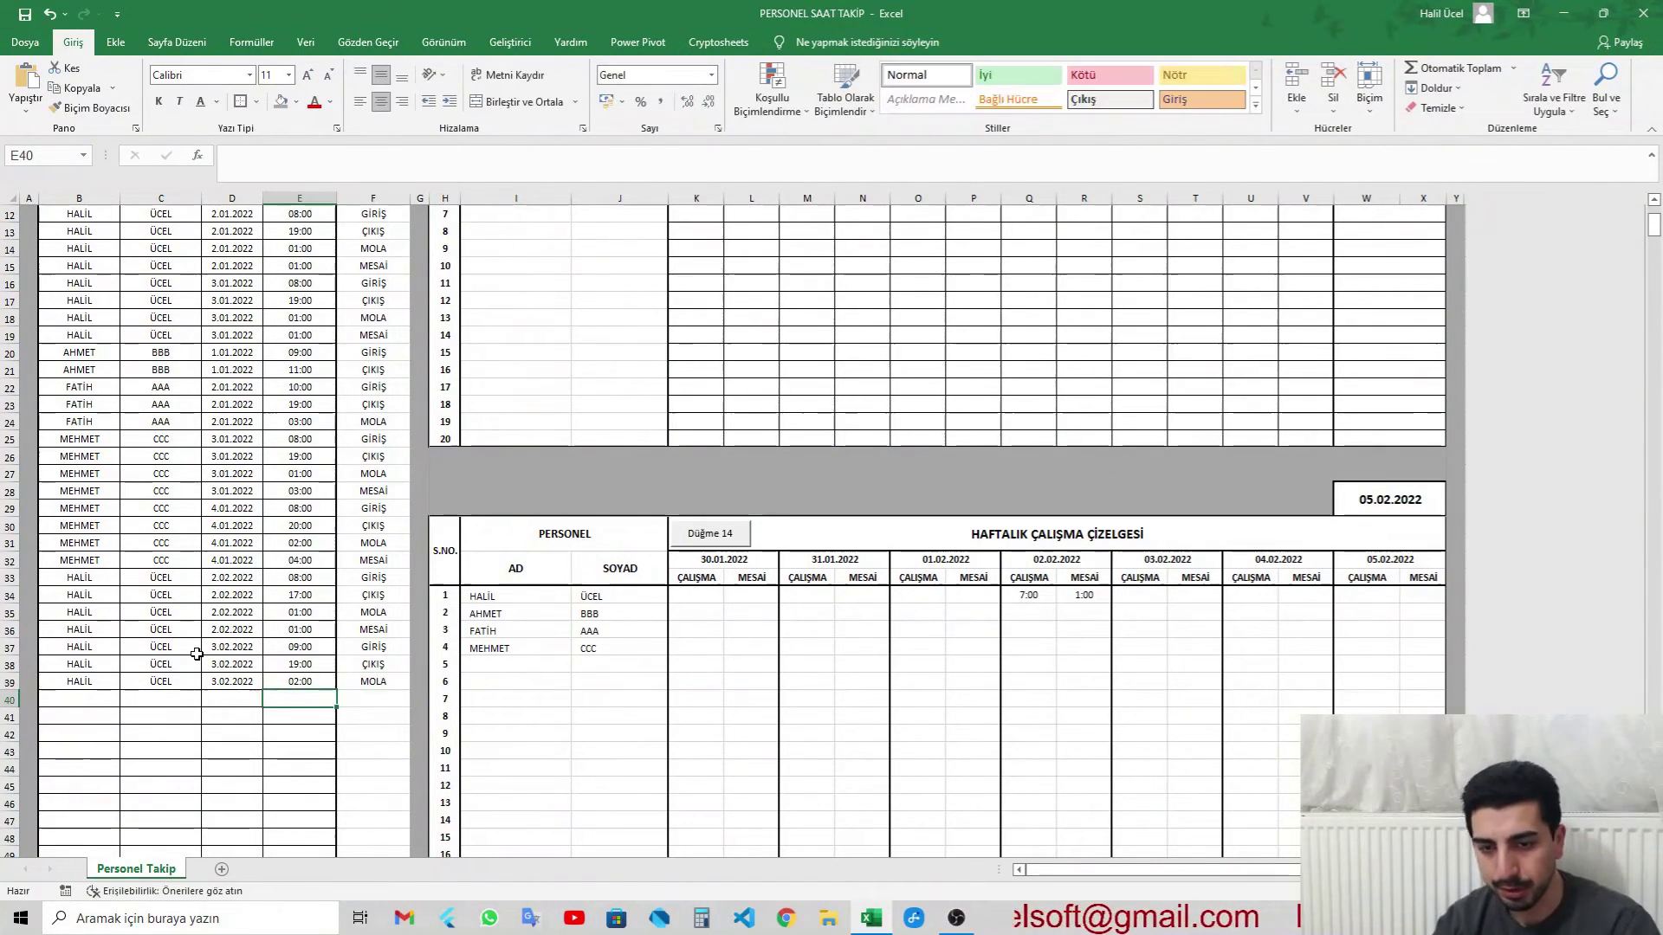
{"action": "key", "text": "Left"}
{"action": "key", "text": "Left"}
{"action": "key", "text": "Left"}
{"action": "key", "text": "Left"}
{"action": "key", "text": "Left"}
{"action": "key", "text": "Right"}
{"action": "type", "text": "HALİL"}
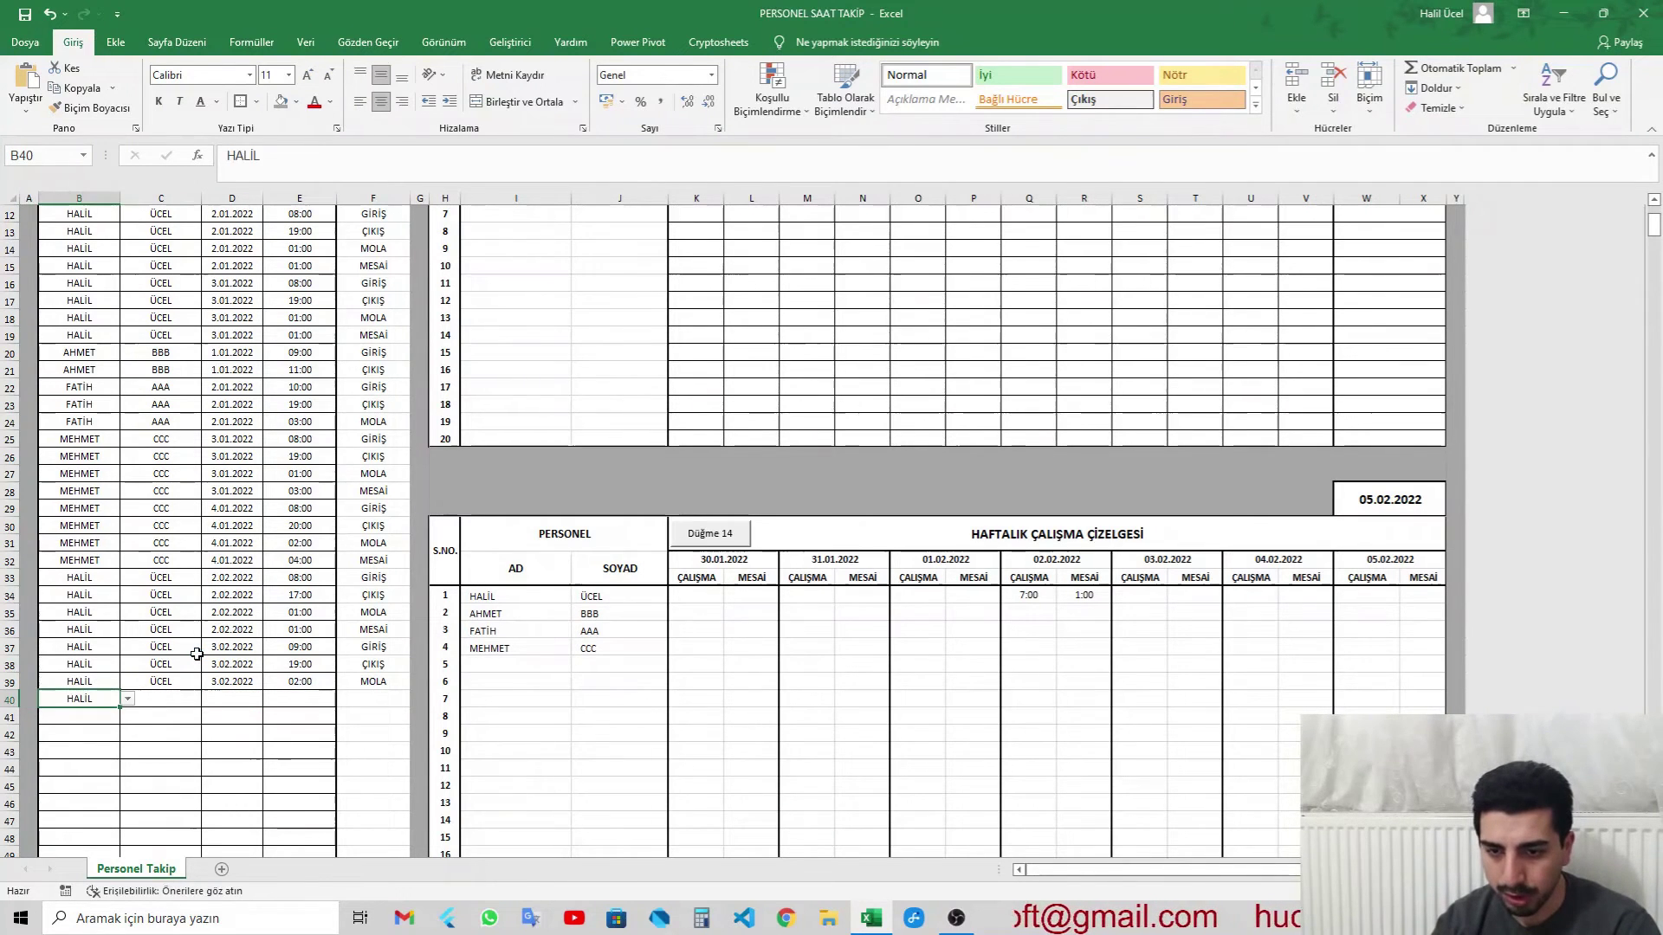
{"action": "key", "text": "Tab"}
{"action": "type", "text": "ÜCEL"}
{"action": "key", "text": "Tab"}
{"action": "type", "text": "3.02.2022"}
{"action": "key", "text": "Tab"}
{"action": "type", "text": "02:00"}
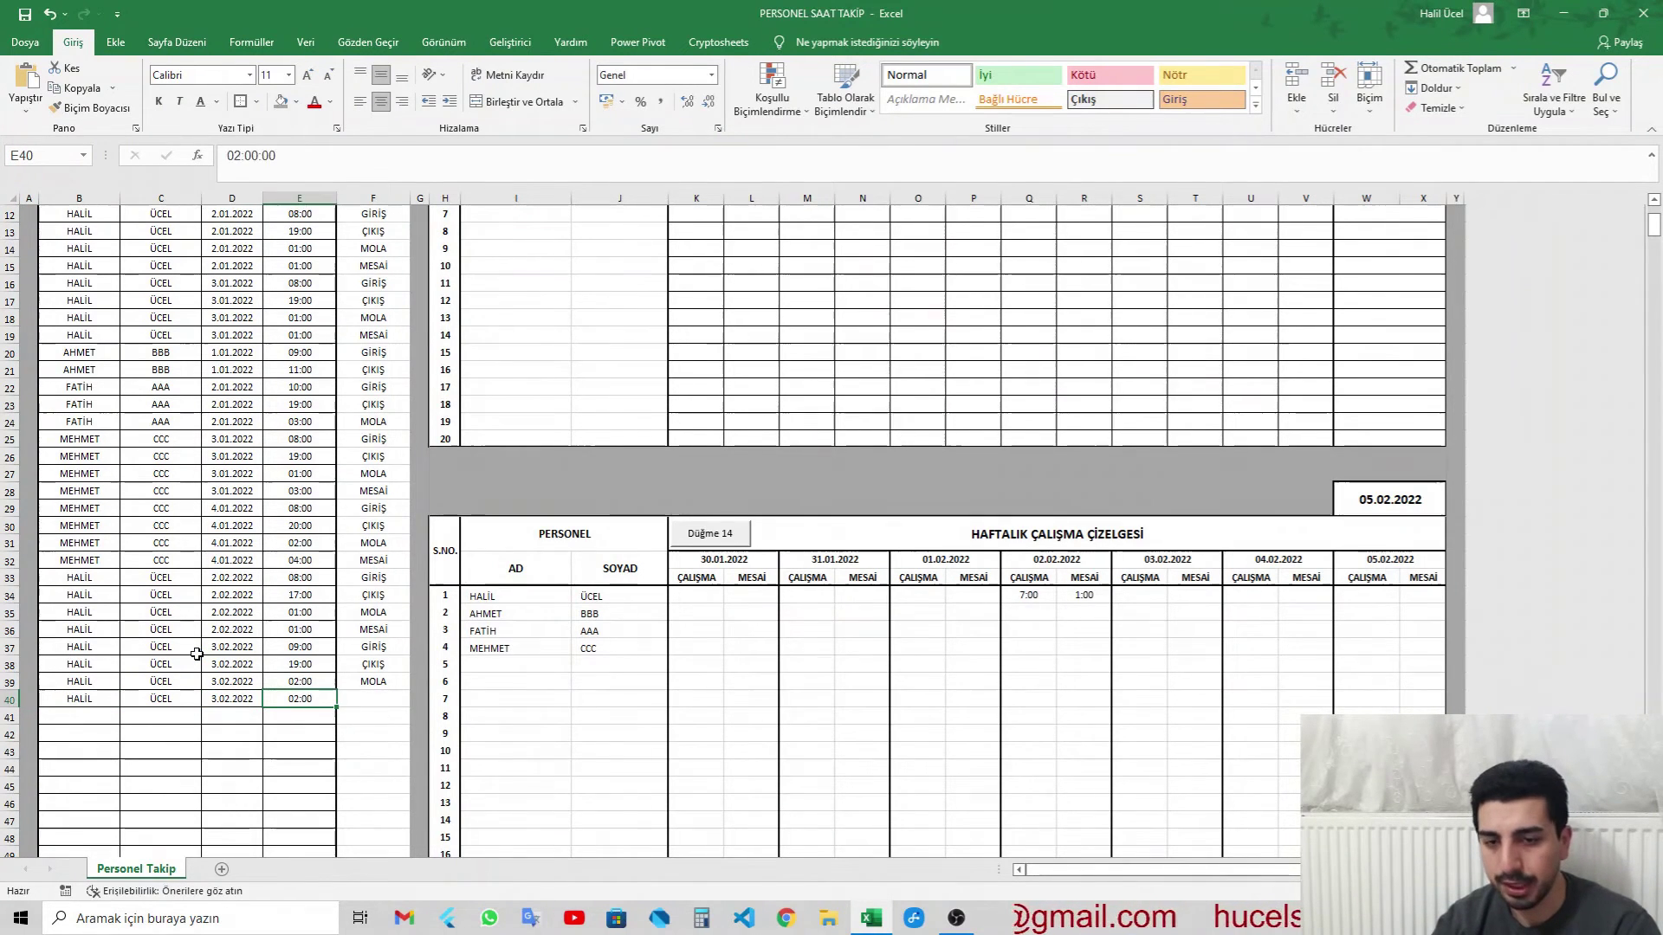
{"action": "key", "text": "Tab"}
{"action": "type", "text": "MES"}
{"action": "key", "text": "Return"}
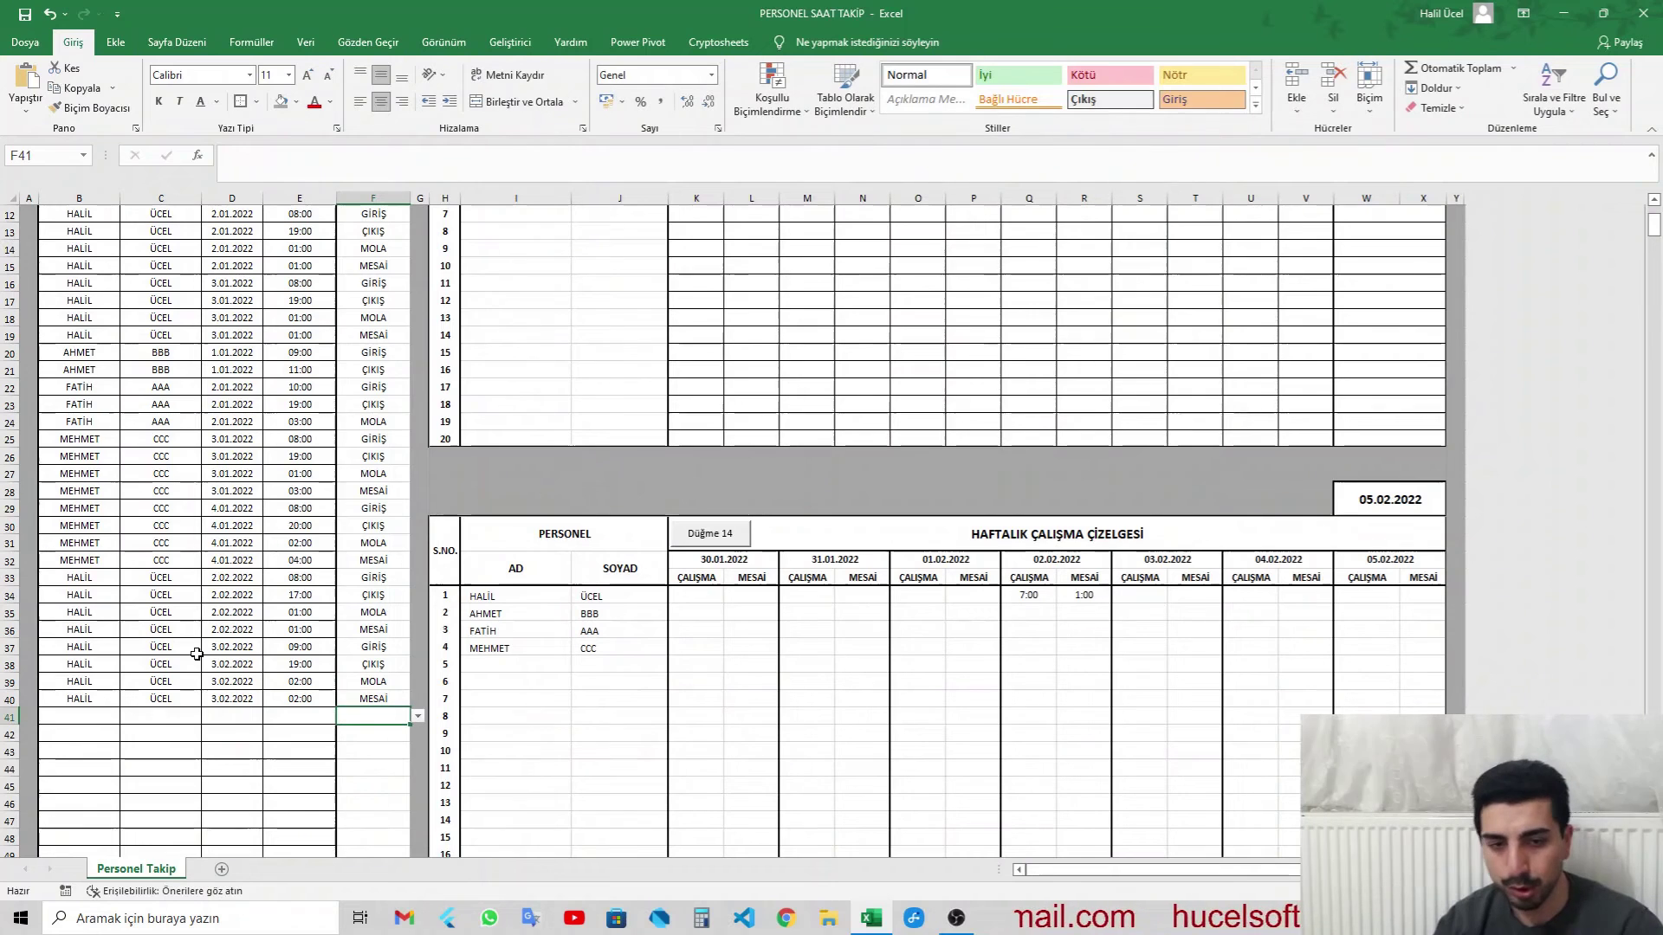
{"action": "left_click", "coordinate": [742, 532]}
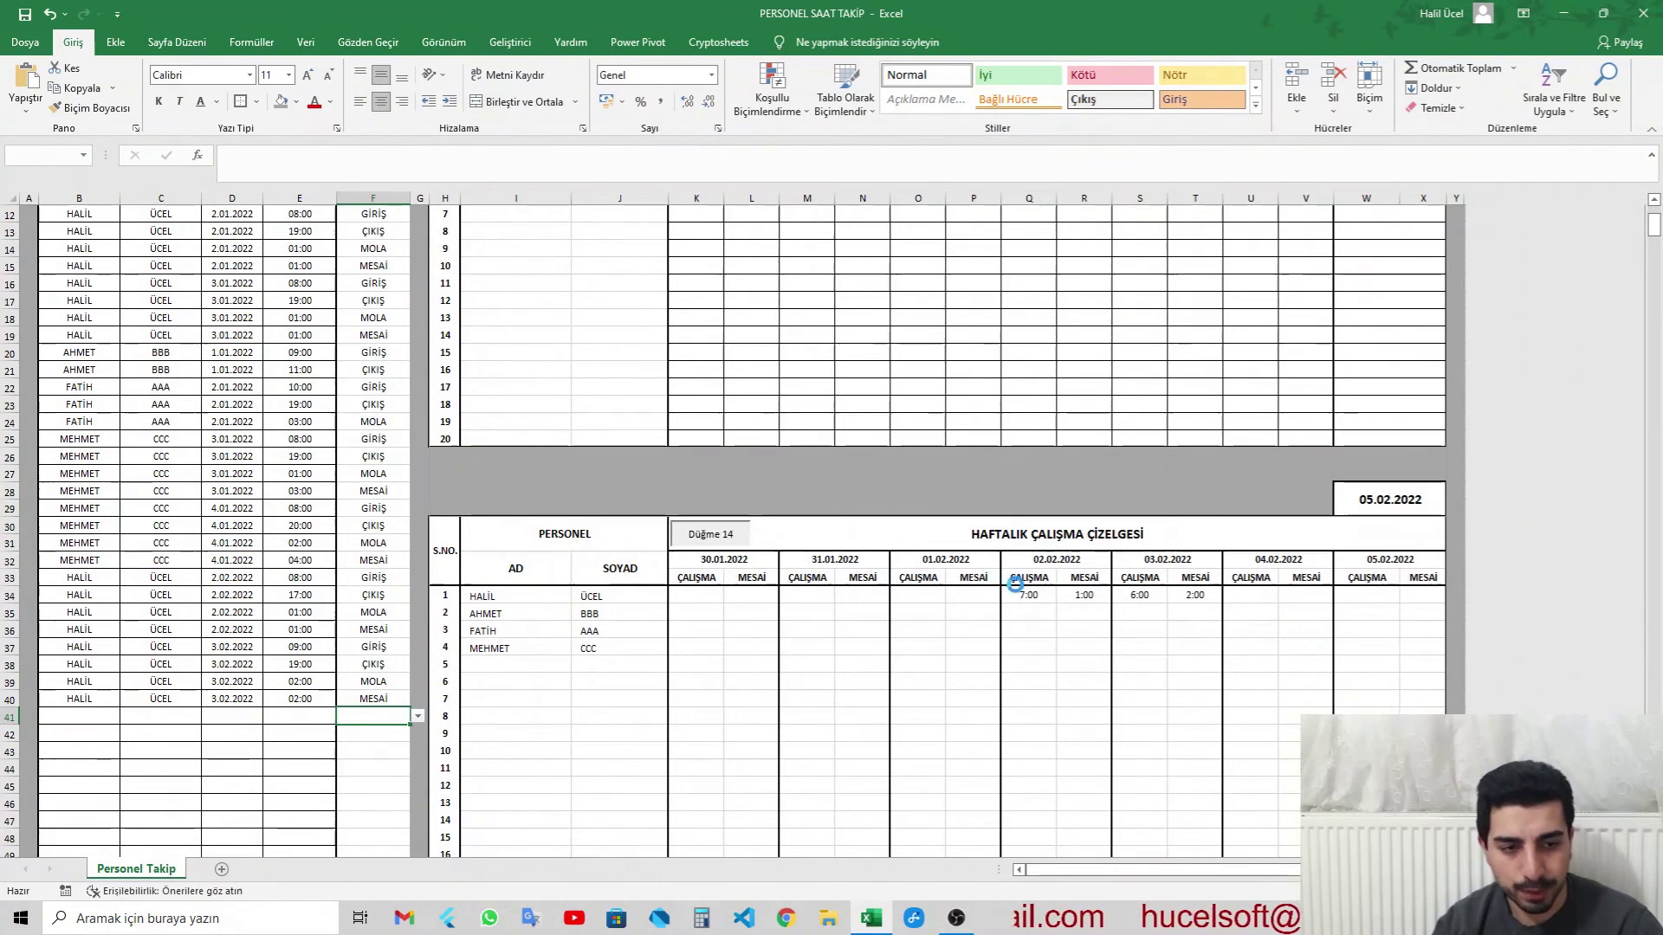
Step: Check the weekly table shows 6:00 work and 2:00 overtime for 03.02.2022
{"action": "left_click", "coordinate": [1230, 624]}
{"action": "left_click", "coordinate": [1145, 594]}
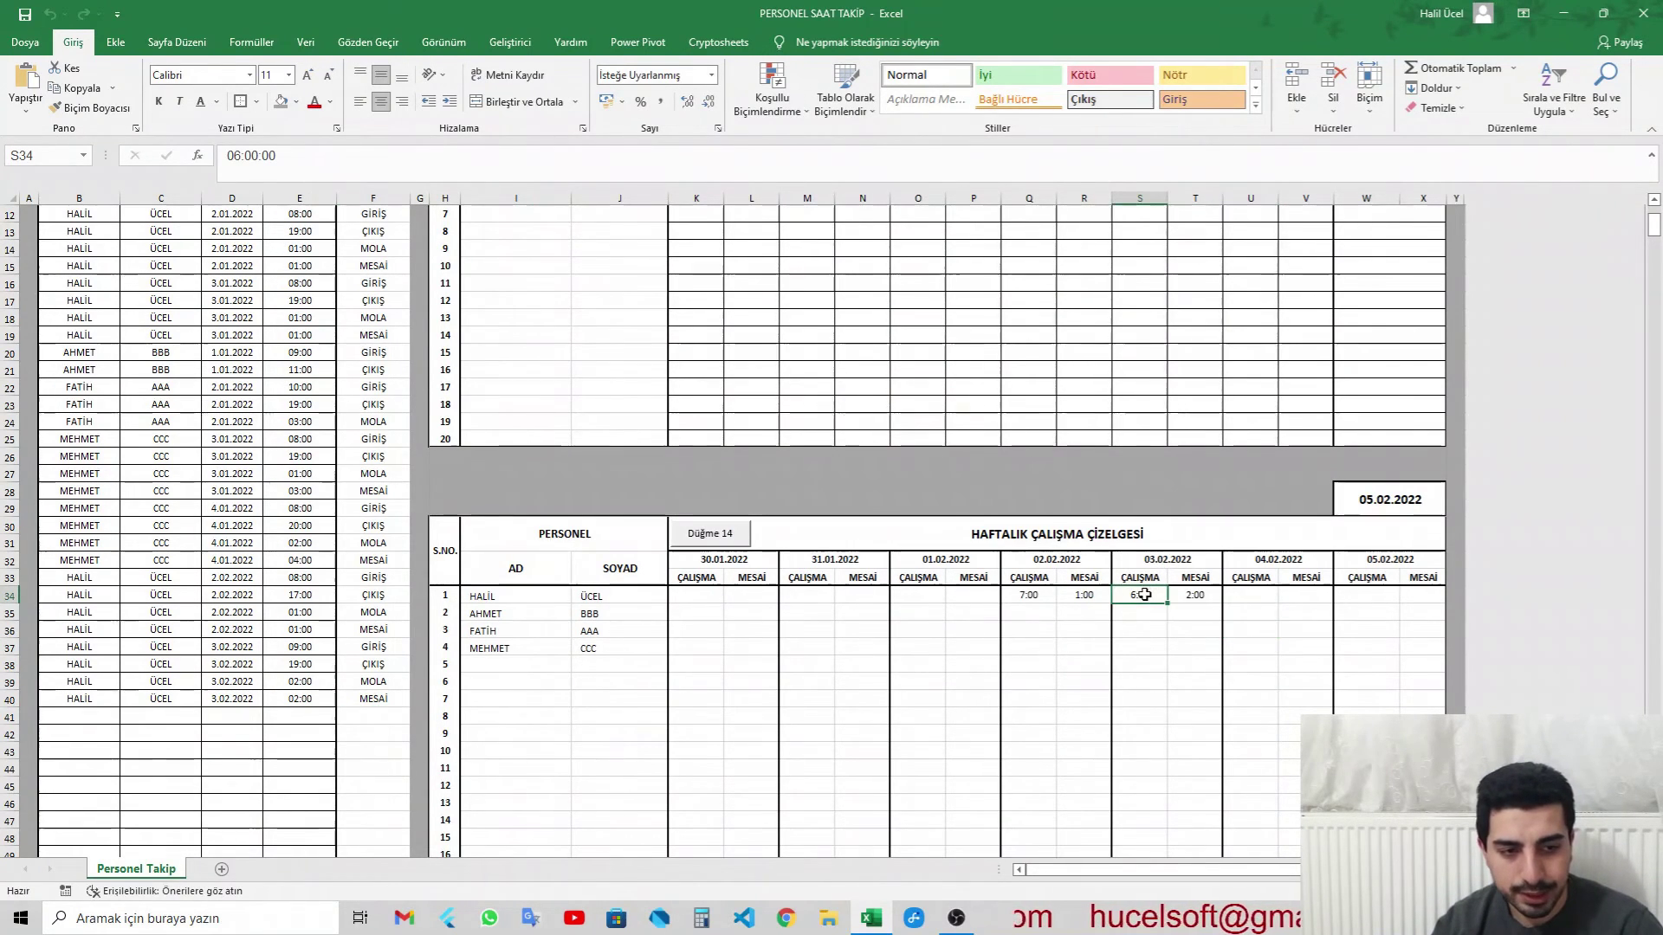
{"action": "left_click", "coordinate": [1194, 596]}
Step: Recalculate the yearly totals with HESAPLA and confirm HALİL's ŞUBAT total of 16:00
{"action": "scroll", "coordinate": [957, 456], "scroll_direction": "up", "scroll_amount": 3}
{"action": "left_click", "coordinate": [708, 235]}
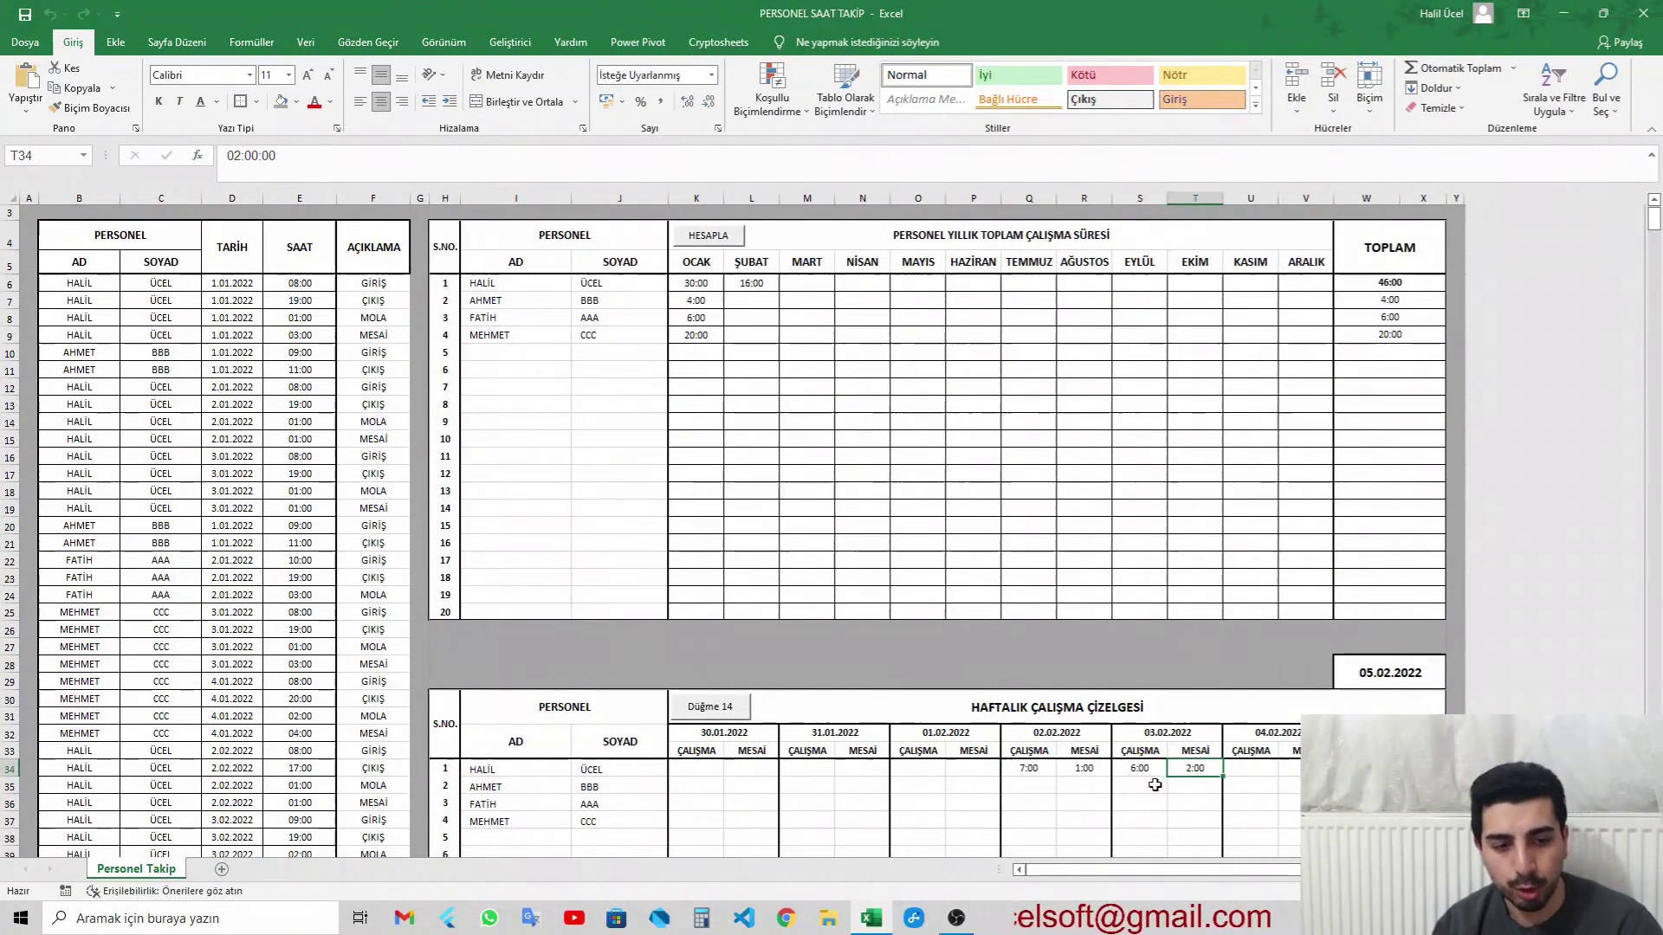
{"action": "left_click", "coordinate": [745, 285]}
{"action": "left_click", "coordinate": [745, 351]}
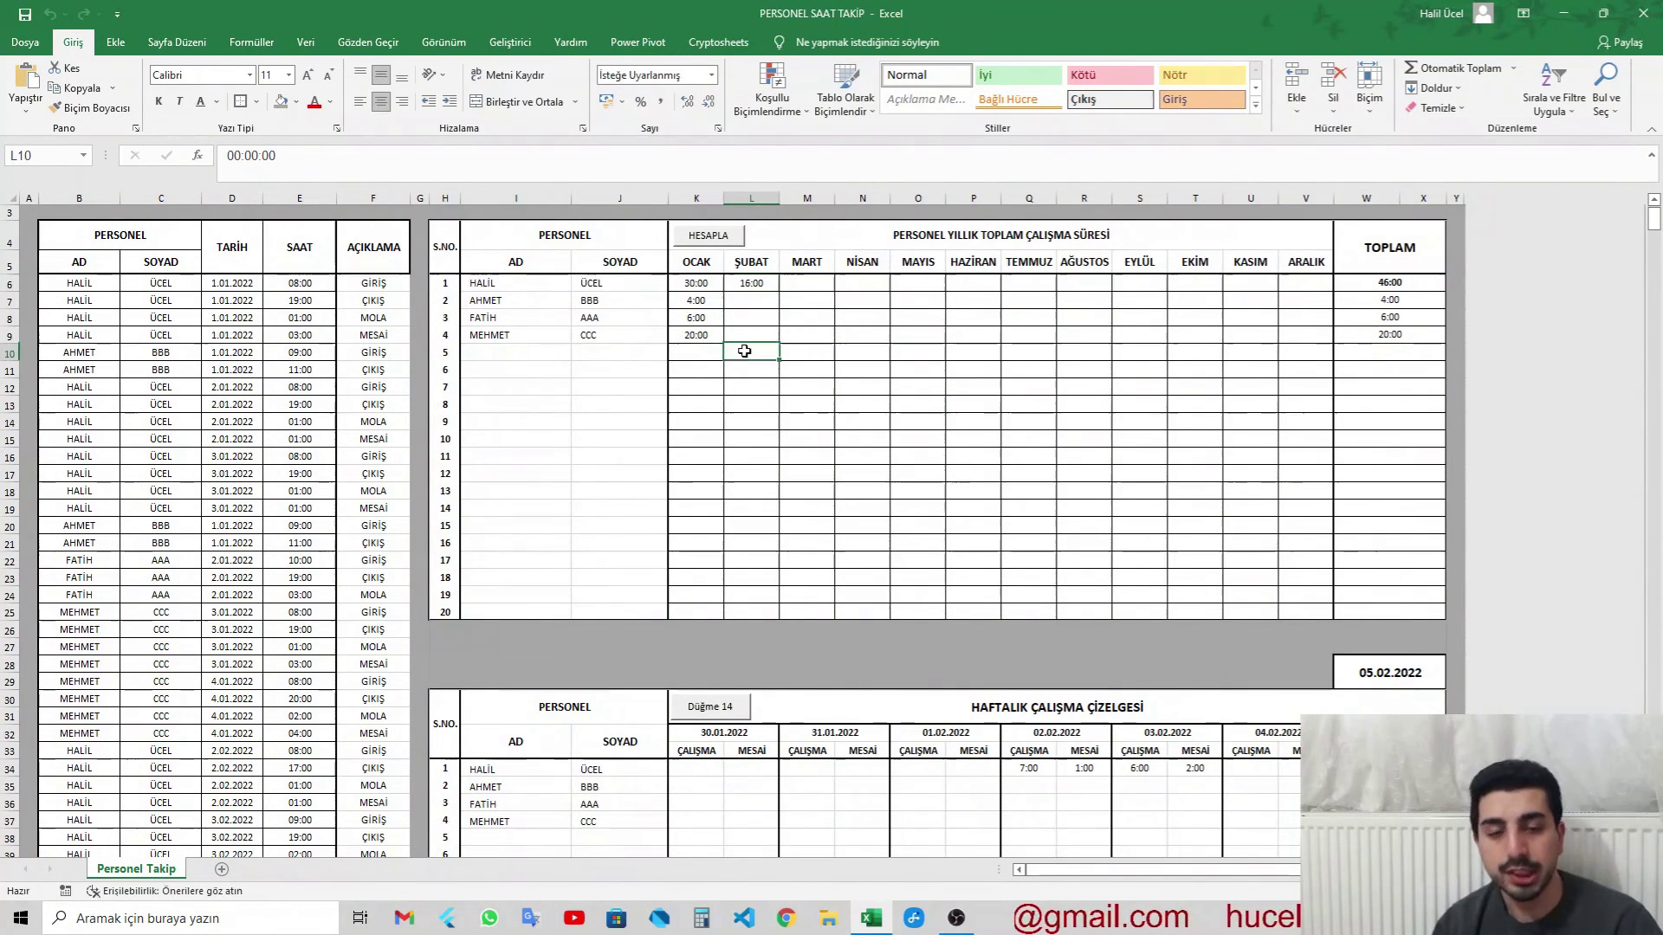